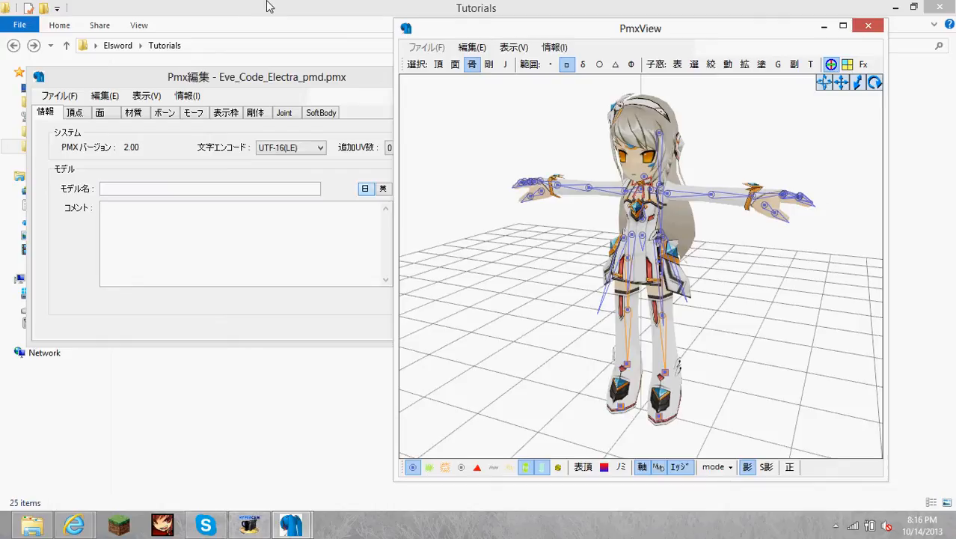
Step: Launch a second PmxEditor instance from the PmxEditor_0219 folder and dismiss the plugin load errors
right_click_drag(830, 258, 724, 198)
left_click(389, 6)
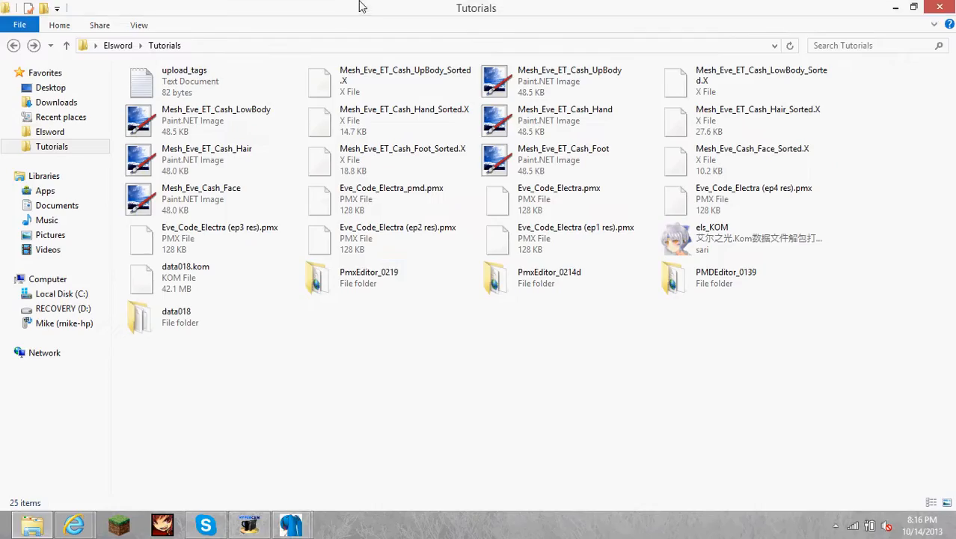
double_click(374, 277)
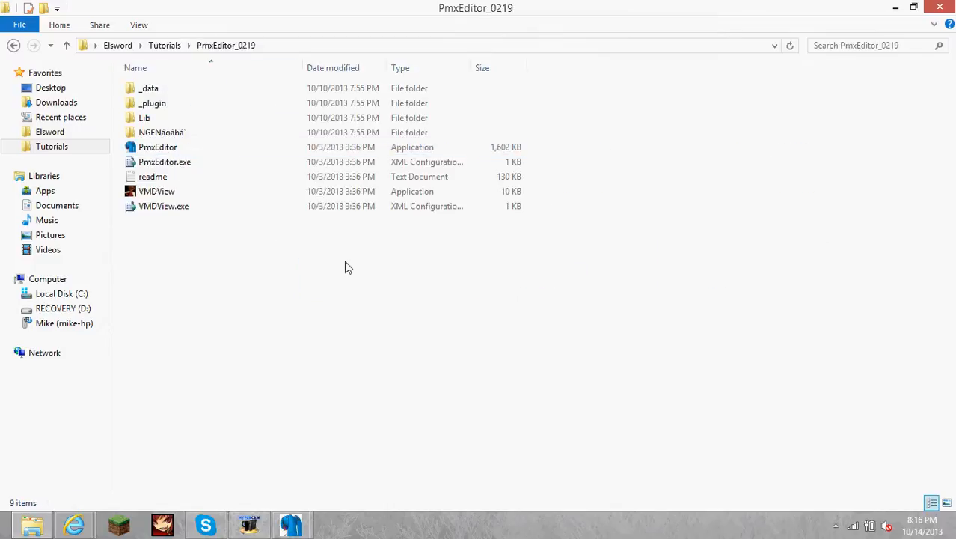
double_click(177, 149)
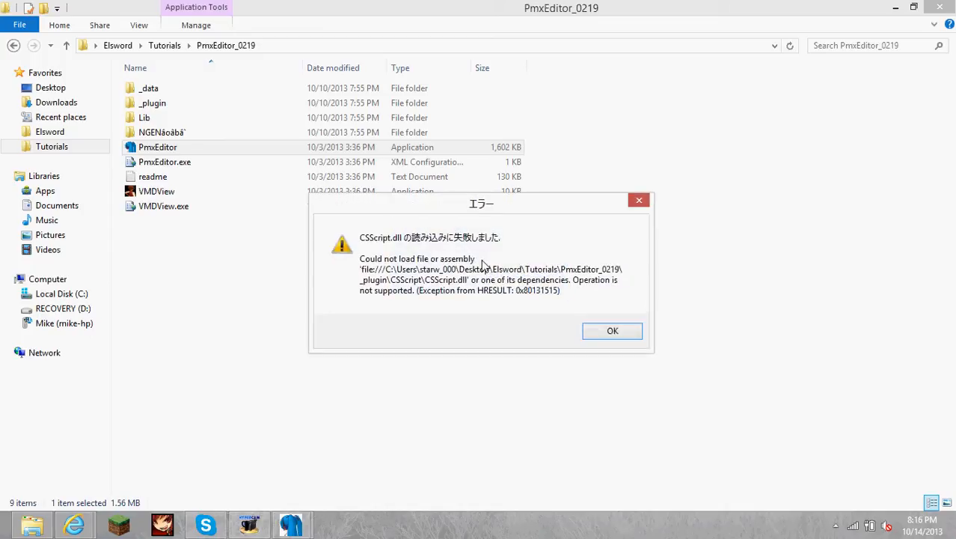
key("Return")
key("Return")
key("Return")
key("Return")
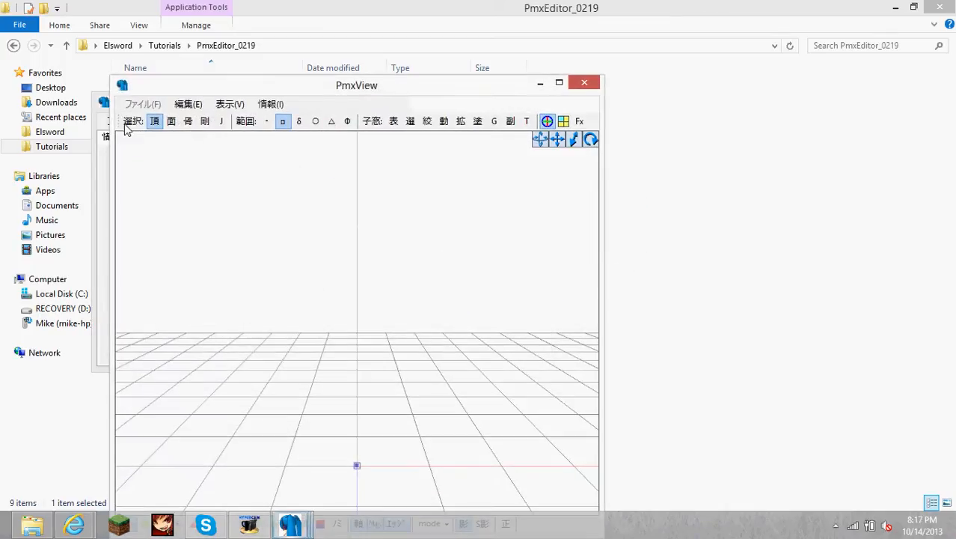
Step: Start opening a model file and browse to UserFile inside MMD Animation's MikuMikuDanceE_v739dot folder
left_click(104, 102)
left_click(125, 121)
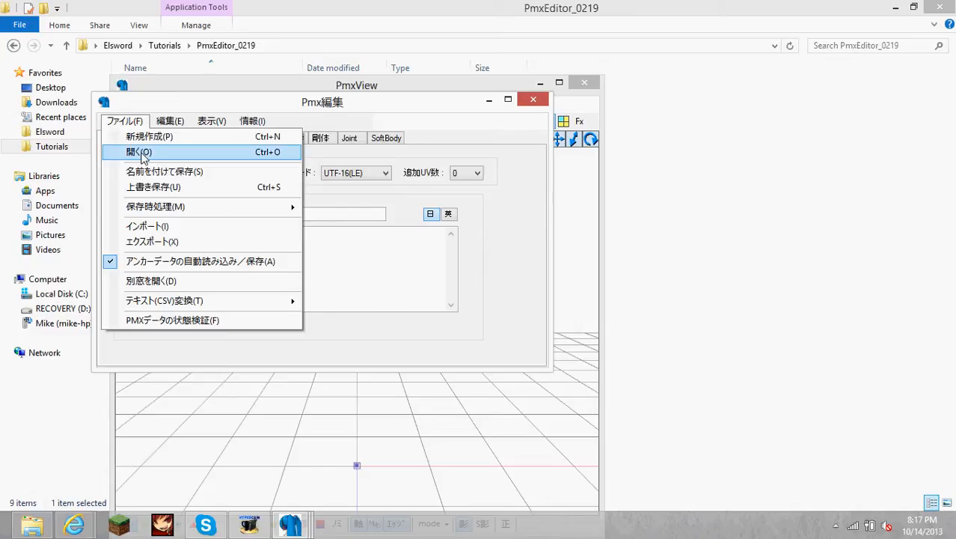
left_click(131, 150)
left_click(197, 147)
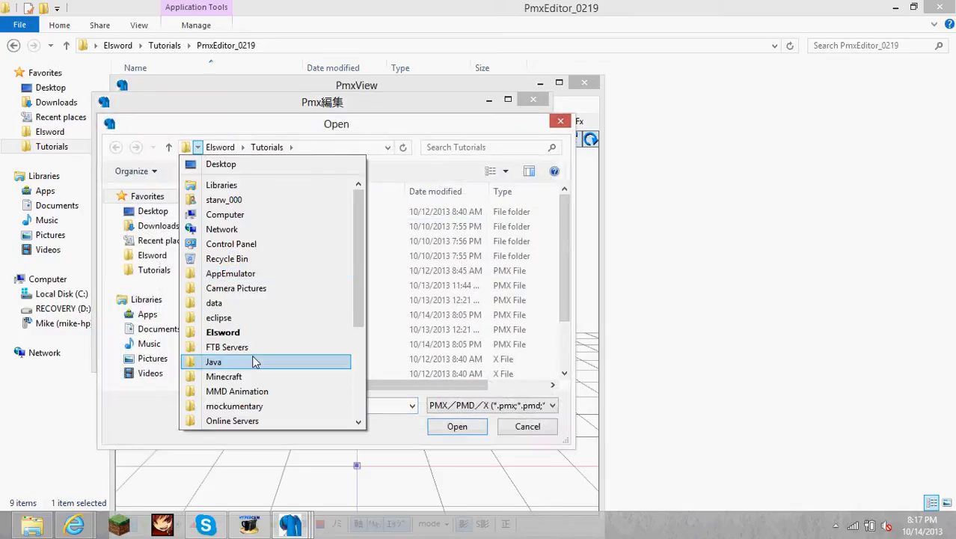
left_click(239, 391)
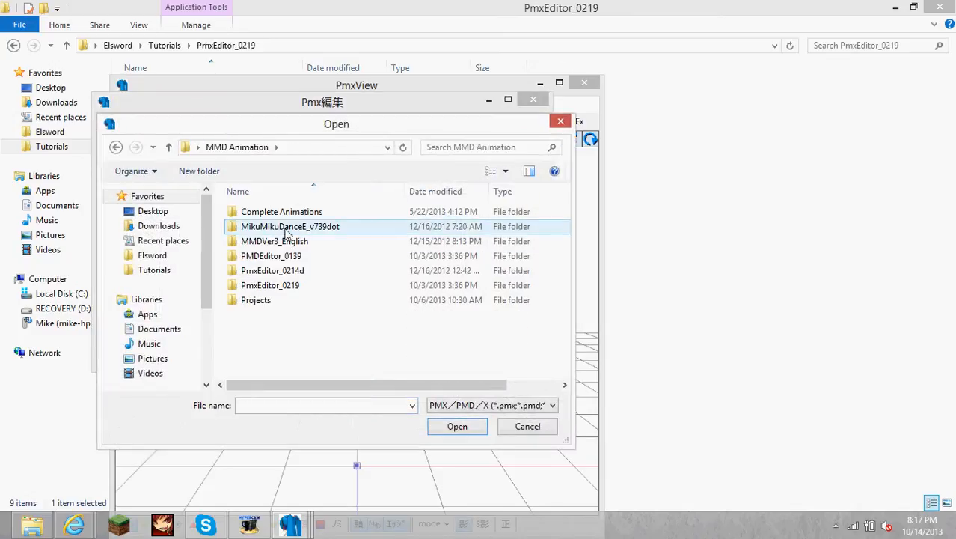
double_click(287, 223)
double_click(251, 226)
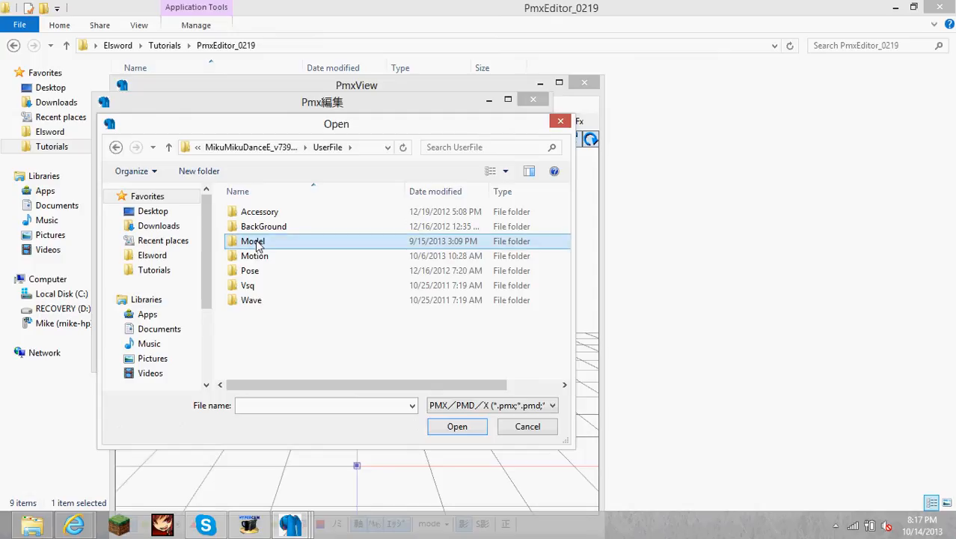
Step: Open Code_Electra.pmx from the Code Electra folder under Model, Elsword, 1Complete and Eve
double_click(252, 241)
double_click(254, 212)
double_click(261, 214)
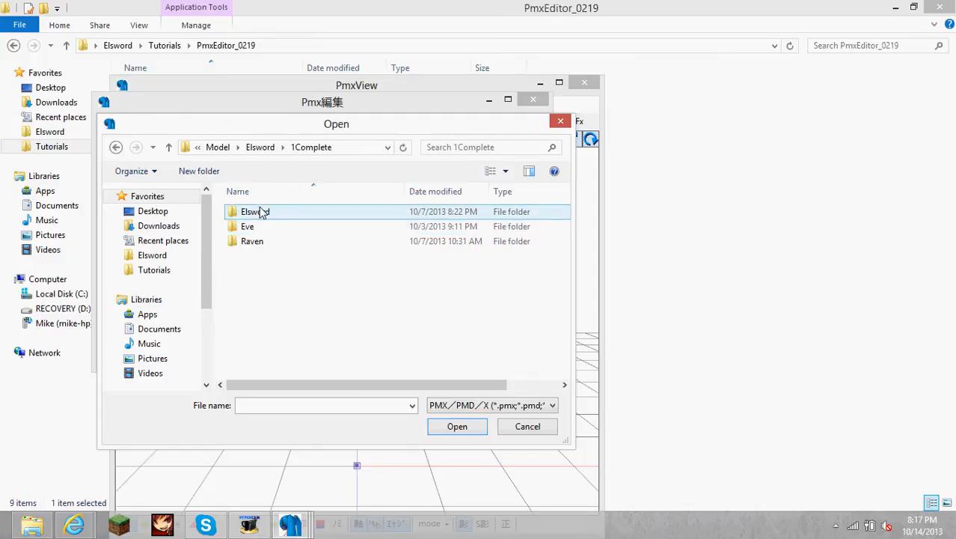
double_click(264, 226)
double_click(265, 212)
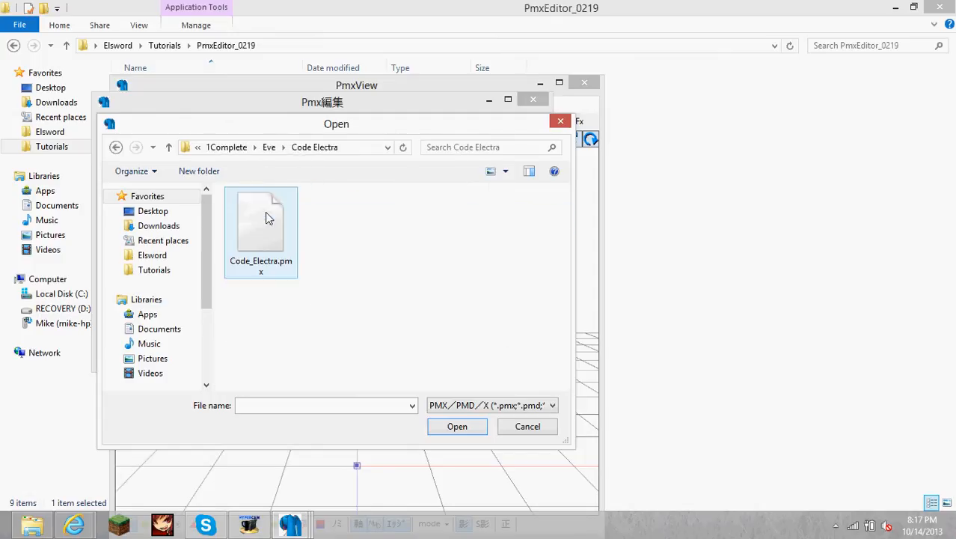
left_click(265, 234)
double_click(265, 233)
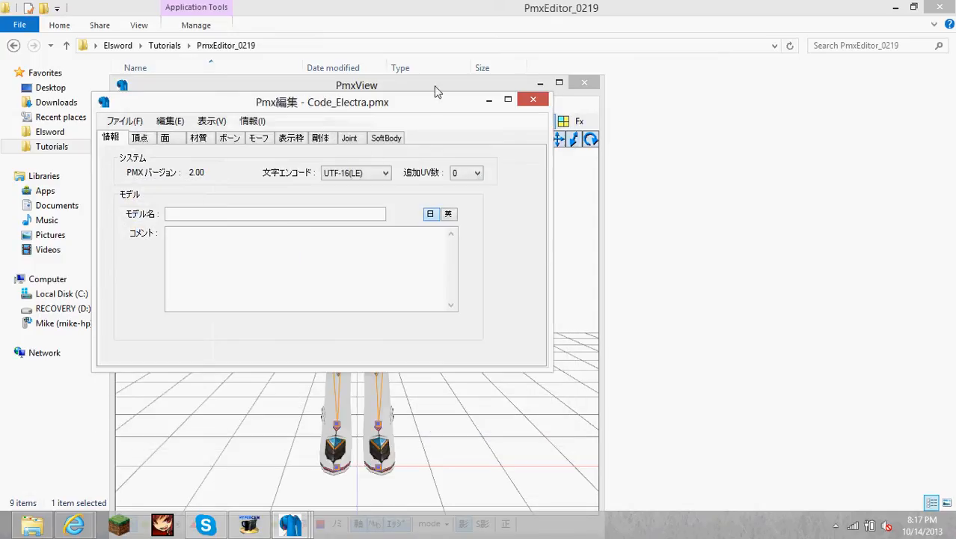
Step: Arrange the Code_Electra.pmx model view and editor windows side by side
left_click_drag(434, 88, 722, 40)
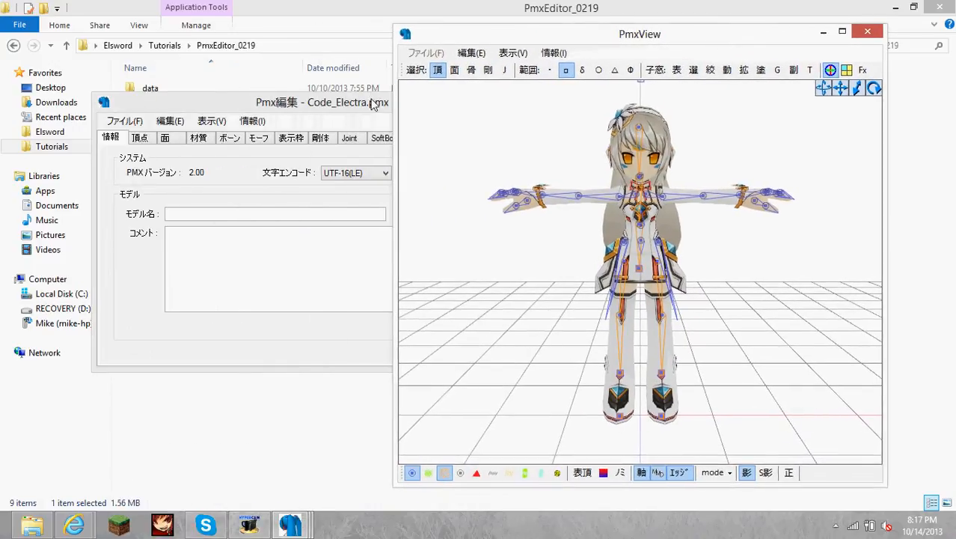
left_click(369, 102)
left_click_drag(387, 106, 377, 107)
Step: Switch Code_Electra.pmx to bone selection and examine its back hair bone chain from the side
left_click(471, 71)
right_click_drag(586, 150, 689, 133)
right_click_drag(729, 157, 719, 134)
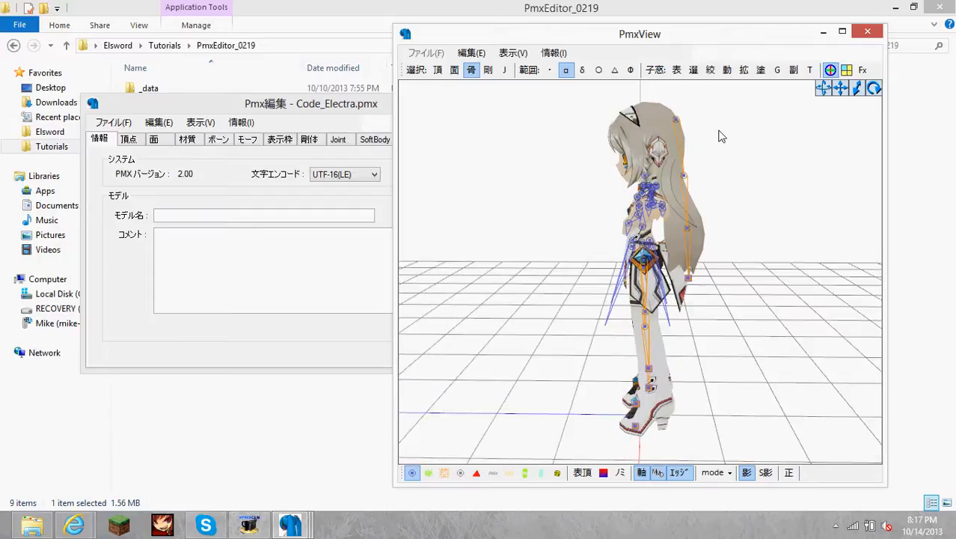
left_click_drag(717, 91, 679, 301)
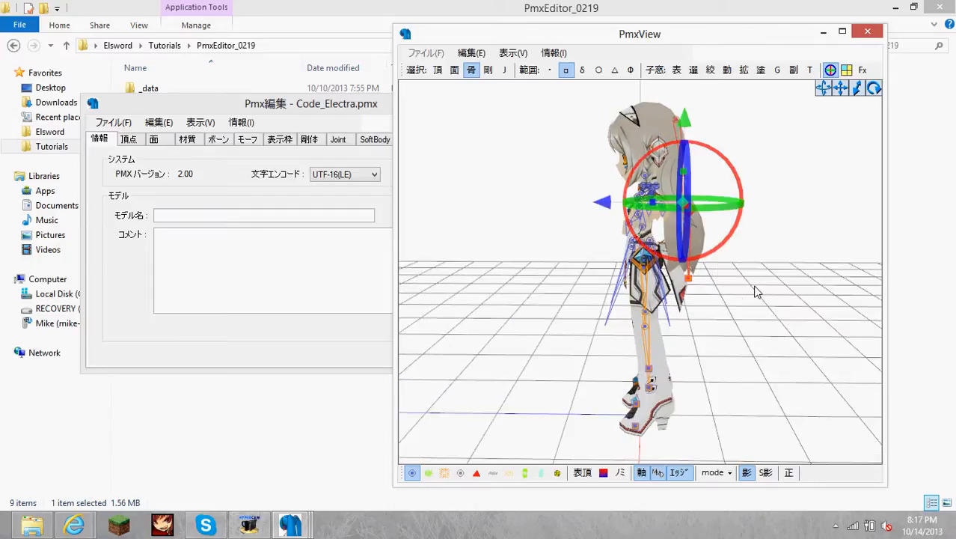
left_click(751, 284)
right_click_drag(752, 284, 786, 285)
Step: Compare the two models' views and minimize both Code_Electra.pmx windows
mouse_move(300, 524)
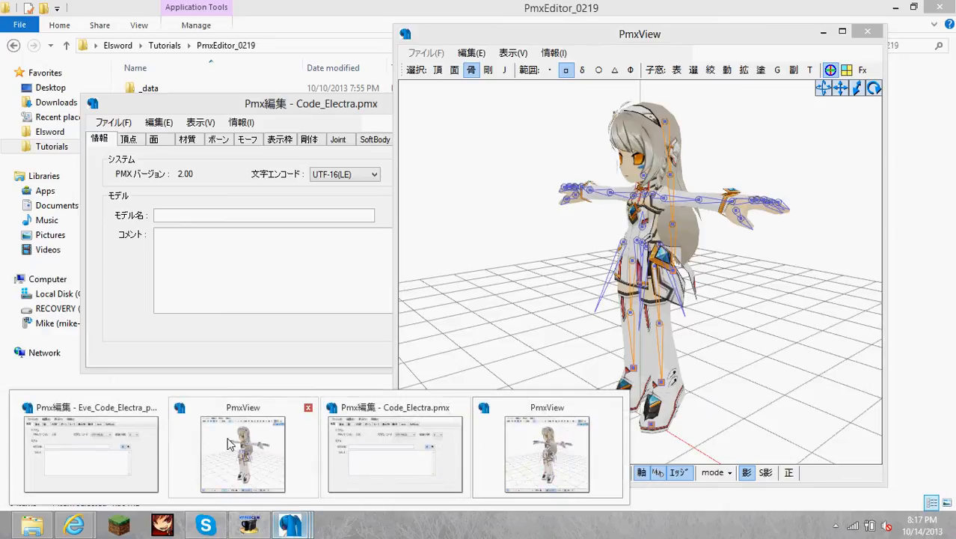
left_click(297, 458)
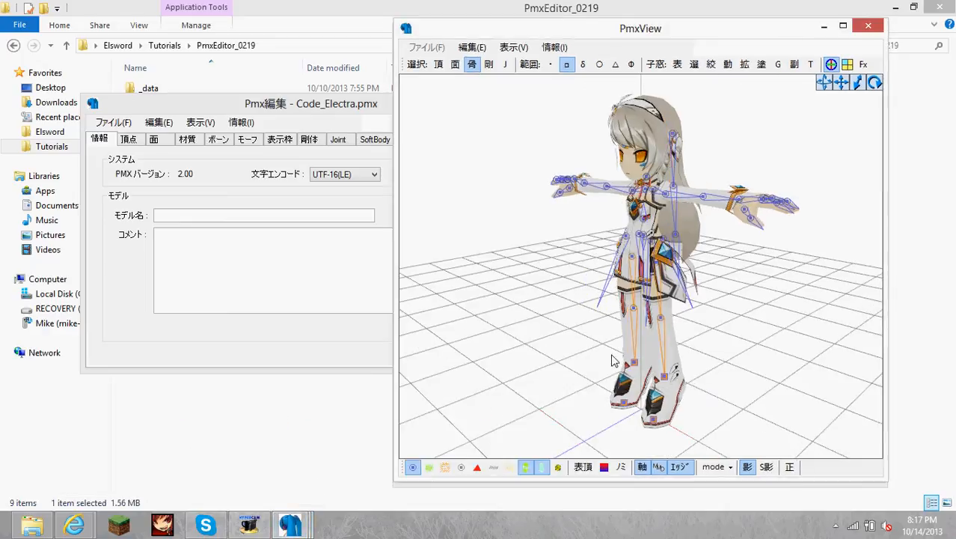
mouse_move(300, 523)
left_click(404, 457)
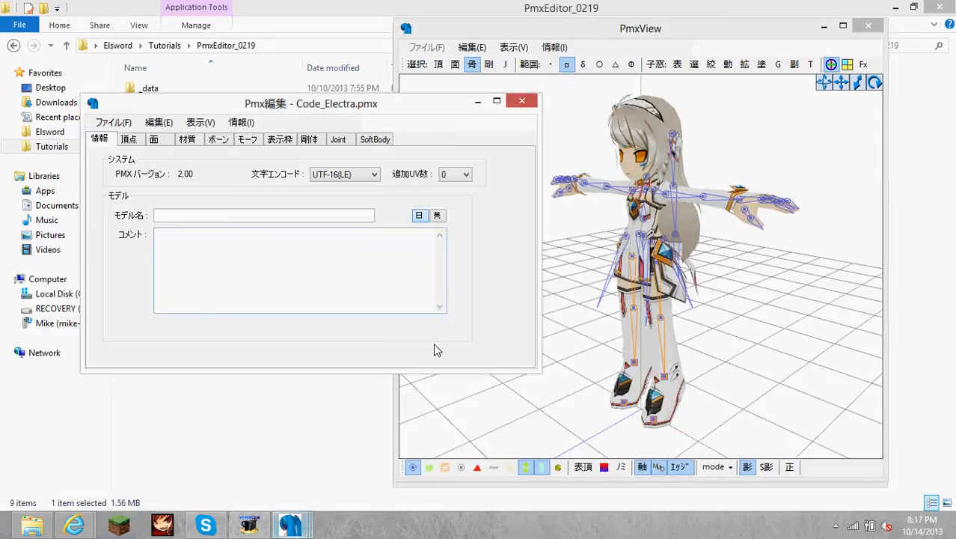
left_click(479, 101)
left_click(535, 443)
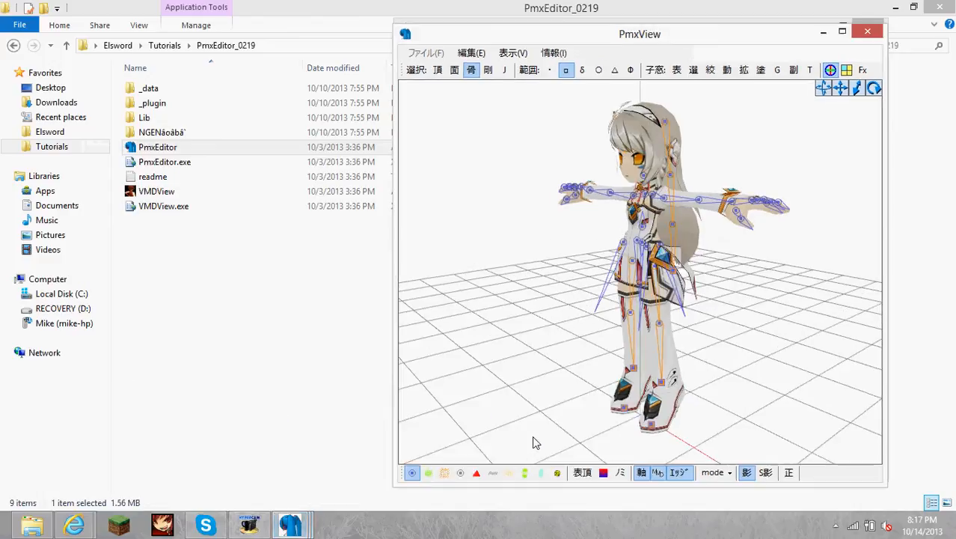
left_click(822, 32)
Step: Bring the Eve_Code_Electra_pmd.pmx editor window forward and place it beside its model view
mouse_move(291, 524)
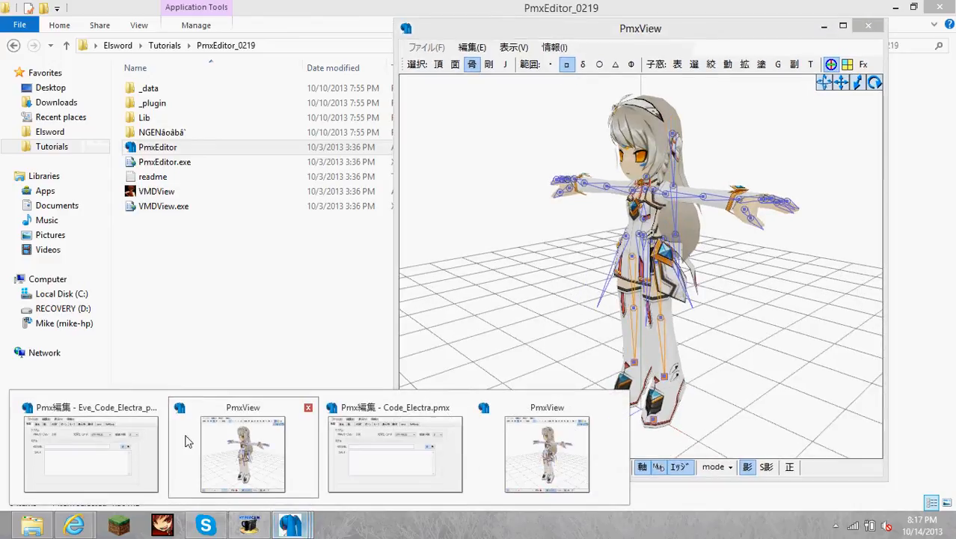
left_click(89, 490)
left_click_drag(324, 77, 353, 100)
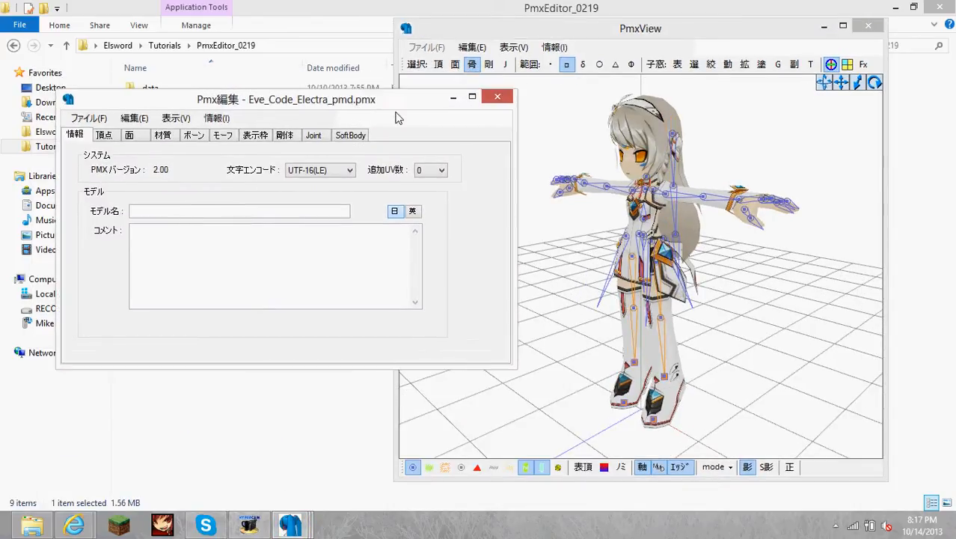
Step: Examine the bones of the Eve_Code_Electra_pmd.pmx model from the front, side and back
left_click(707, 174)
right_click_drag(705, 169, 736, 172)
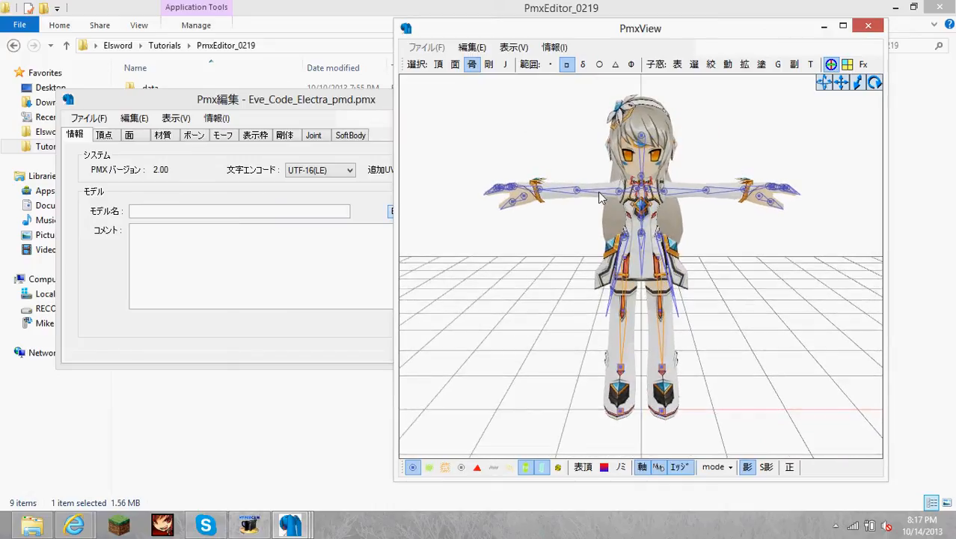
right_click_drag(722, 164, 660, 166)
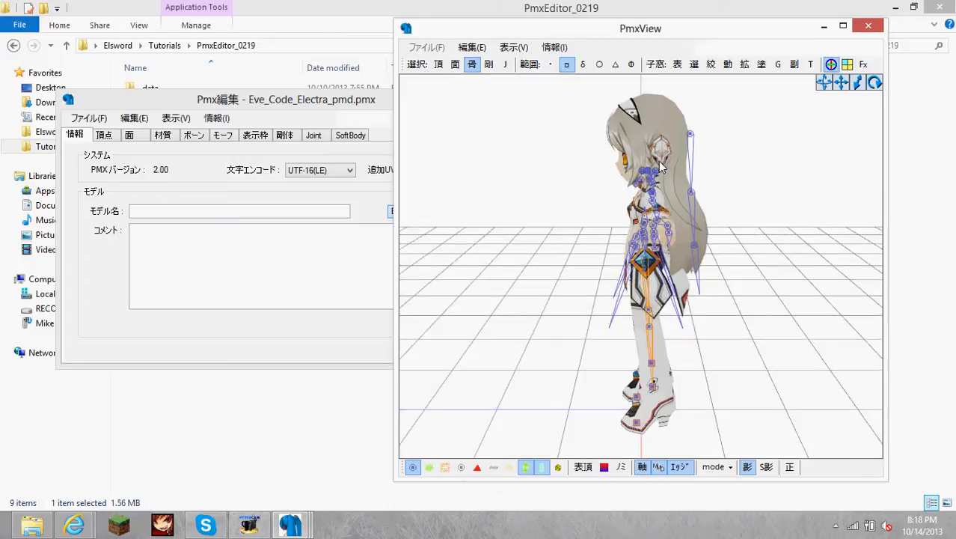
right_click_drag(727, 181, 688, 193)
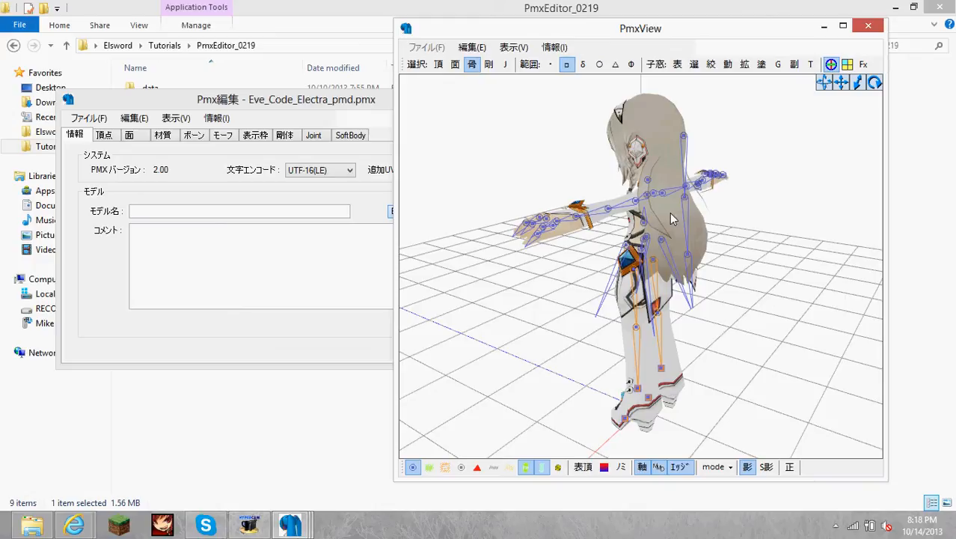
right_click_drag(647, 200, 760, 243)
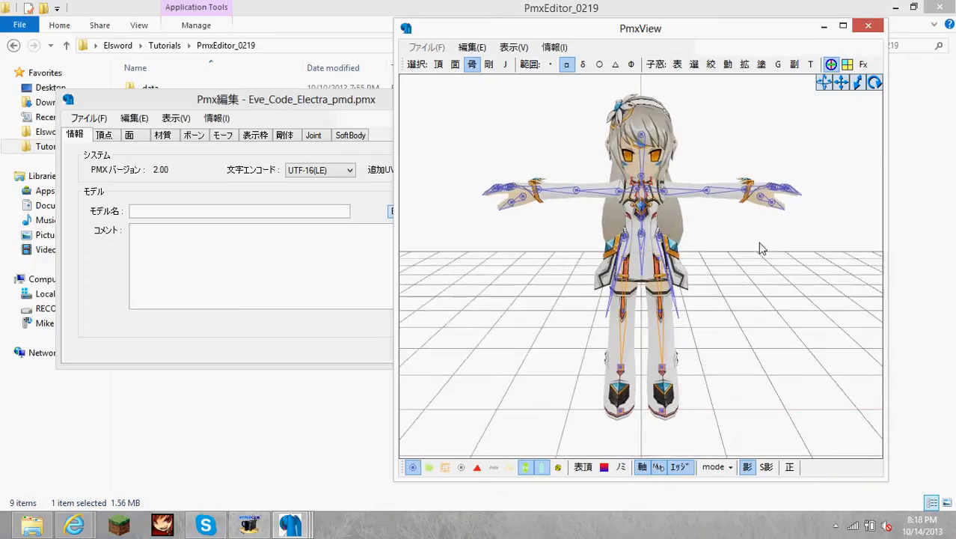
scroll(681, 157, "down", 3)
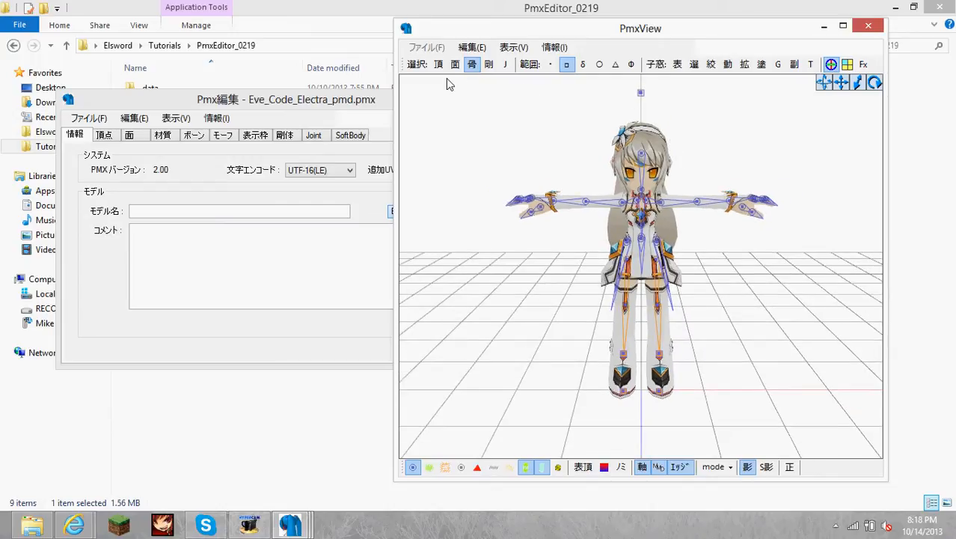
Step: Select all bones of the model and create base rigid bodies with connecting joints on them
left_click_drag(446, 78, 793, 442)
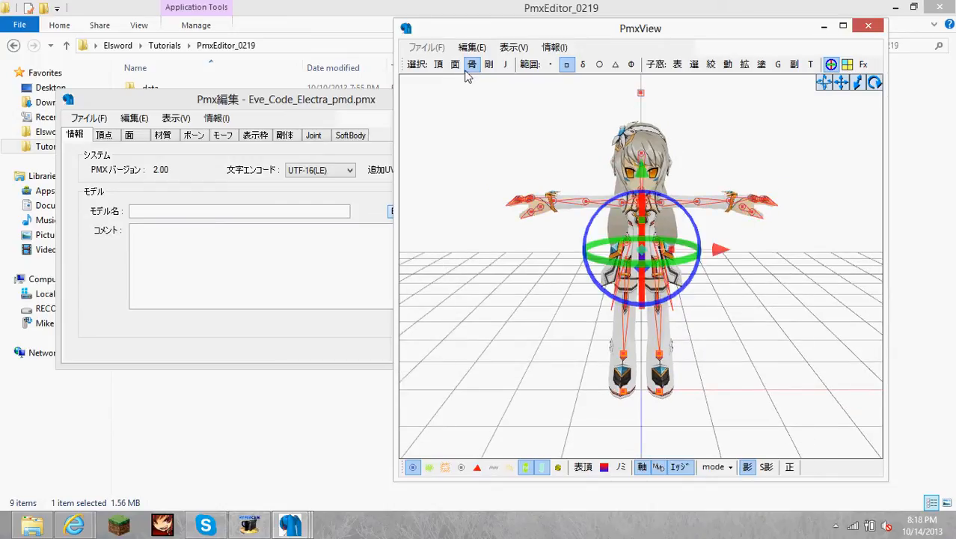
left_click(546, 132)
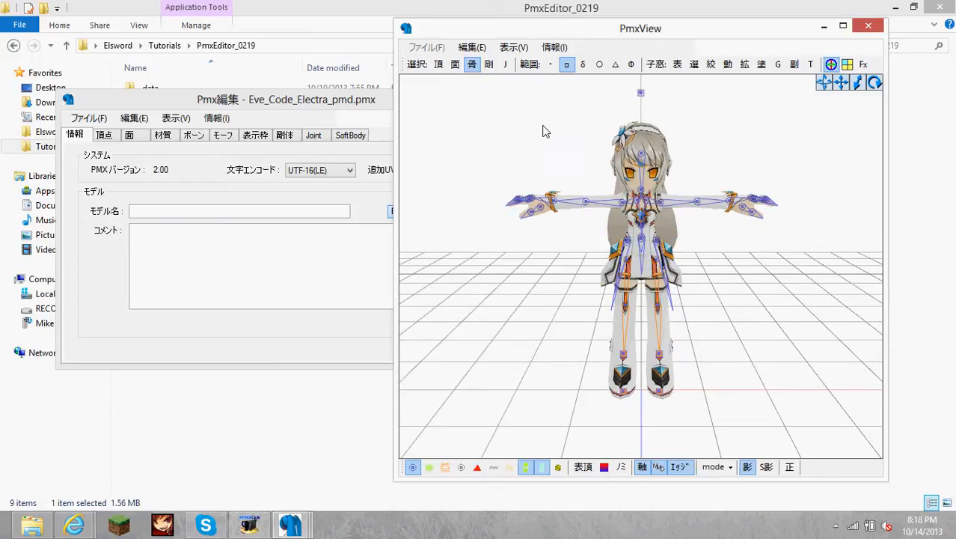
key("ctrl+a")
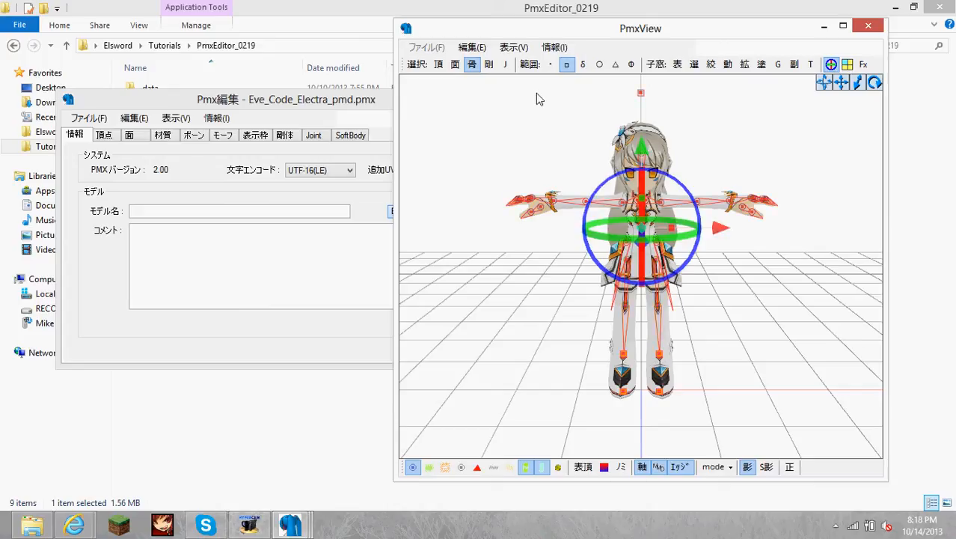
left_click(472, 48)
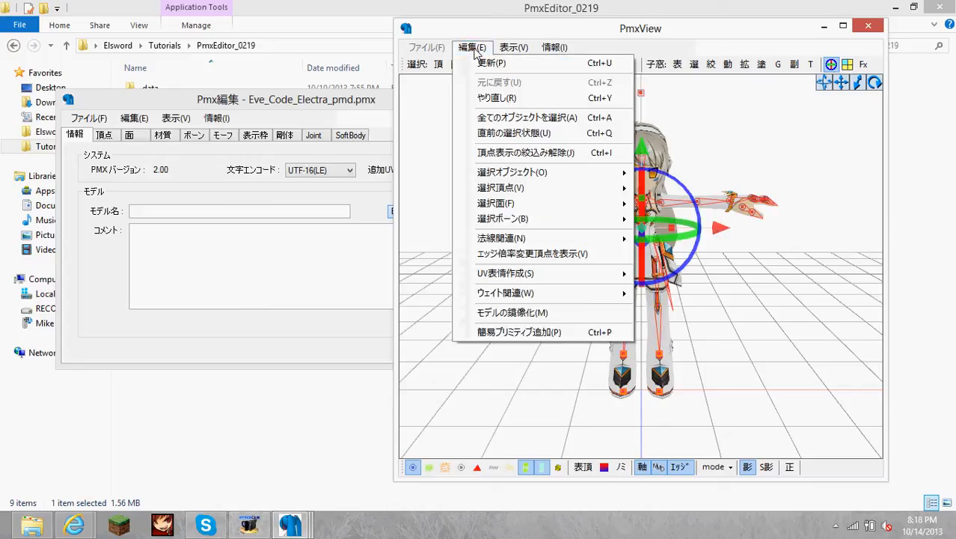
mouse_move(519, 223)
mouse_move(550, 216)
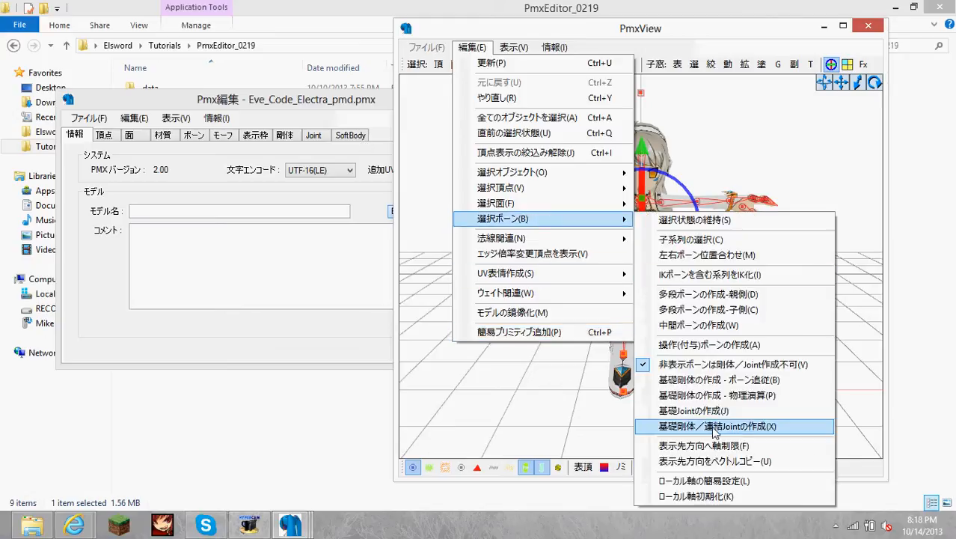
left_click(752, 428)
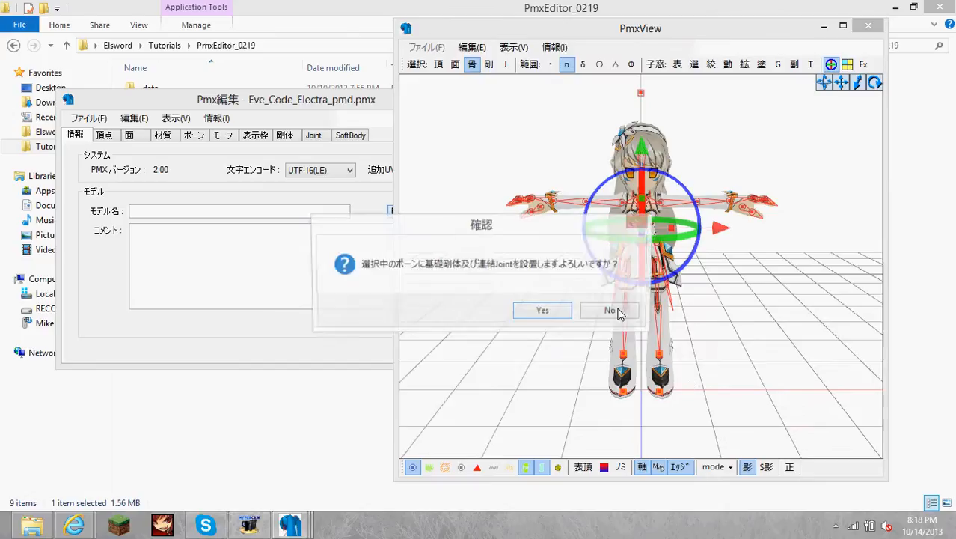
left_click(543, 312)
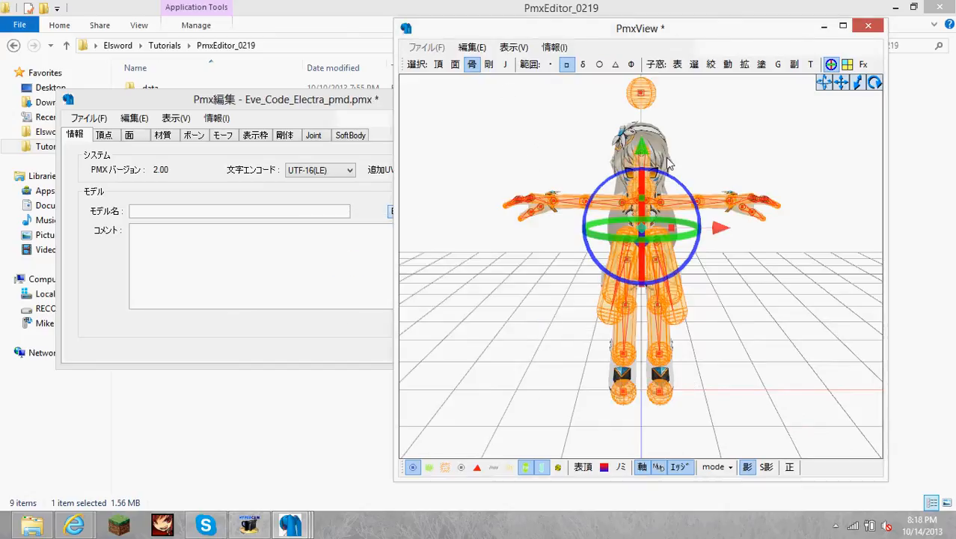
Step: Display the joints in the model view, clear the bone selection and inspect the rigid bodies around the skirt and hair
left_click(557, 467)
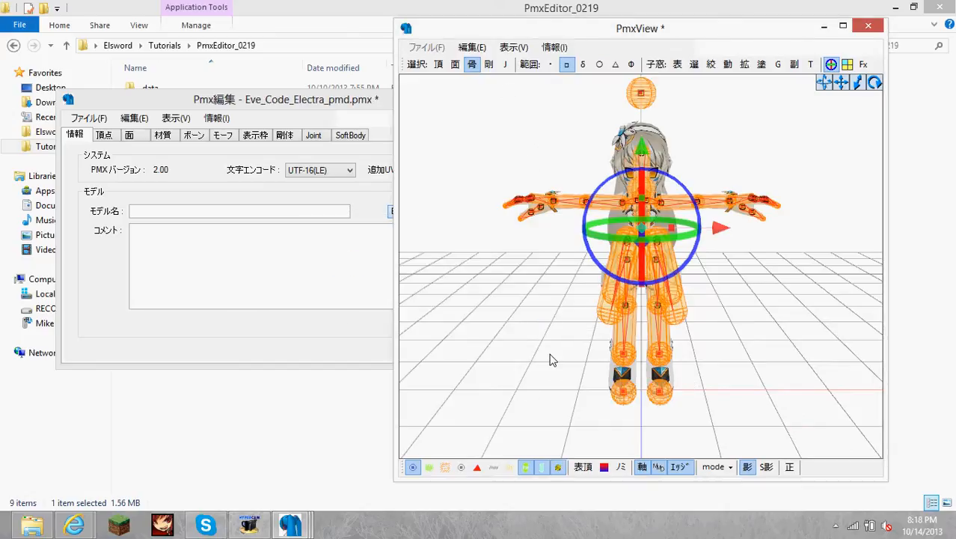
left_click(524, 294)
mouse_move(736, 244)
right_mouse_down()
mouse_move(691, 256)
mouse_move(740, 252)
right_mouse_up()
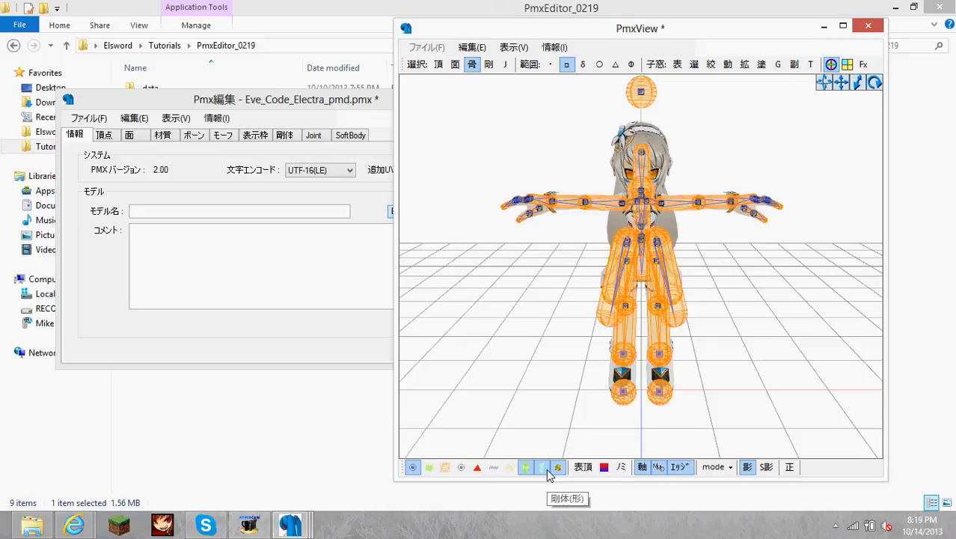
right_click_drag(739, 317, 649, 235)
scroll(666, 223, "up", 4)
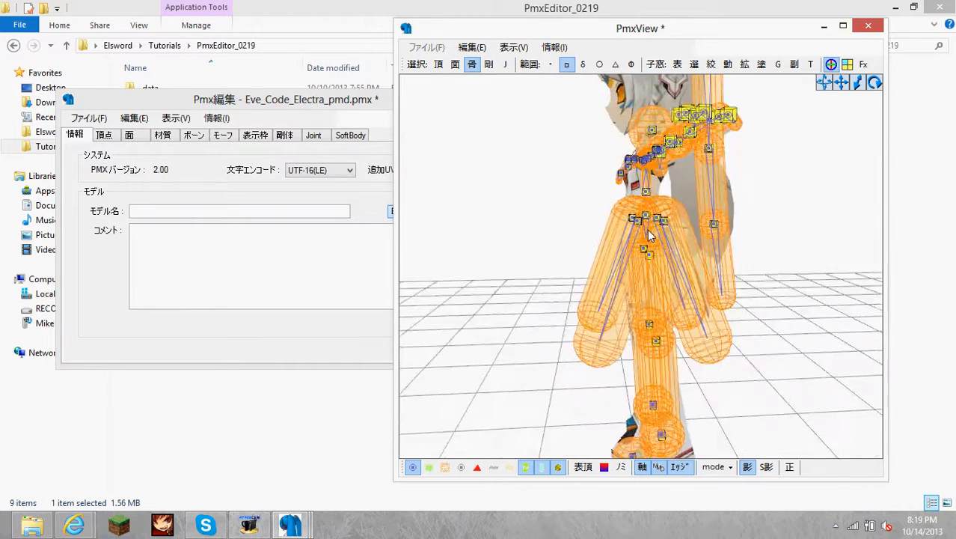
Step: Delete the spherical rigid bodies on the toes of both feet
scroll(649, 235, "down", 5)
right_click_drag(604, 367, 599, 395)
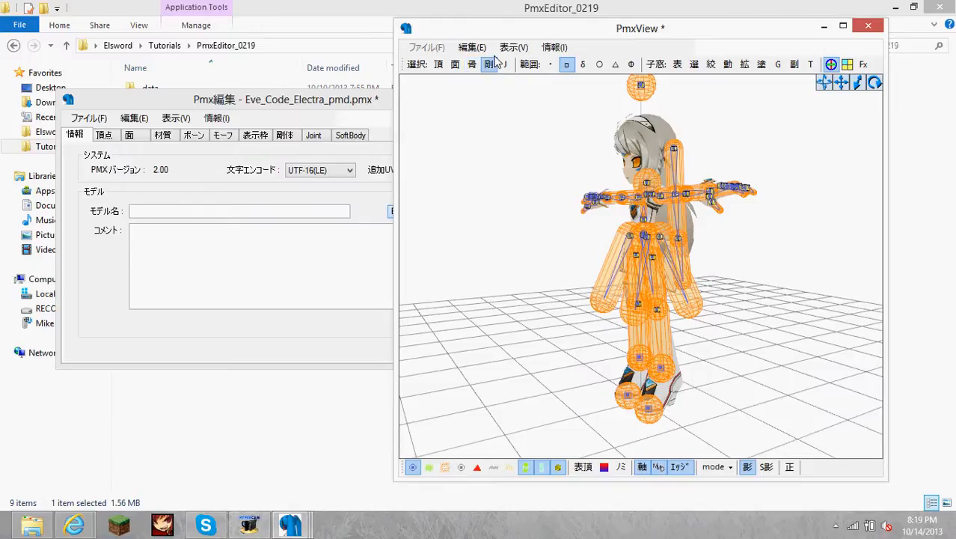
left_click(635, 417)
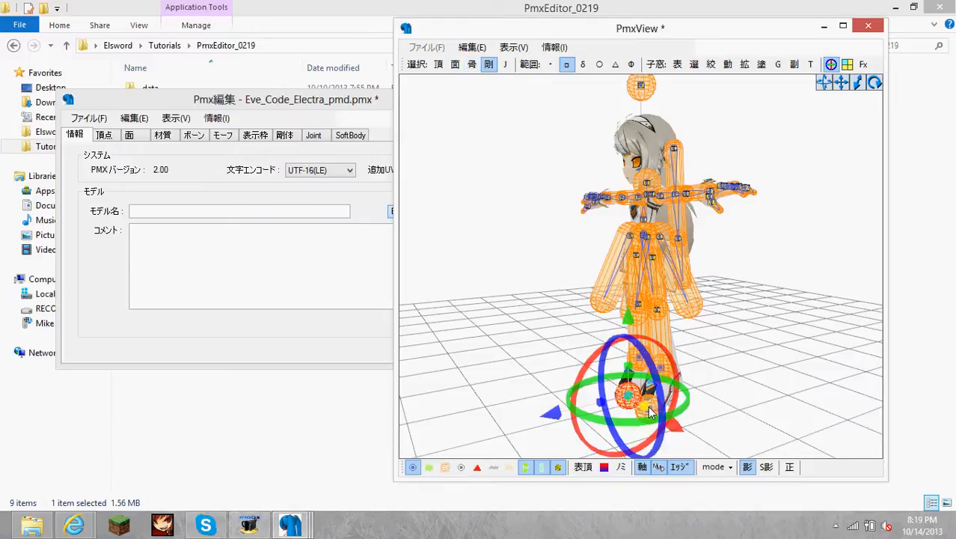
key("Delete")
left_click(502, 316)
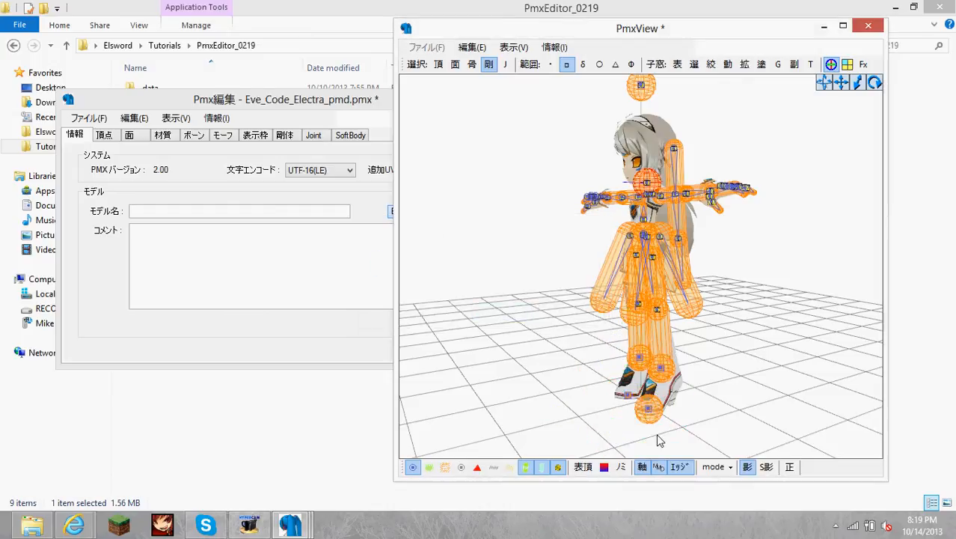
left_click(649, 412)
key("Delete")
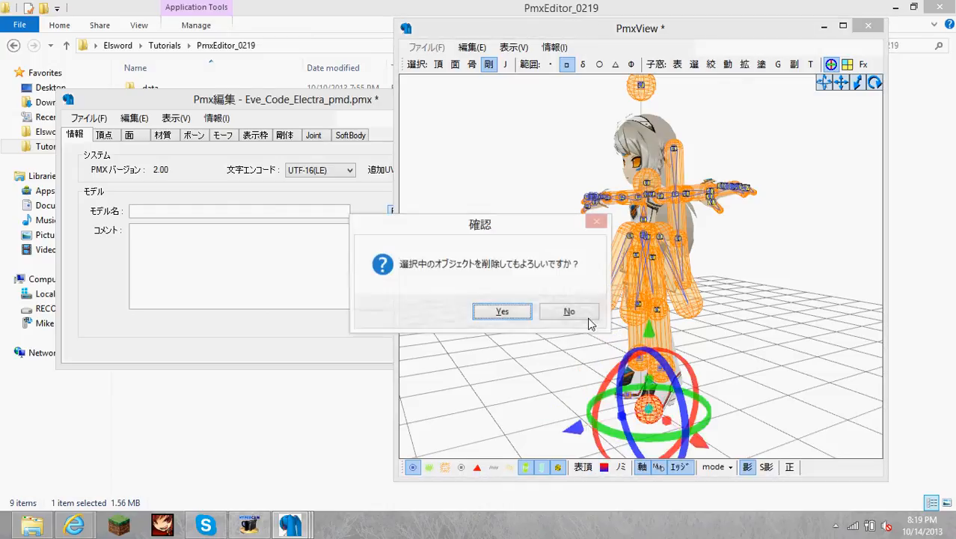
left_click(501, 311)
Step: Delete the spherical rigid body floating above the head
right_click_drag(572, 196, 628, 176)
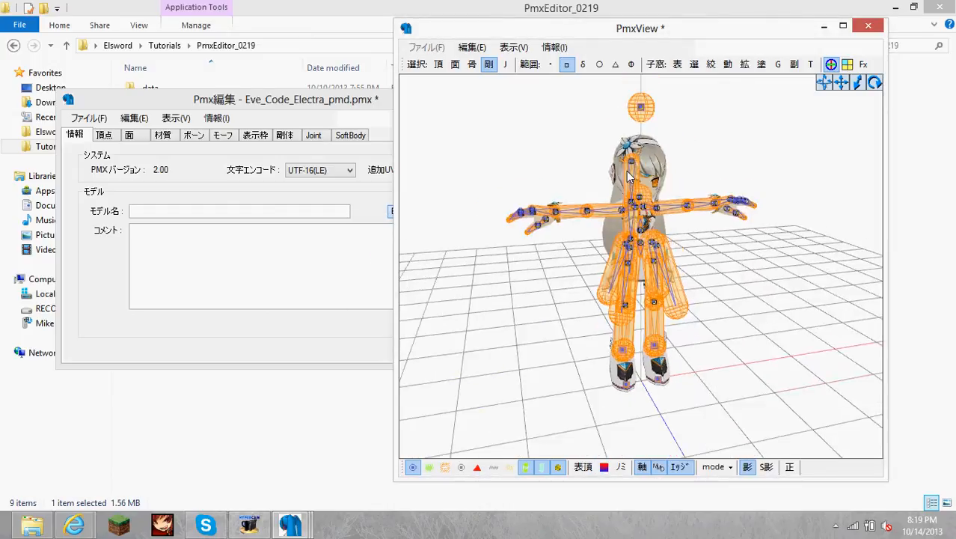
left_click(646, 112)
key("Delete")
left_click(500, 313)
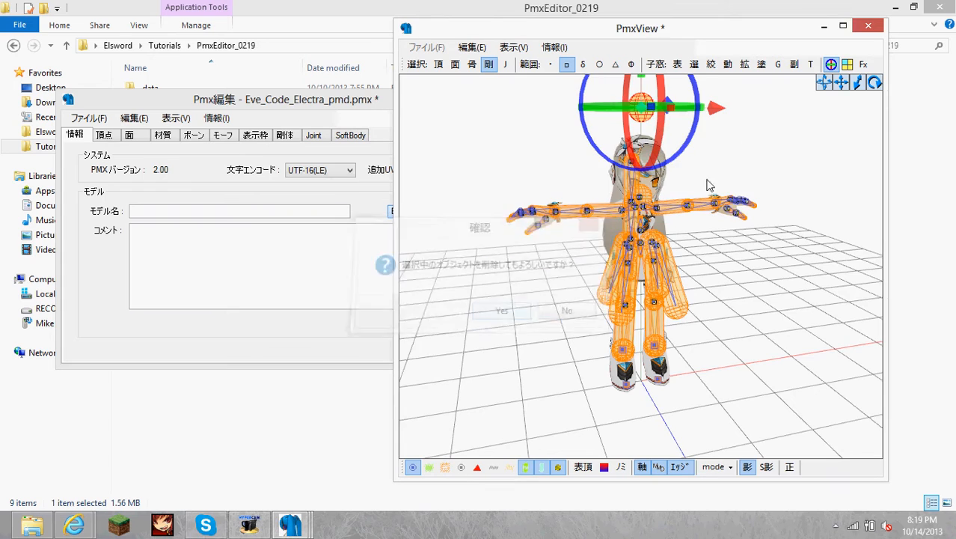
Step: Examine the remaining rigid bodies around the skirt, legs and hair from the front, back and both sides
right_click_drag(599, 247, 770, 156)
scroll(718, 217, "up", 8)
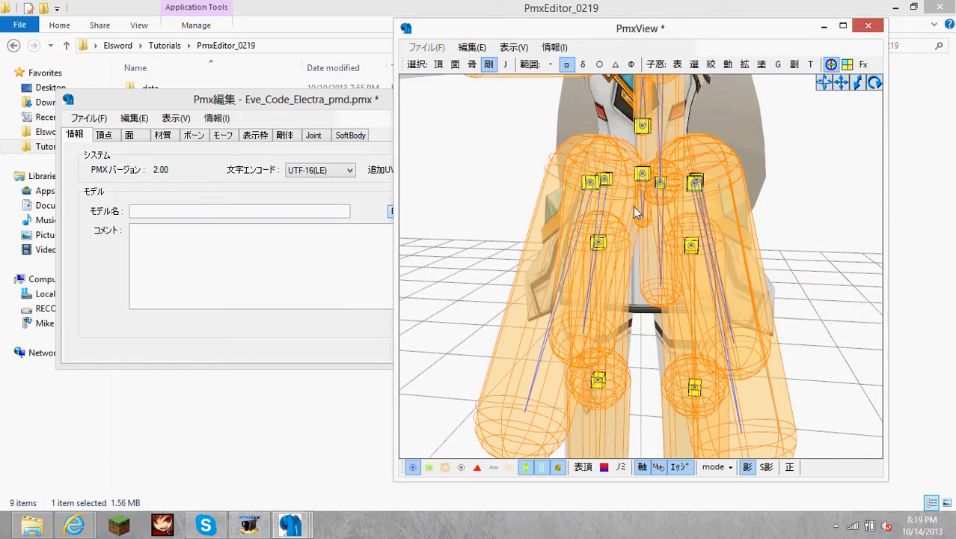
left_click(639, 215)
right_click_drag(640, 216, 715, 232)
left_click(822, 263)
scroll(778, 231, "down", 4)
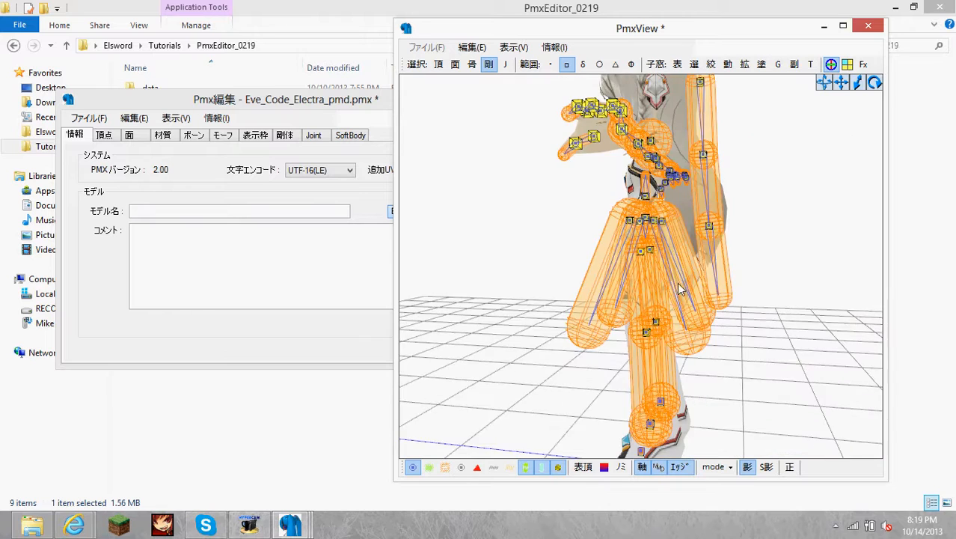
left_click(707, 309)
right_click_drag(784, 317, 732, 357)
left_click(758, 323)
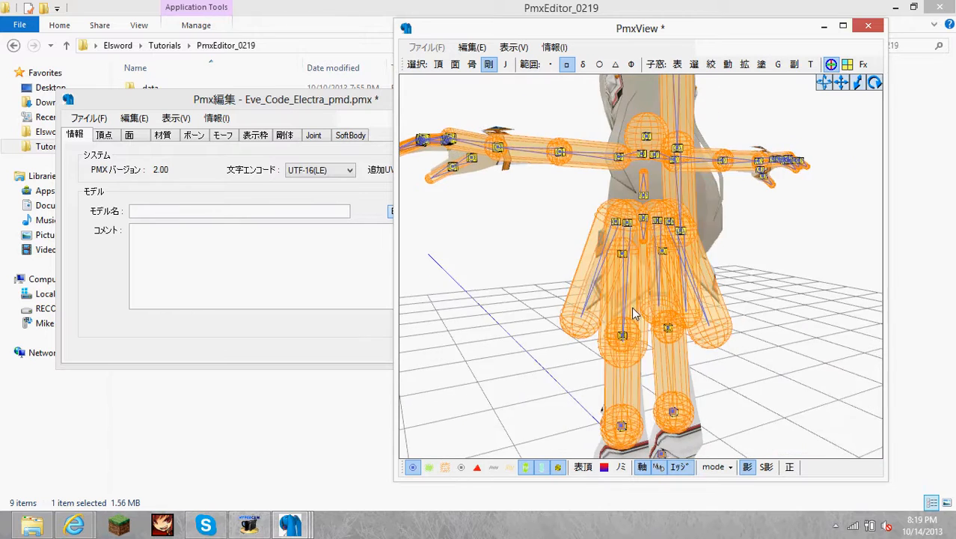
right_click_drag(634, 311, 598, 307)
left_click(568, 317)
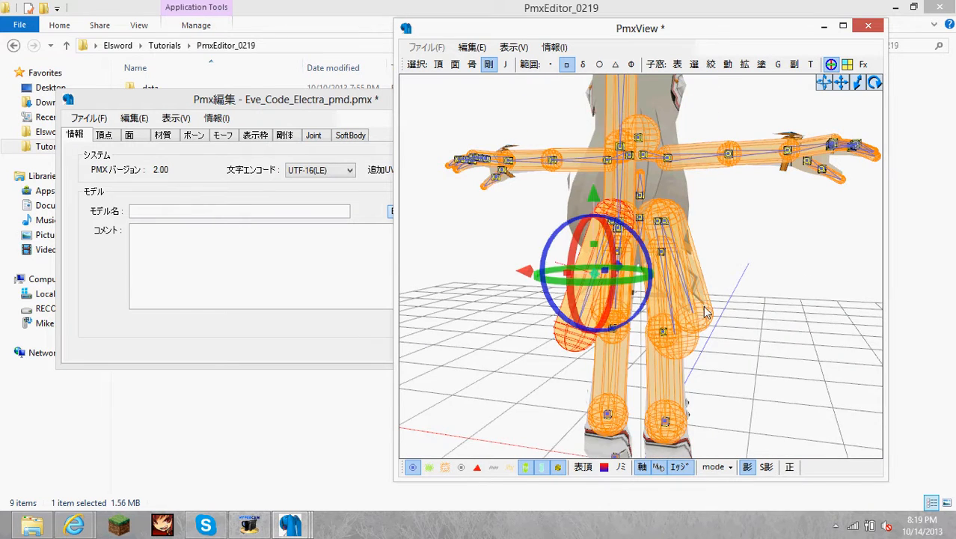
right_click_drag(707, 313, 702, 271)
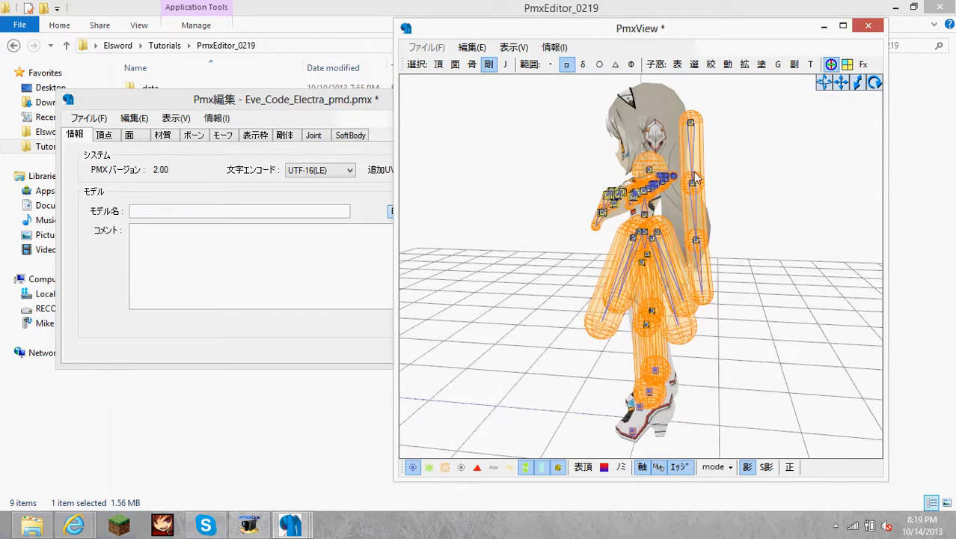
right_click_drag(696, 178, 811, 187)
right_click_drag(503, 329, 630, 247)
right_click_drag(775, 219, 710, 229)
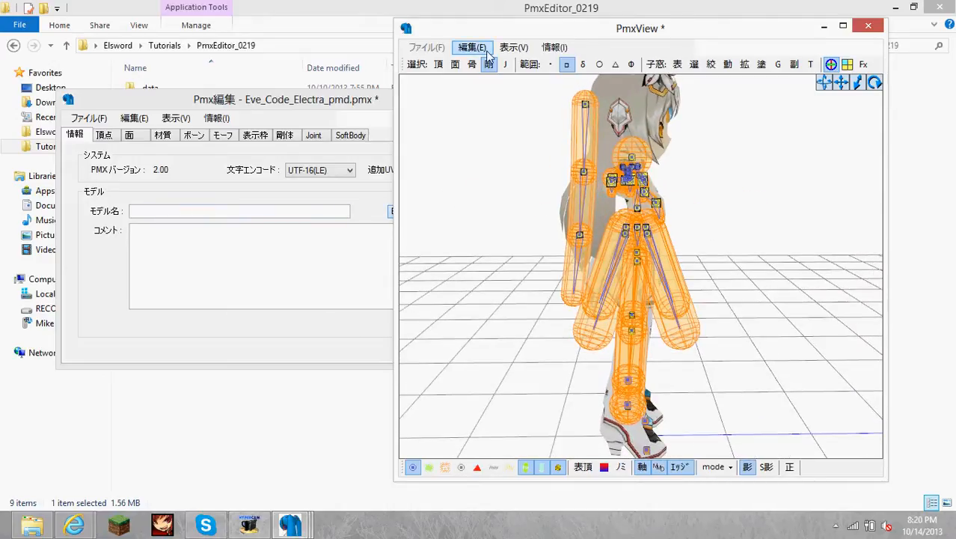
Step: Select the joints across the whole model and delete them, keeping the rigid bodies
left_click(506, 65)
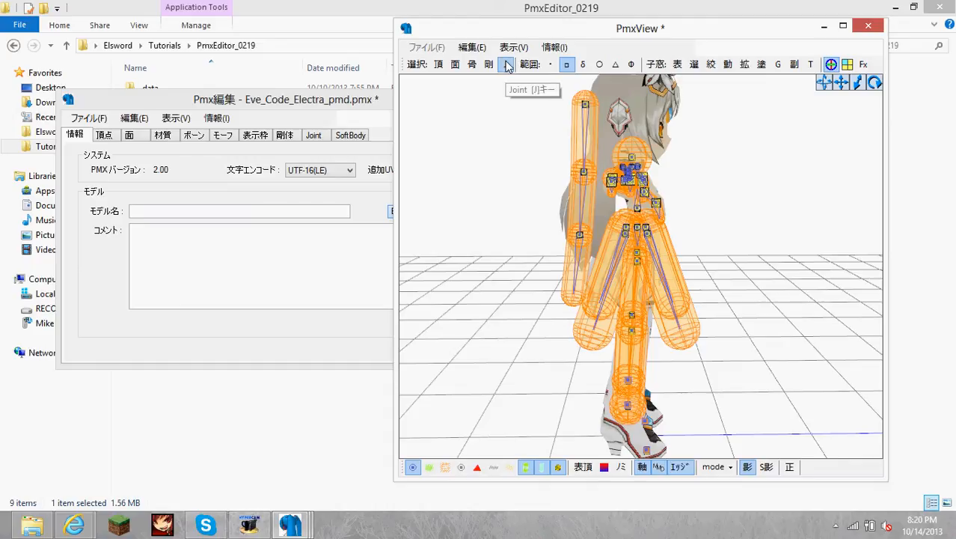
scroll(610, 111, "down", 5)
left_click_drag(670, 81, 613, 418)
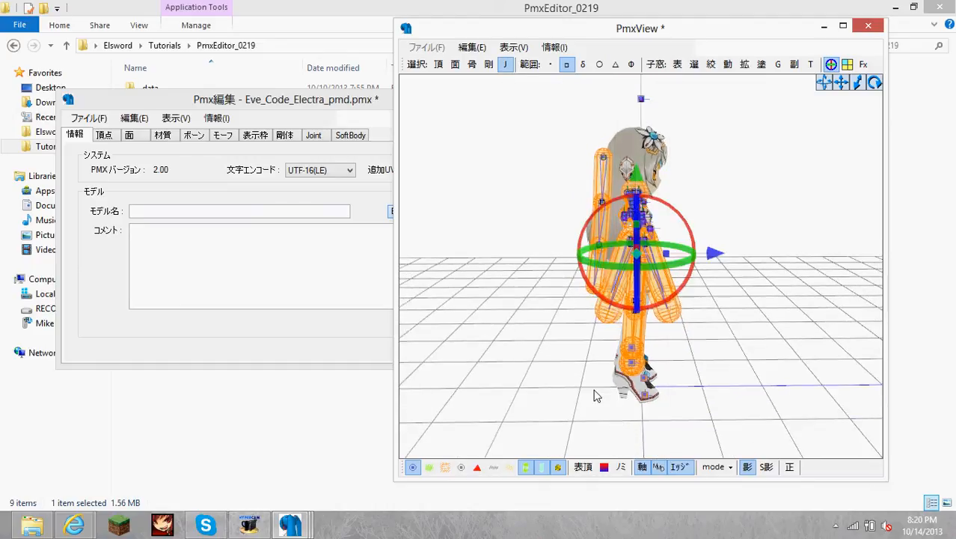
right_click_drag(590, 368, 551, 368)
key("Delete")
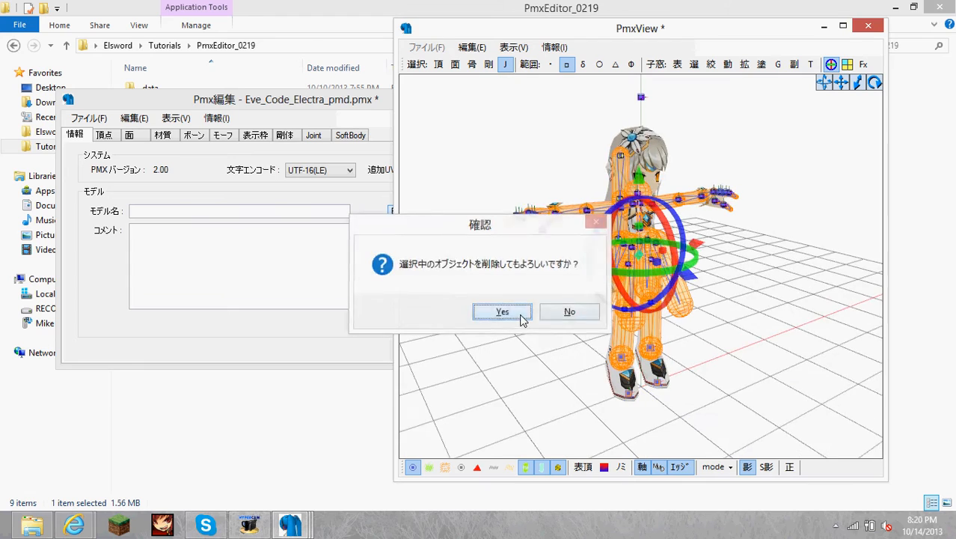
left_click(514, 314)
right_click_drag(545, 296, 671, 210)
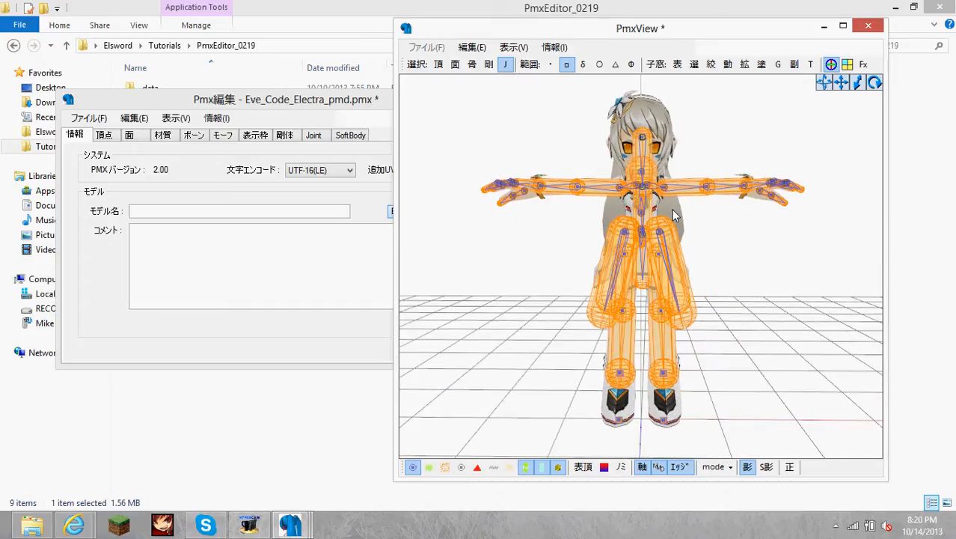
Step: Show the rigid body settings of Bip01_Spine in the Eve_Code_Electra_pmd.pmx editor
left_click(334, 100)
left_click(284, 135)
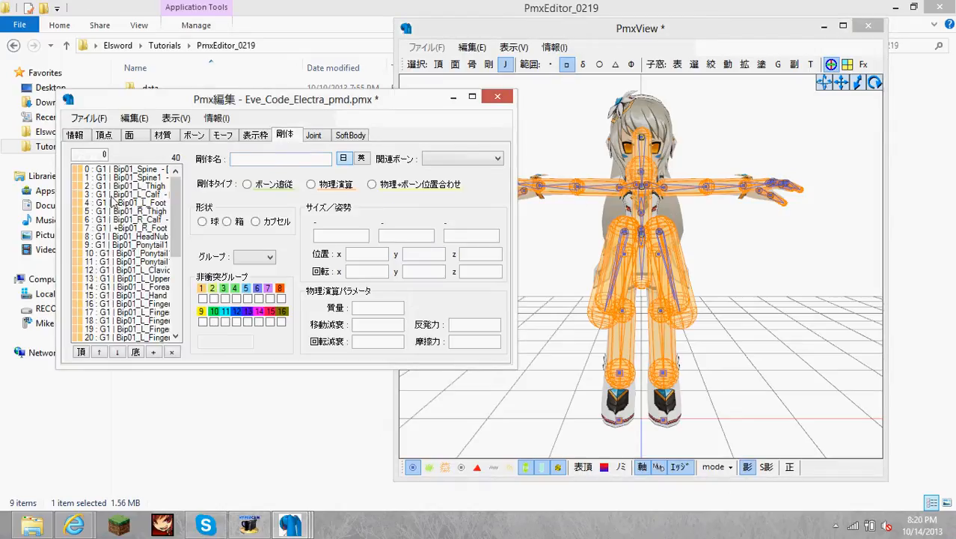
left_click(110, 169)
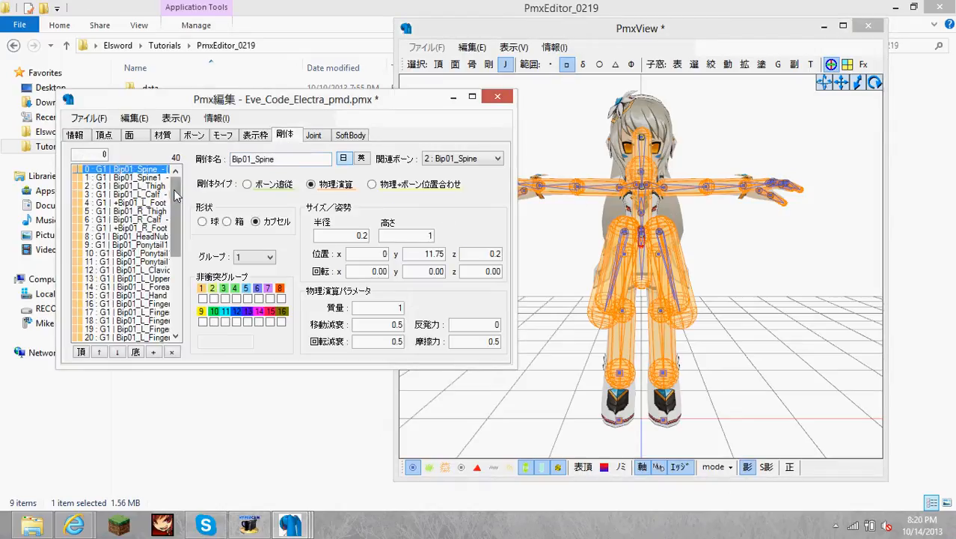
Step: Place the Code_Electra.pmx editor beside the other editor, close its model view and show its rigid body list
mouse_move(306, 529)
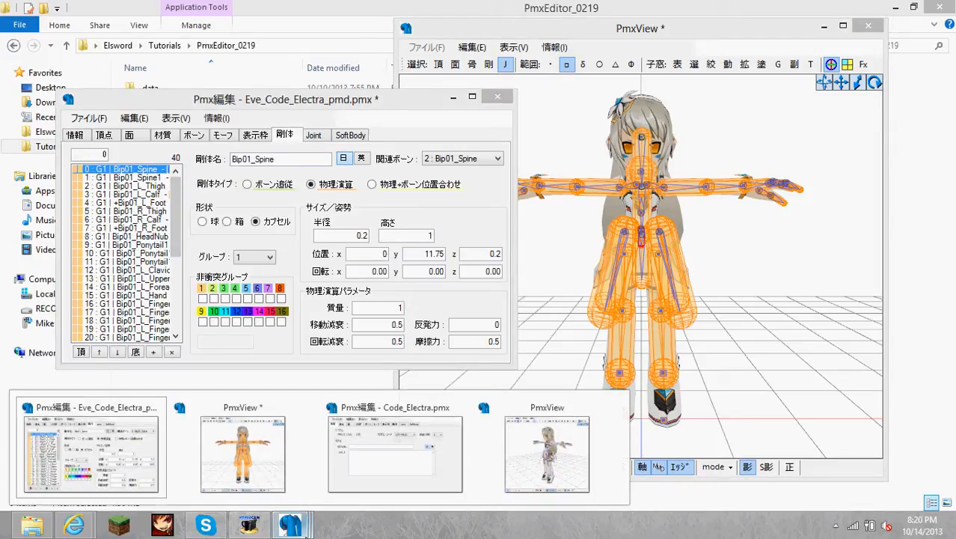
left_click(438, 442)
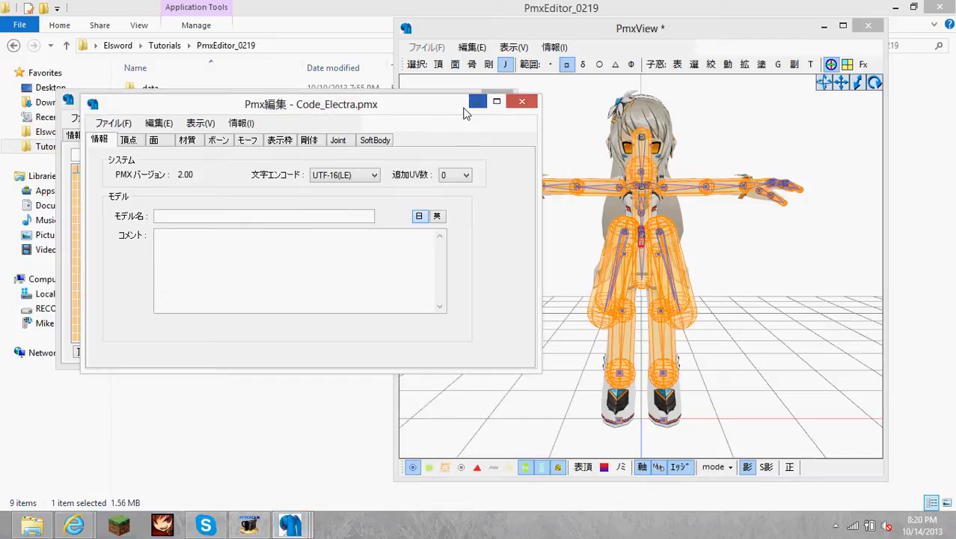
left_click_drag(449, 104, 819, 107)
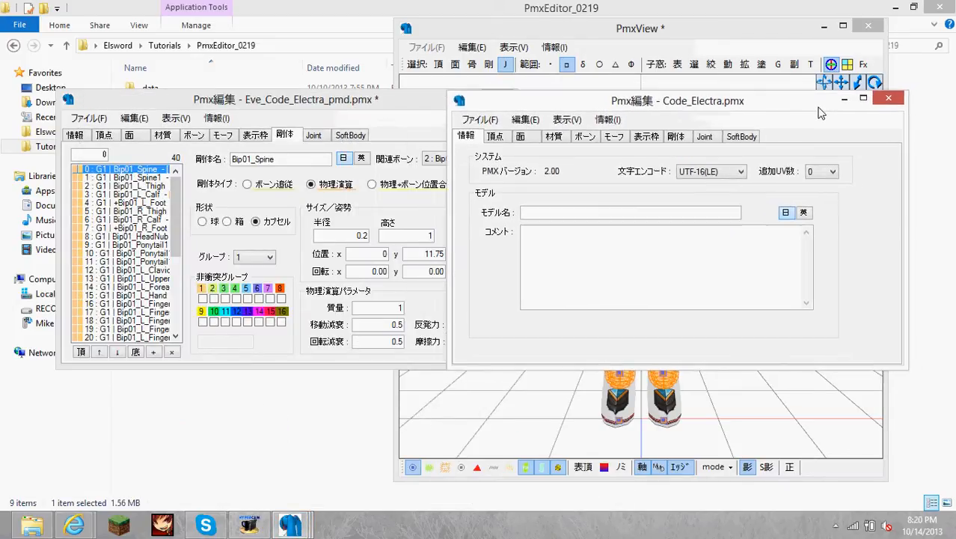
left_click(291, 525)
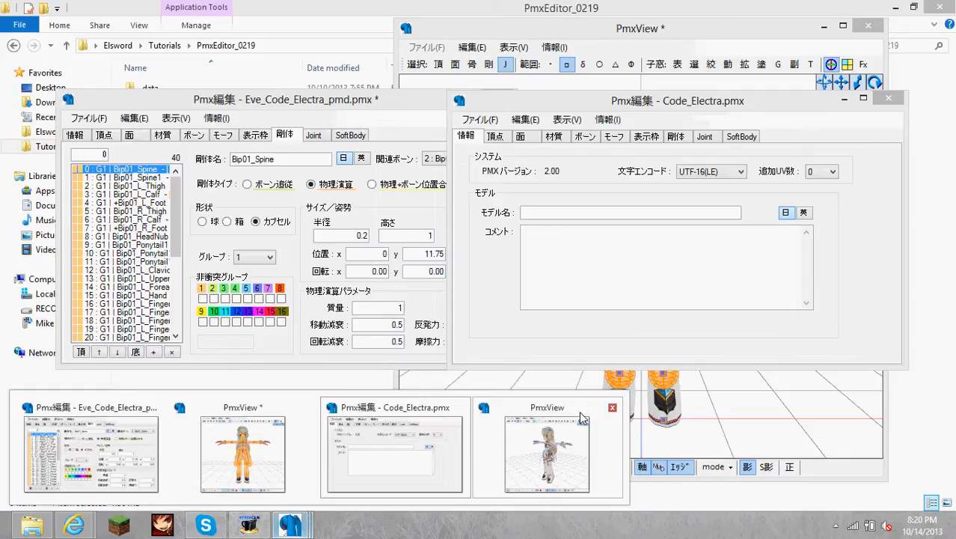
left_click(613, 408)
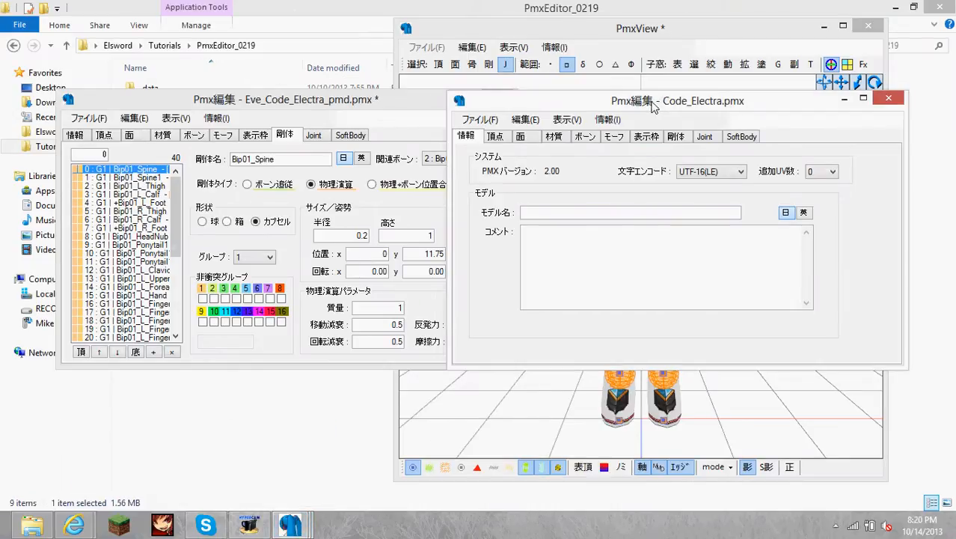
left_click_drag(652, 109, 649, 102)
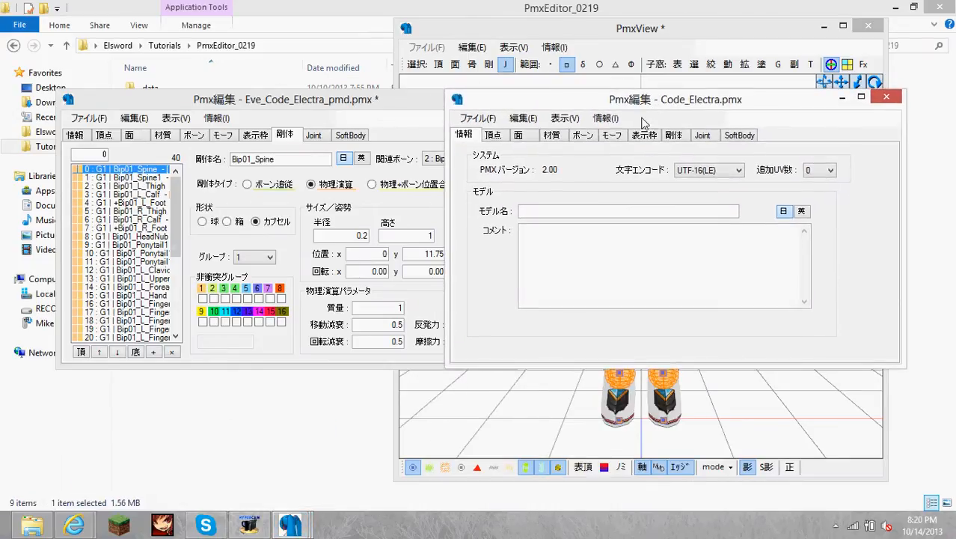
left_click(673, 135)
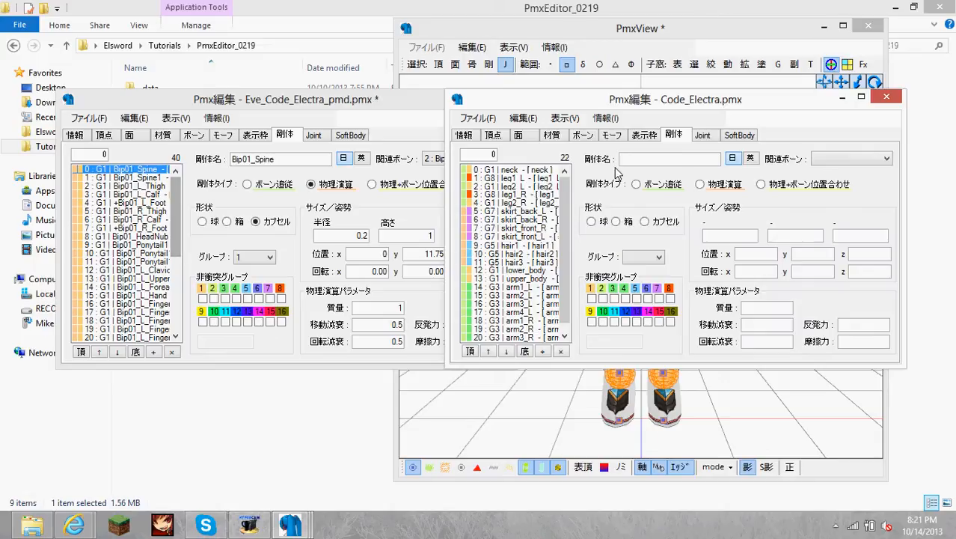
Step: Compare the rigid body list of Code_Electra.pmx with the rigid bodies in the open model view
left_click_drag(575, 204, 567, 240)
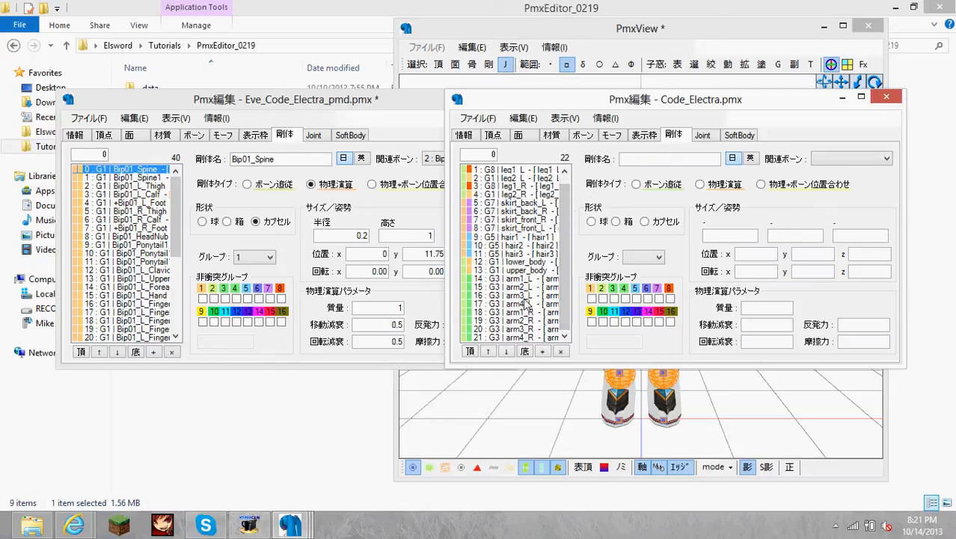
left_click(524, 388)
right_click_drag(557, 246, 553, 272)
mouse_move(419, 217)
right_mouse_down()
mouse_move(444, 213)
mouse_move(432, 207)
right_mouse_up()
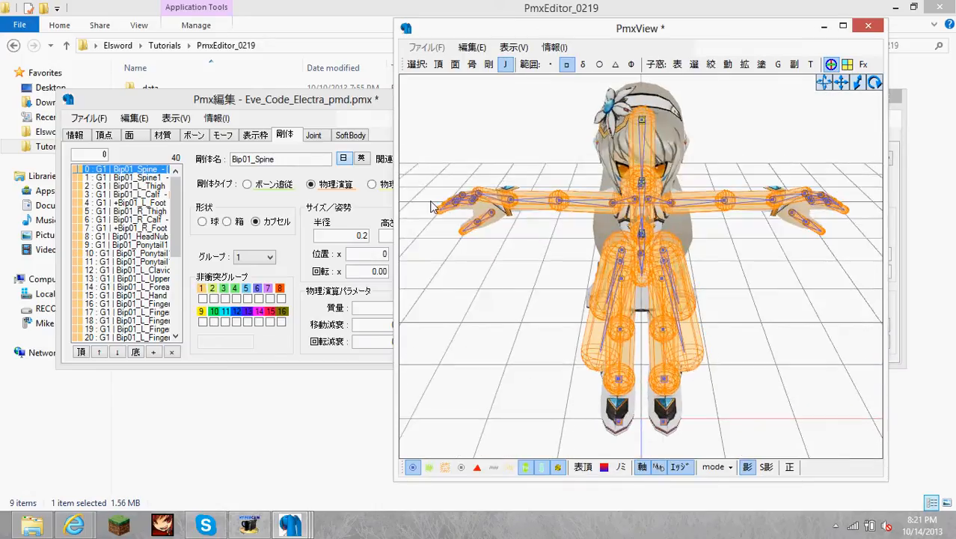
mouse_move(290, 525)
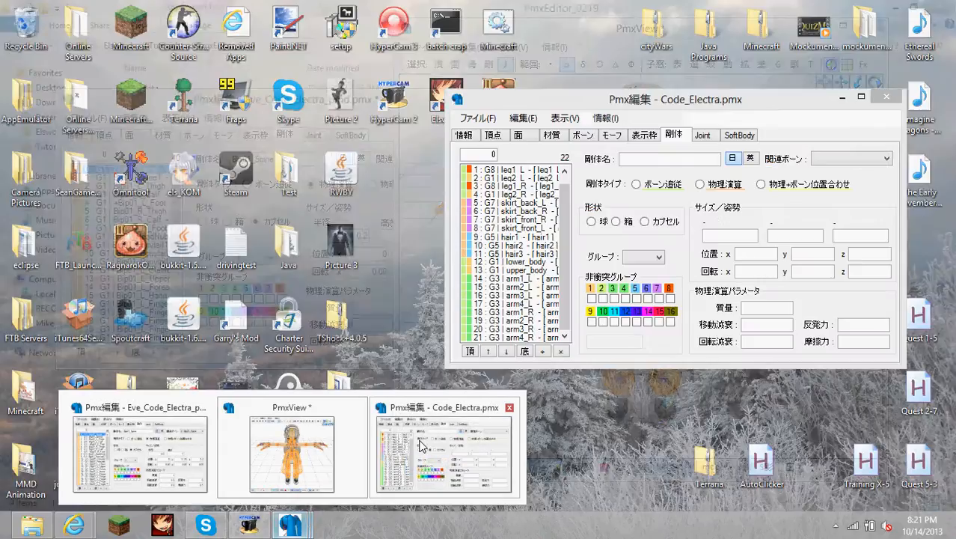
left_click(448, 452)
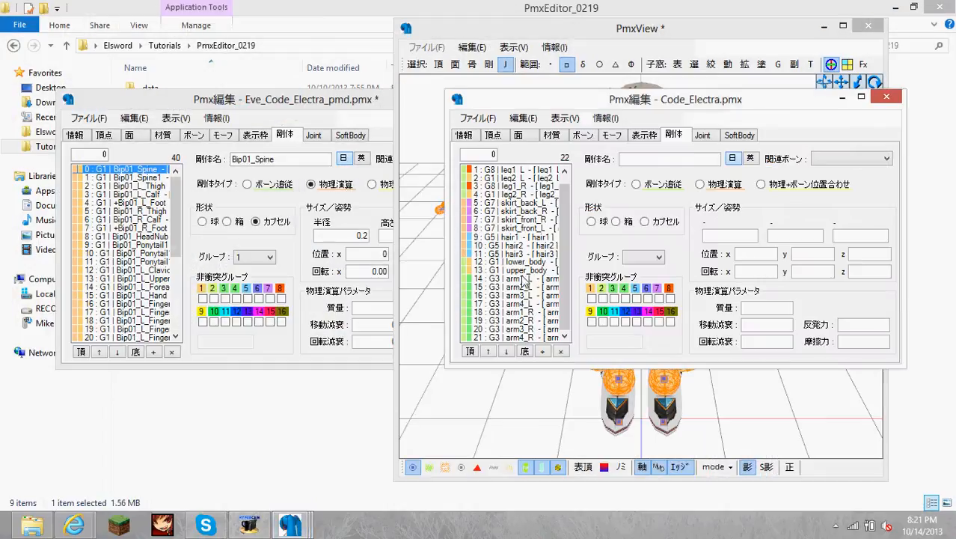
Step: Review the Code_Electra.pmx rigid bodies from skirt_back_L to hair3 and from lower_body to arm4_R
left_click(507, 204)
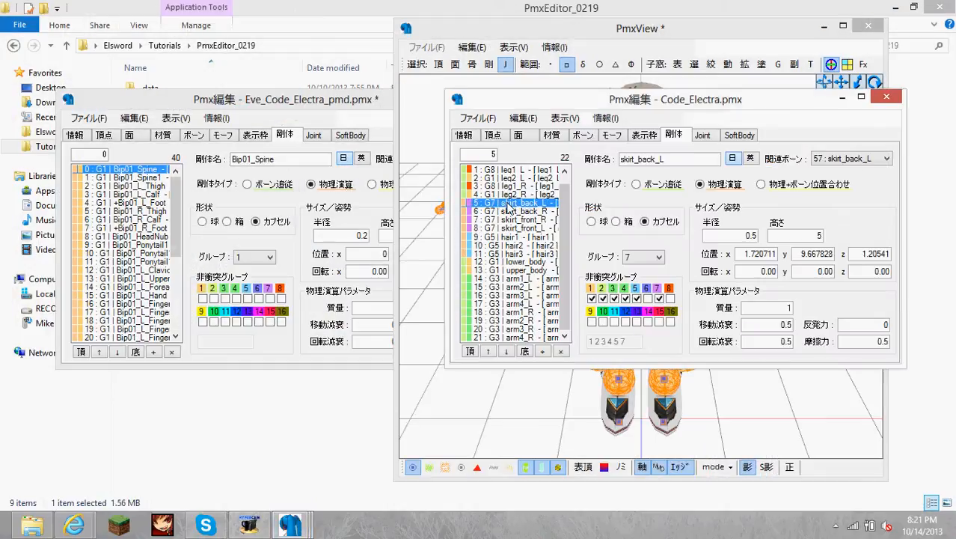
left_click(498, 255, "shift")
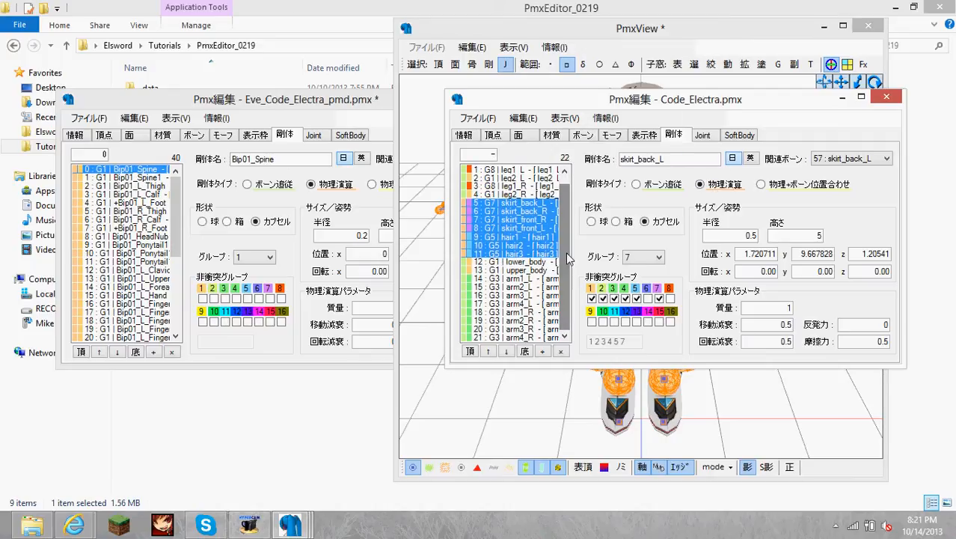
left_click(508, 263)
left_click(509, 336, "shift")
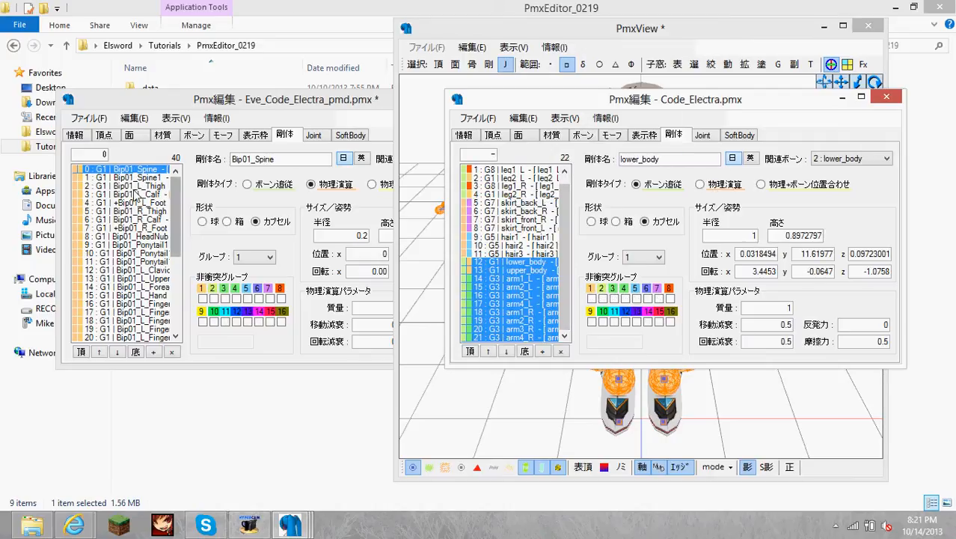
Step: Review the ponytail, Bip01_HeadNub and Bip01_Spine rigid bodies in Eve_Code_Electra_pmd.pmx
left_click(147, 253)
left_click_drag(153, 245, 156, 264)
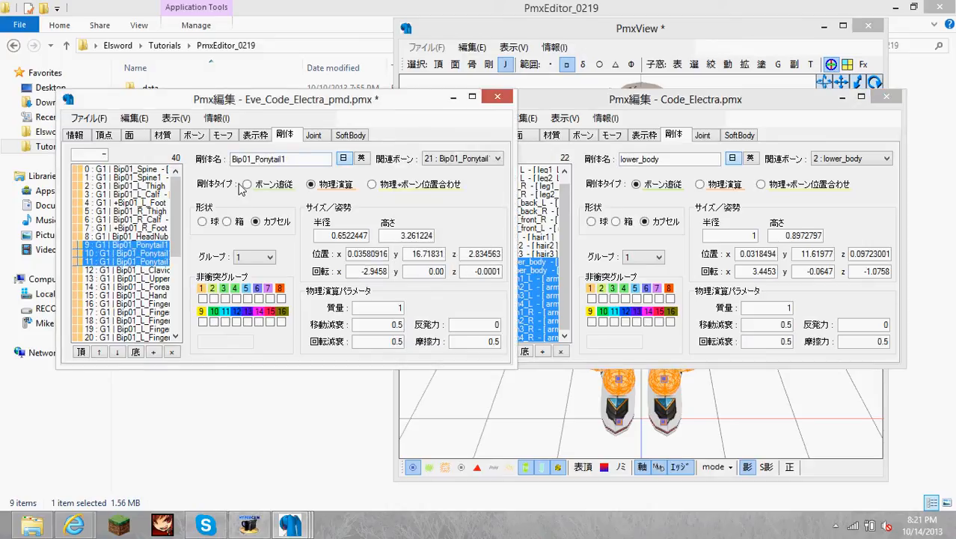
left_click(136, 236)
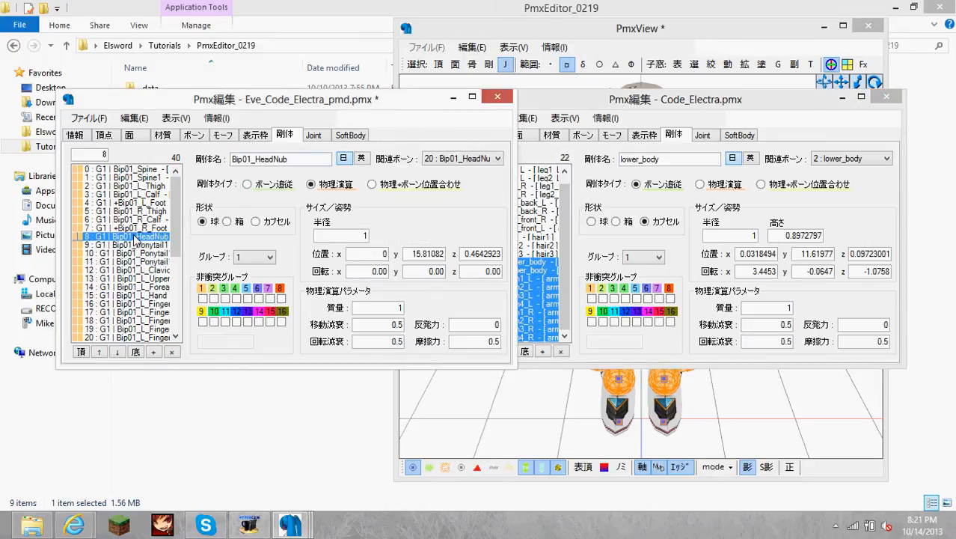
left_click(146, 171, "ctrl")
left_click(140, 172)
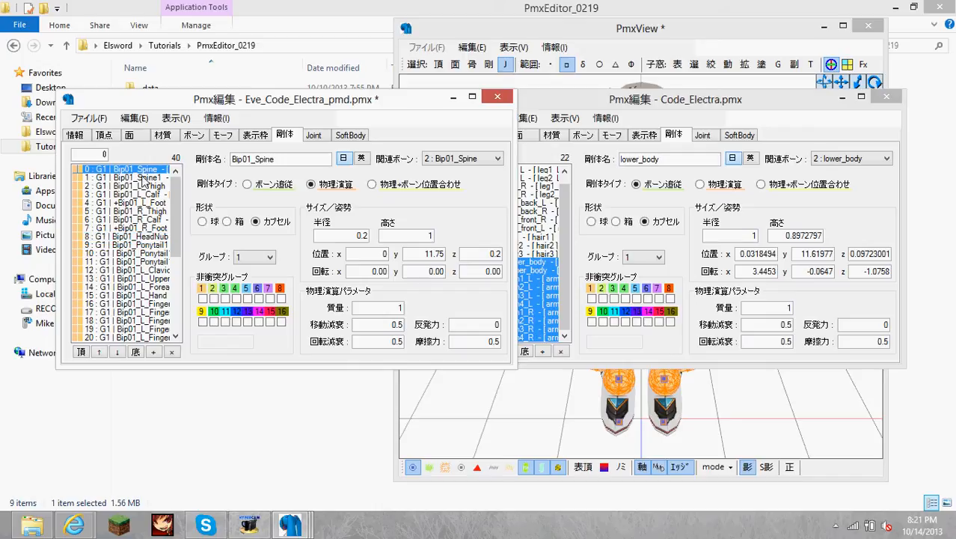
Step: Set the rigid bodies Bip01_Spine through Bip01_HeadNub and Bip01_L_Clavicle through the last Bip01_R_Finger to the bone-following type (ボーン追従)
left_click(146, 237, "shift")
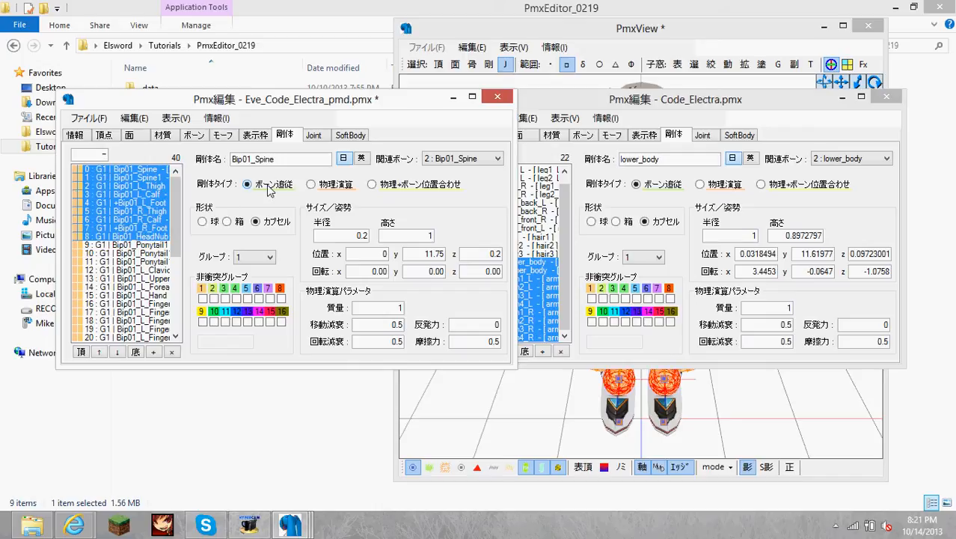
left_click(270, 185)
scroll(156, 279, "down", 3)
scroll(150, 340, "down", 3)
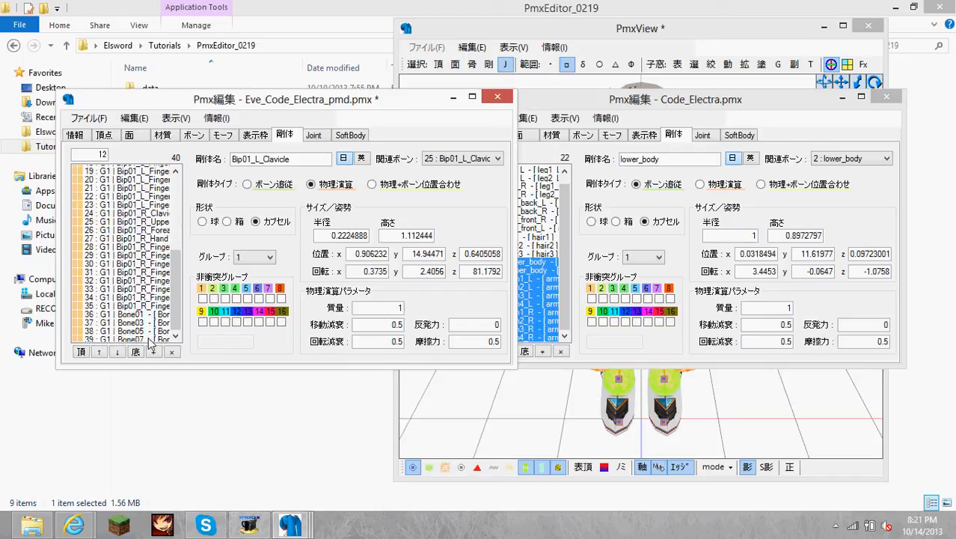
left_click(142, 338)
scroll(150, 246, "up", 5)
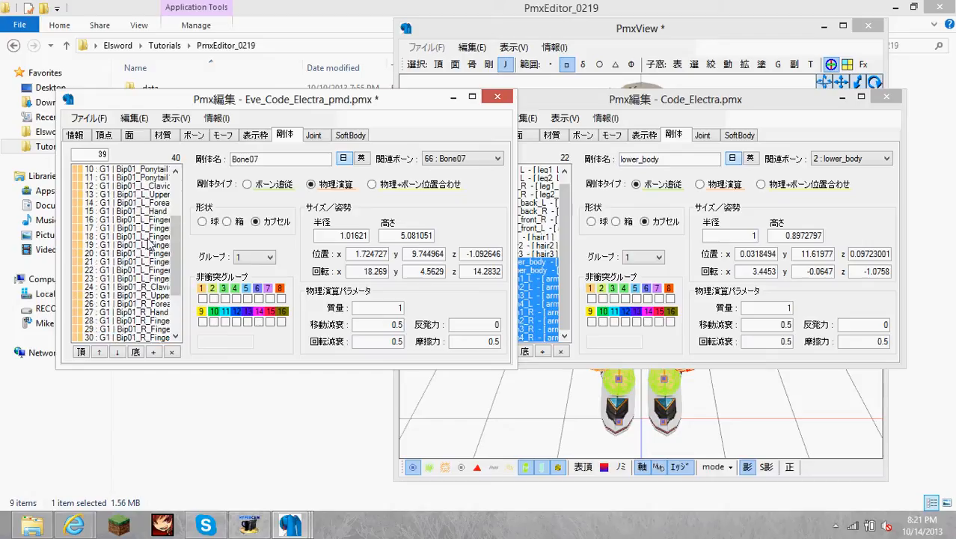
left_click(148, 228)
scroll(147, 256, "down", 5)
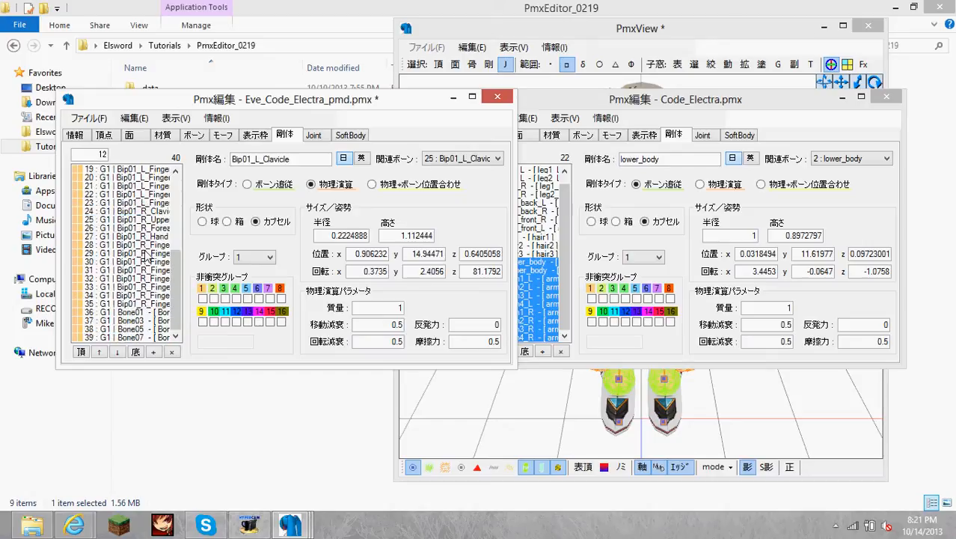
left_click(158, 305, "shift")
left_click(247, 185)
scroll(171, 306, "up", 2)
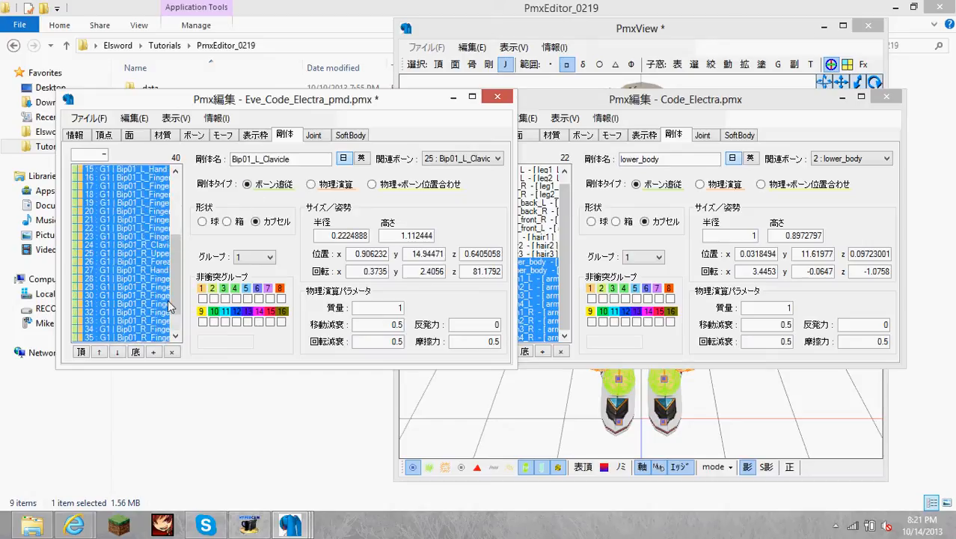
scroll(165, 303, "down", 2)
Step: Compare the Bone01 rigid body with the order and group settings of the hair and skirt rigid bodies in Code_Electra.pmx
left_click(144, 312)
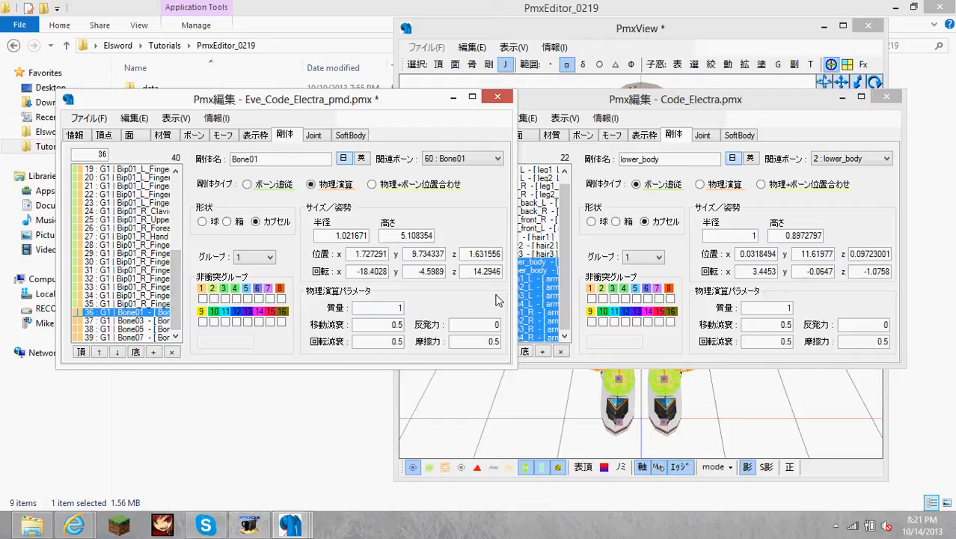
left_click(565, 273)
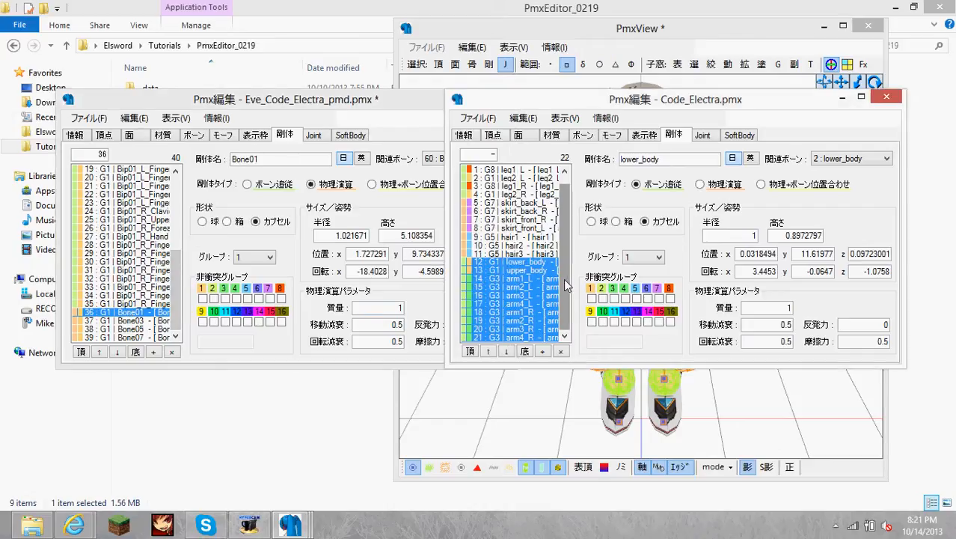
left_click_drag(566, 259, 564, 230)
left_click(512, 246)
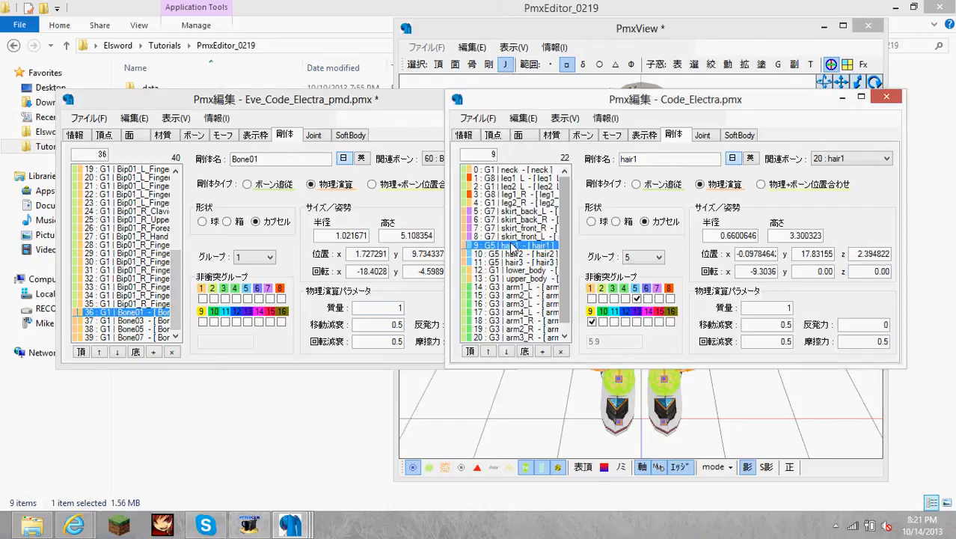
left_click(506, 204)
left_click_drag(507, 211, 502, 238)
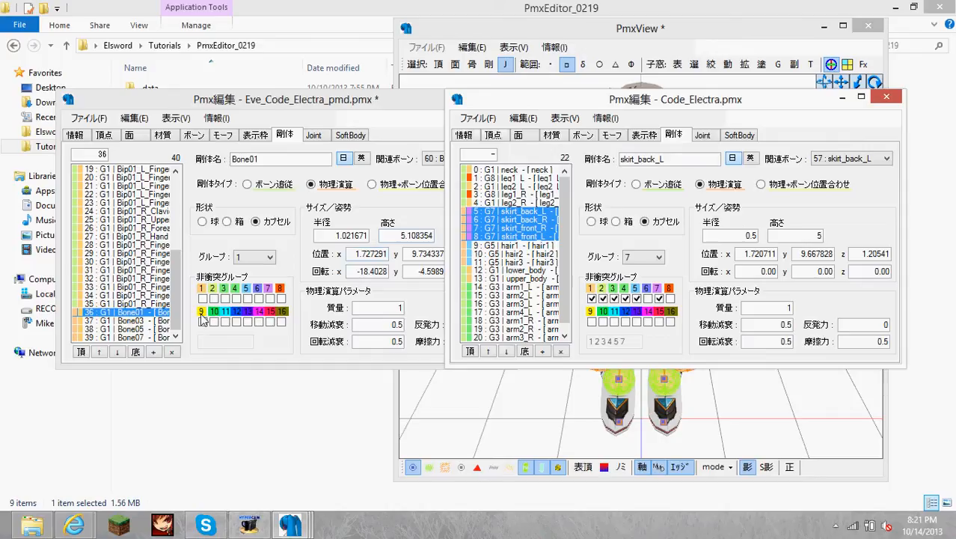
Step: Move the rigid bodies Bone01, Bone03, Bone05 and Bone07 up the list to directly after Bip01_HeadNub, before the ponytail bodies
left_click(137, 338, "shift")
left_click(101, 353)
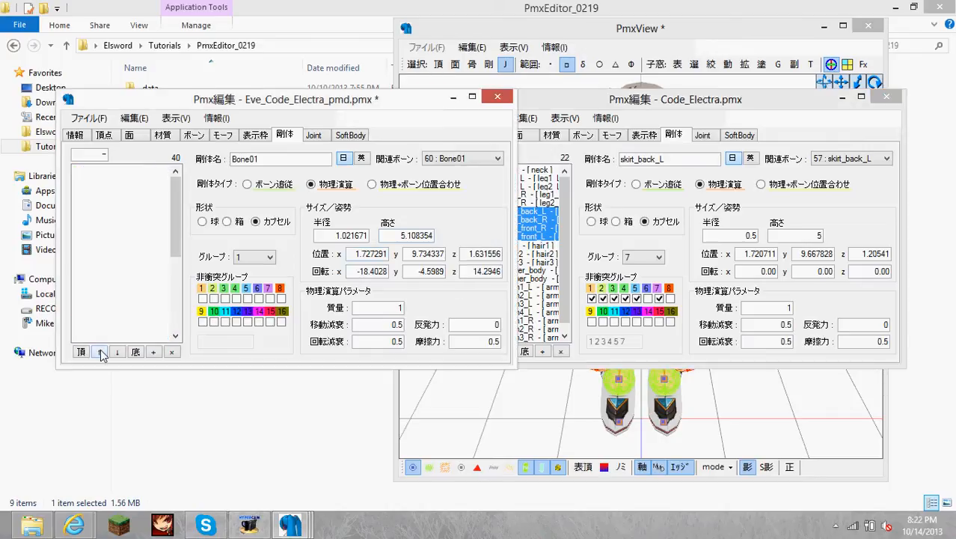
left_click(100, 352)
left_click(100, 352)
left_click(100, 352)
left_click(100, 353)
left_click(100, 353)
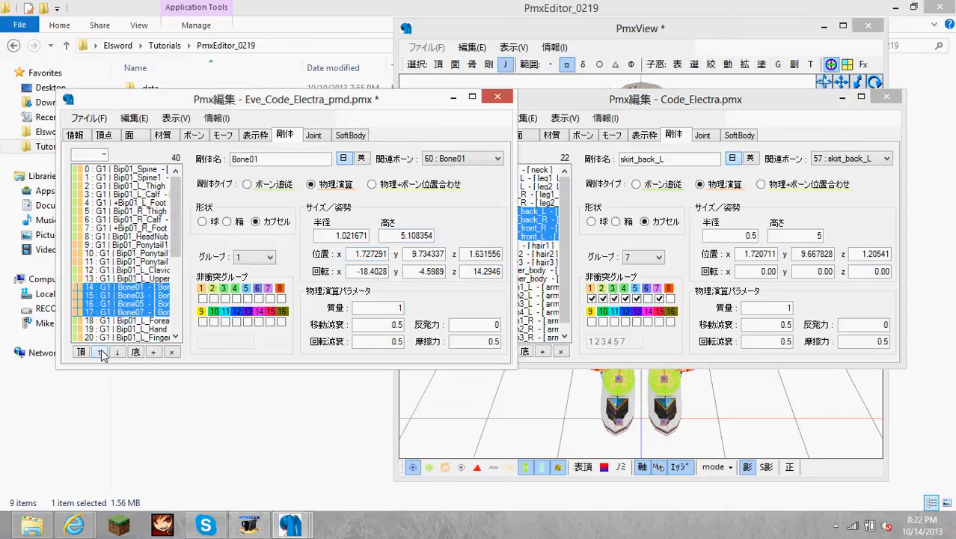
left_click(101, 353)
left_click(101, 353)
left_click(100, 352)
left_click(100, 352)
left_click(100, 353)
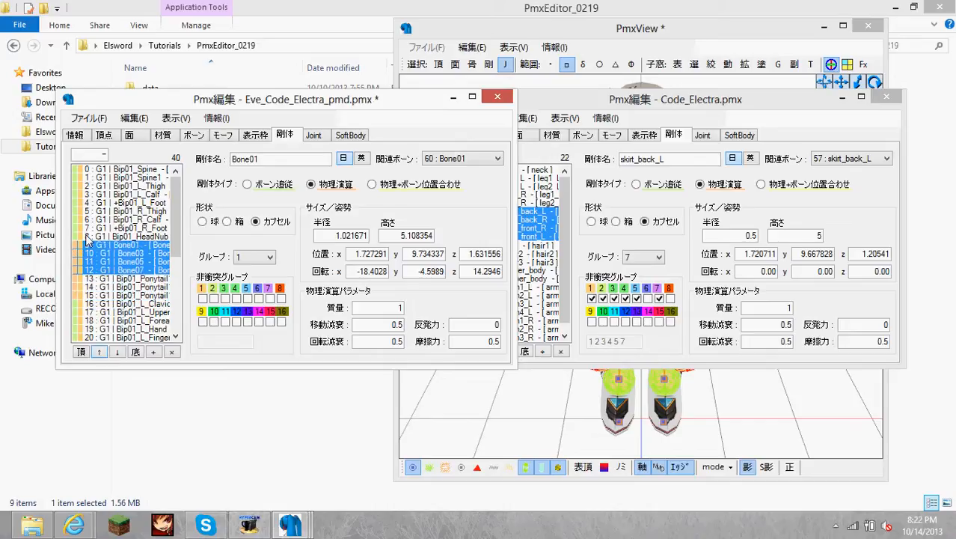
Step: Assign Bone01 through Bone07 to group 7 with non-collision groups 1, 2, 3, 4, 5 and 7, matching the reference skirt bodies
left_click(101, 246)
left_click(559, 109)
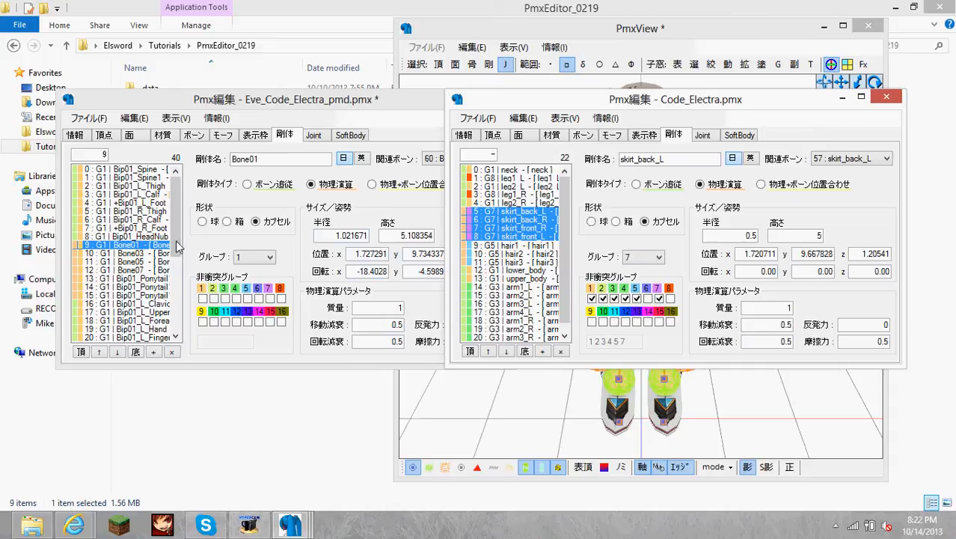
left_click(149, 270, "shift")
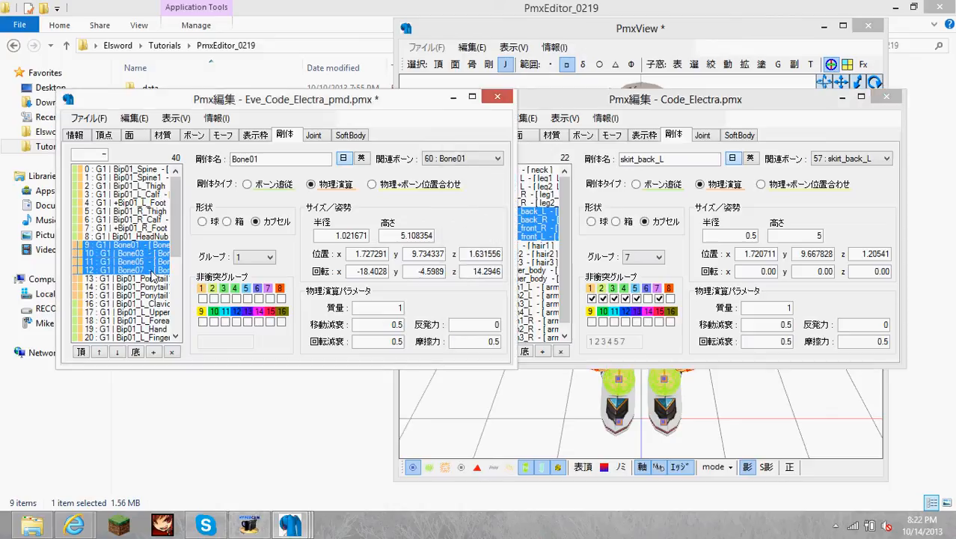
left_click(202, 299)
left_click(213, 299)
left_click(215, 299)
left_click(225, 299)
left_click(271, 299)
left_click(254, 257)
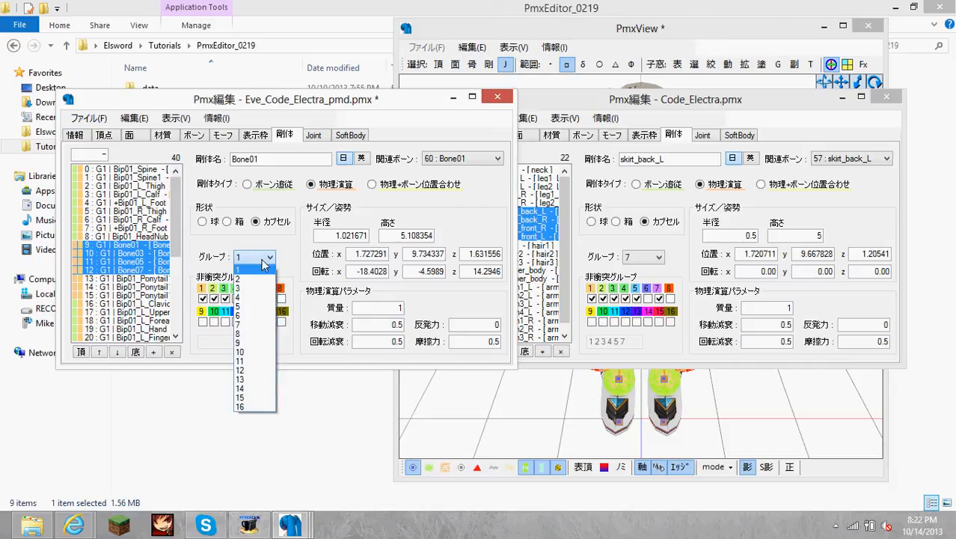
left_click(253, 327)
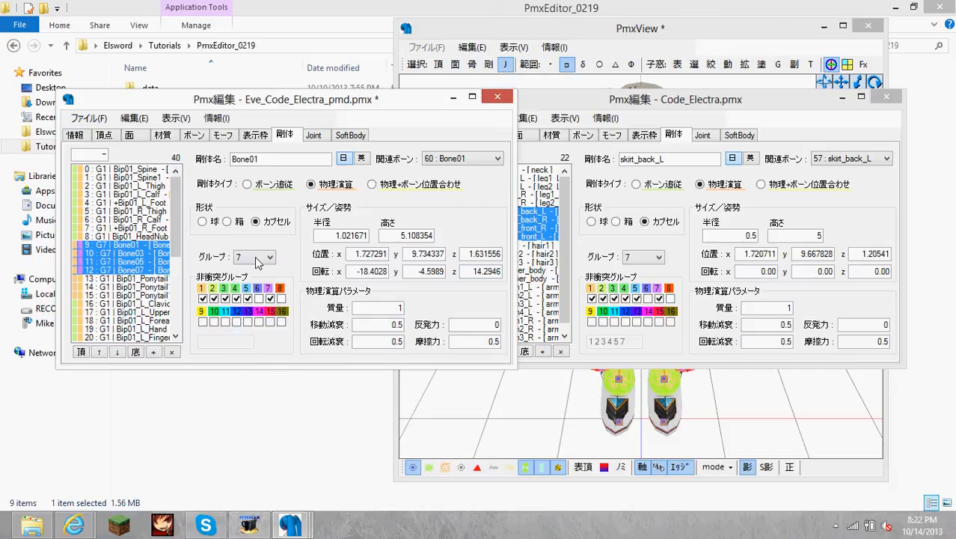
Step: Assign Bip01_L_Thigh and Bip01_R_Thigh to group 8 with non-collision group 1, matching leg1_L in Code_Electra.pmx
left_click(578, 112)
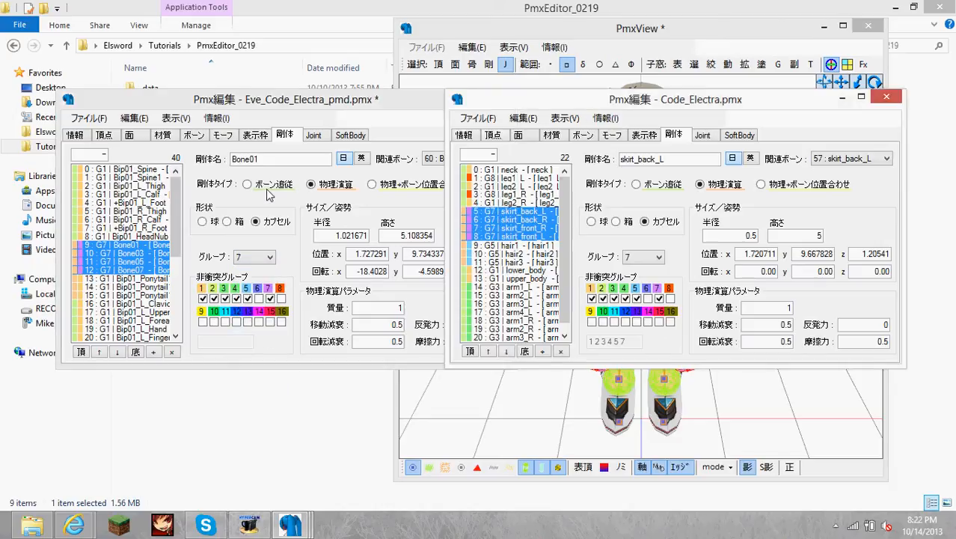
left_click(176, 211)
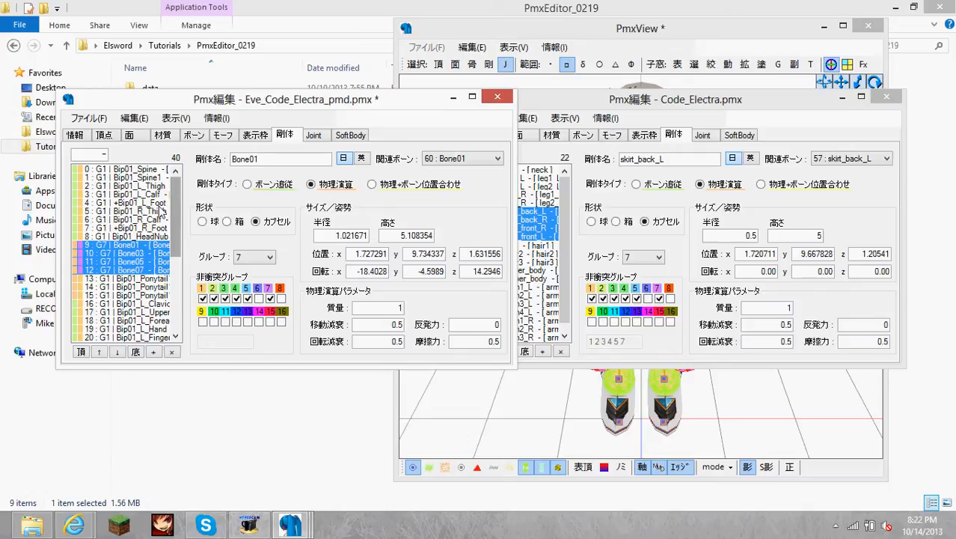
left_click(155, 212)
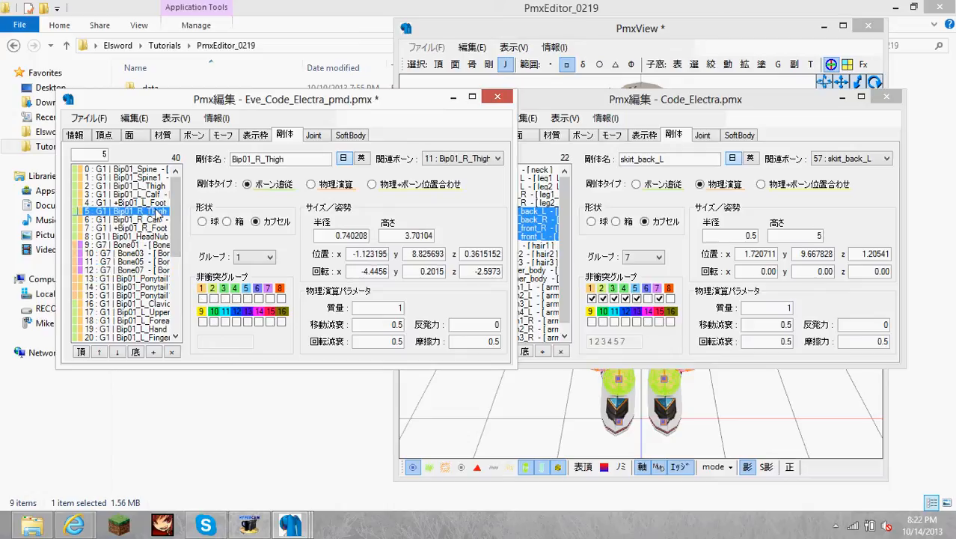
left_click(561, 110)
left_click(516, 180)
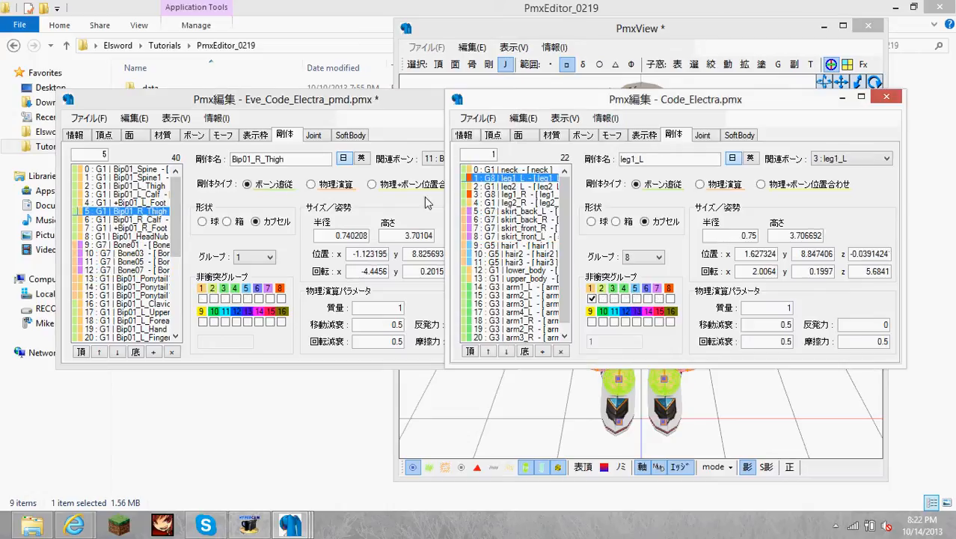
left_click(142, 199)
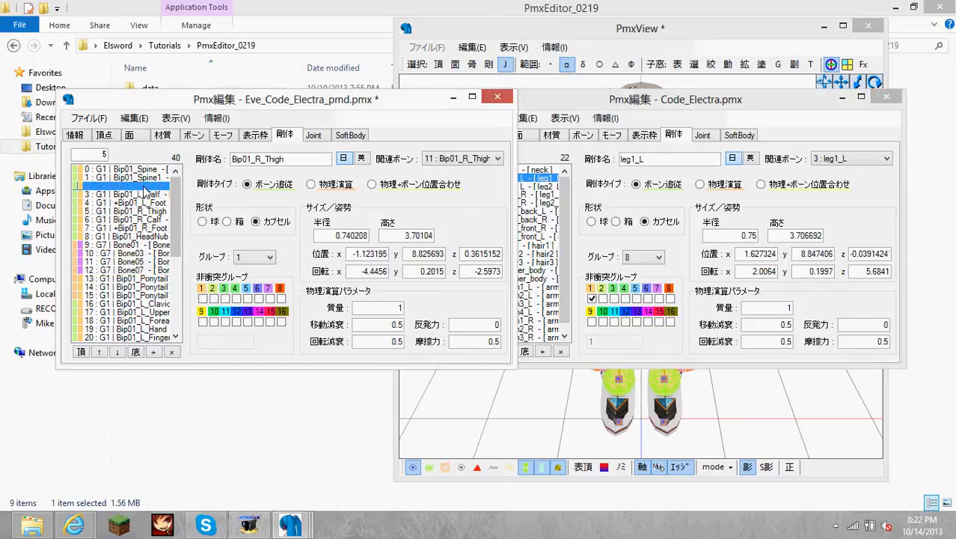
left_click(154, 178)
left_click(165, 187)
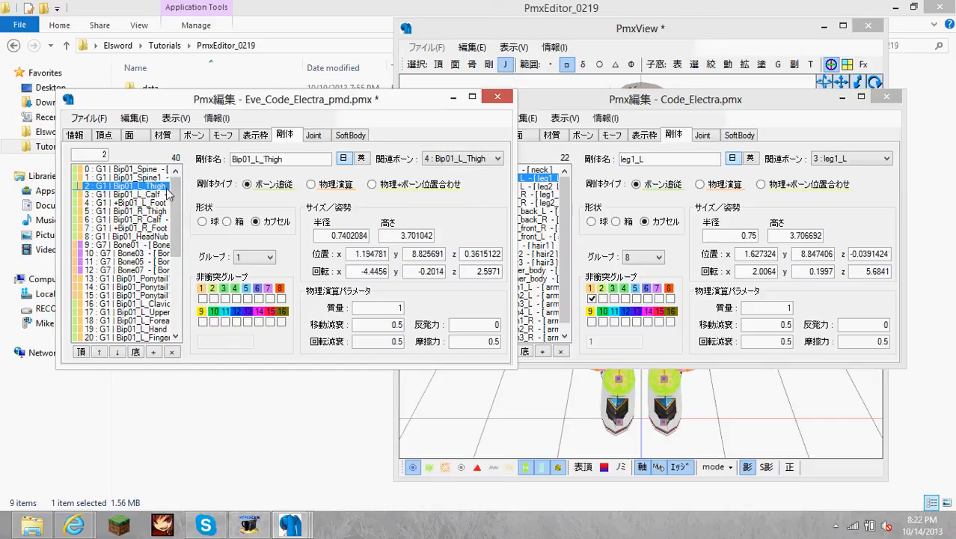
left_click(160, 211)
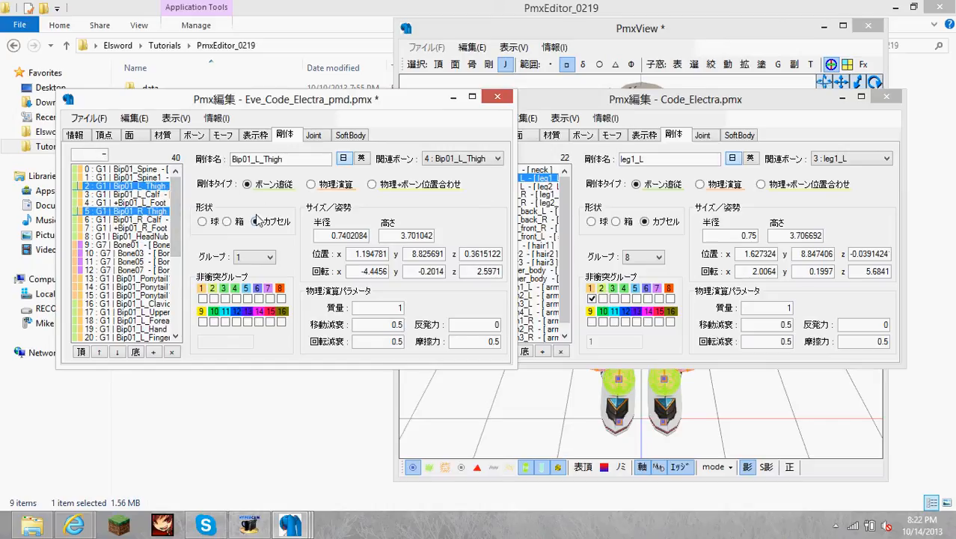
left_click(536, 178)
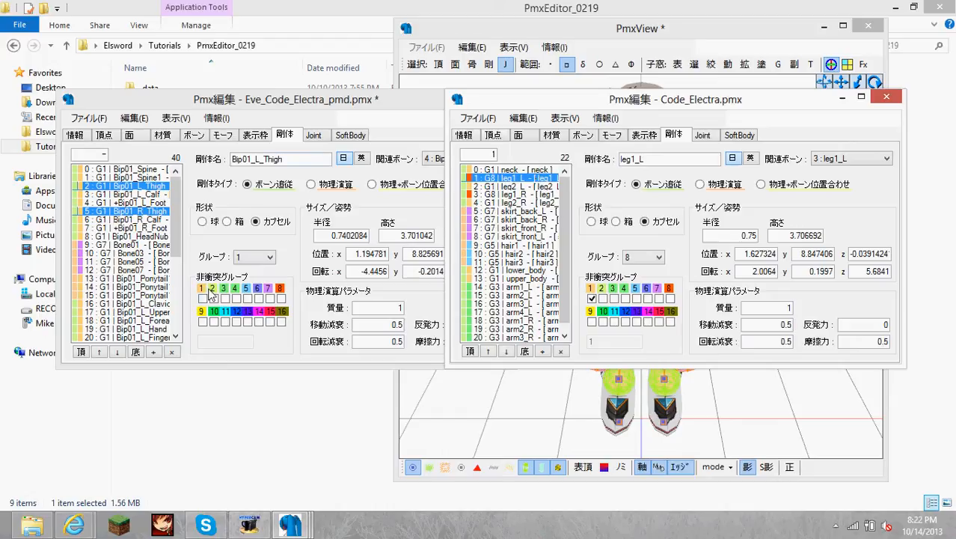
left_click(202, 298)
left_click(254, 256)
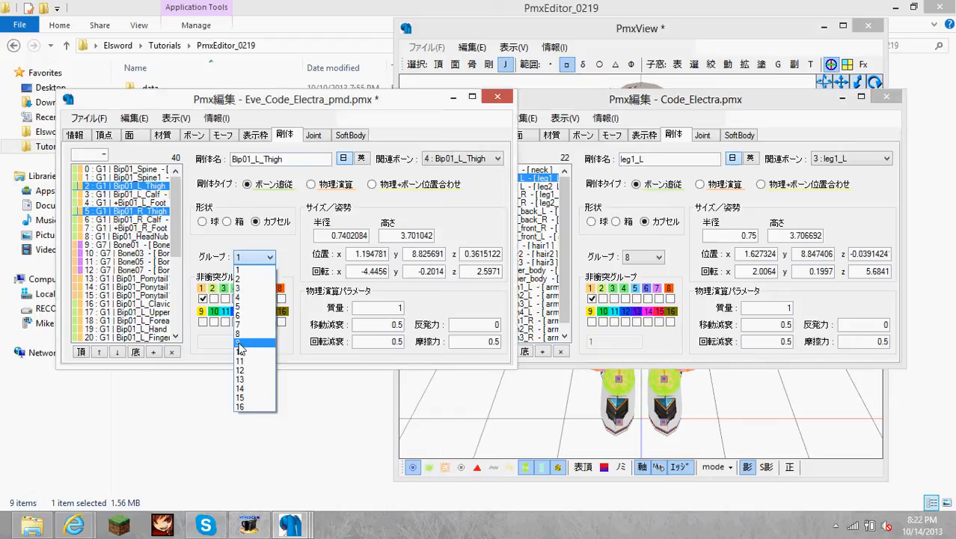
left_click(240, 334)
Step: Assign the three Bip01_Ponytail rigid bodies to group 5 with non-collision groups 5 and 9, matching hair1 in Code_Electra.pmx
left_click(538, 187)
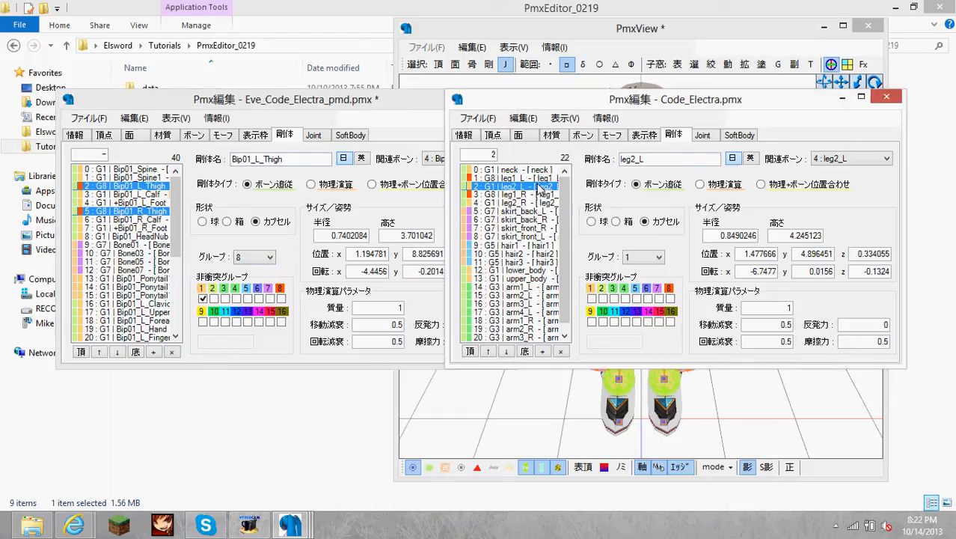
left_click(151, 202)
left_click(554, 107)
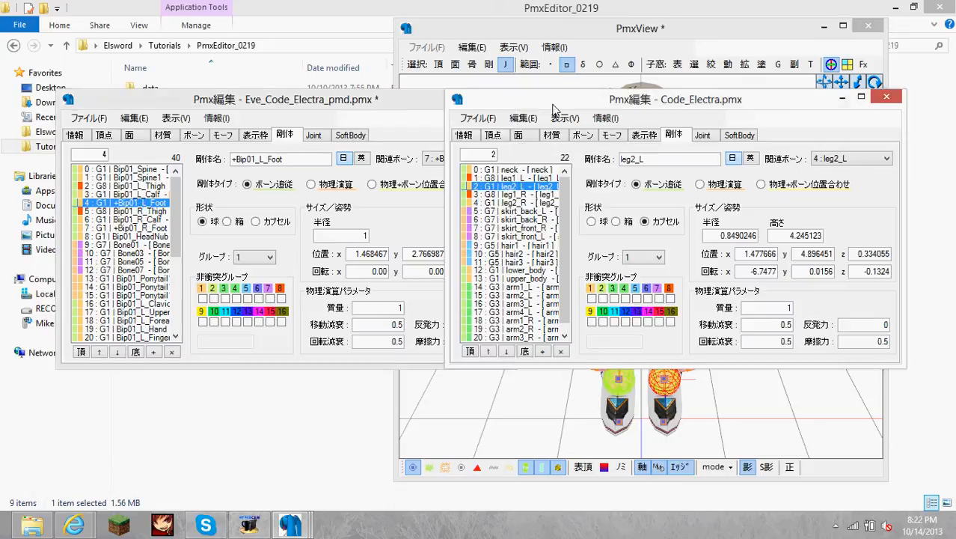
left_click(499, 245)
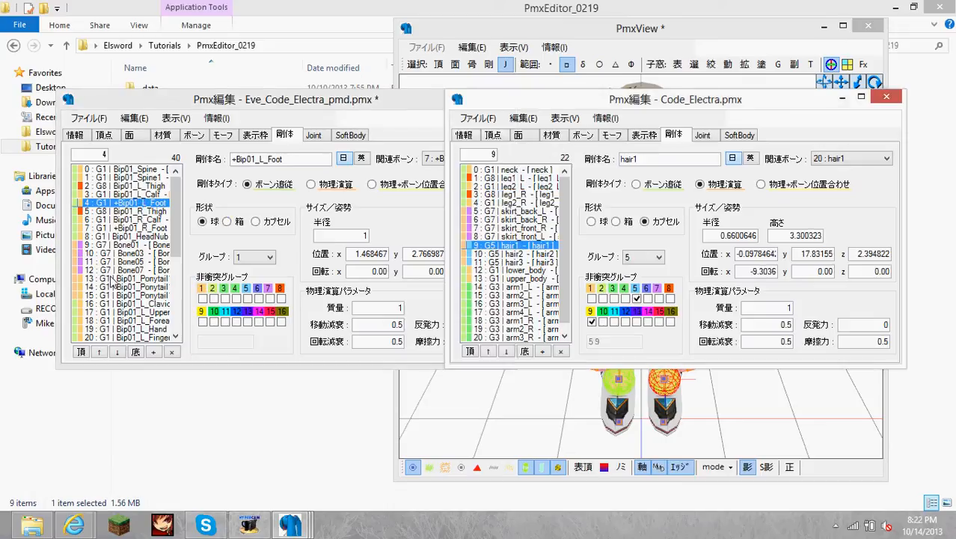
left_click(113, 279)
left_click(121, 294, "shift")
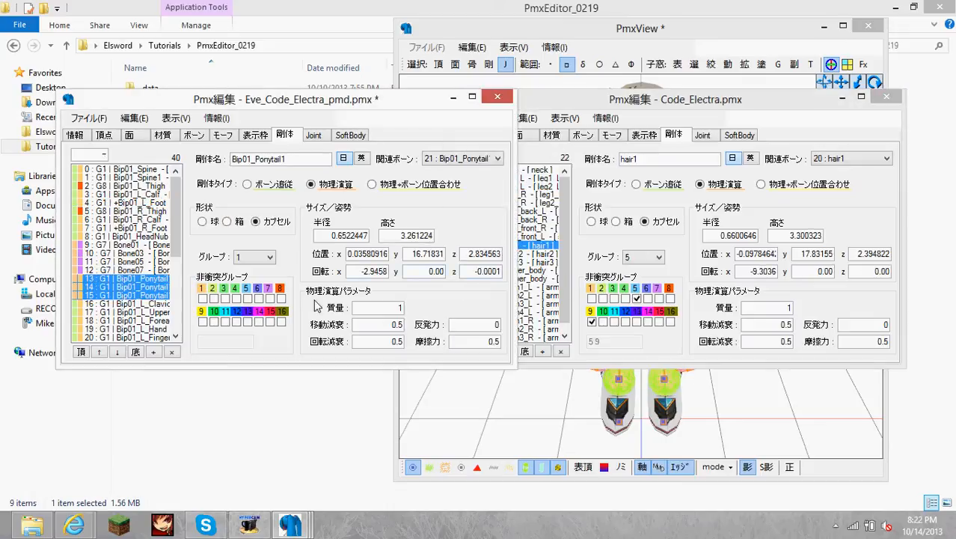
left_click(247, 299)
left_click(202, 323)
left_click(254, 257)
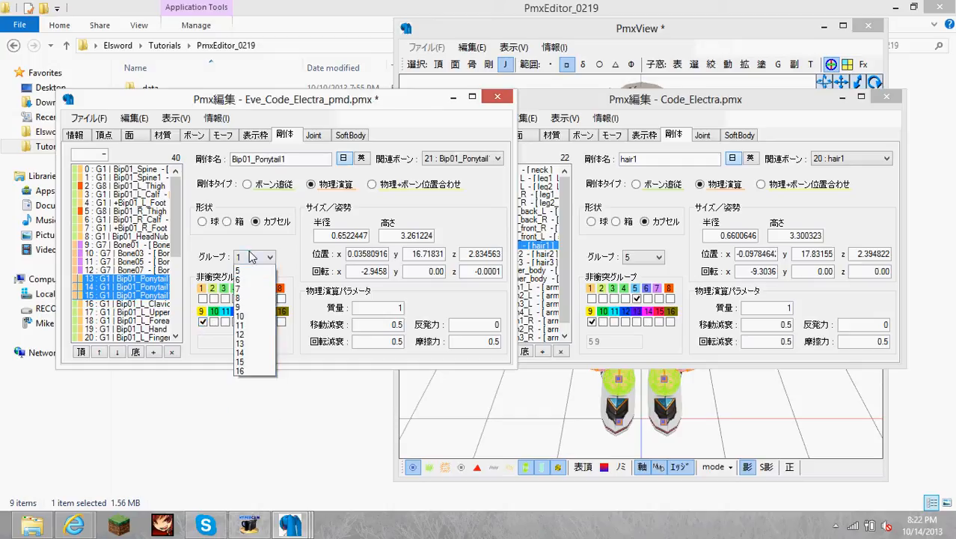
left_click(247, 307)
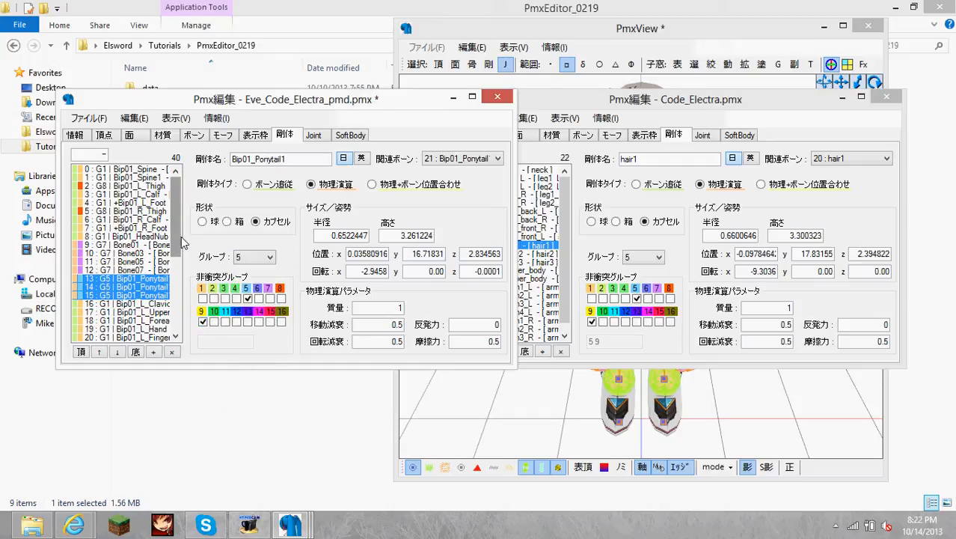
Step: Assign all arm, hand and finger rigid bodies from Bip01_L_Clavicle onward to group 3 with non-collision groups 3 and 4, matching arm1_L in Code_Electra.pmx
left_click(557, 112)
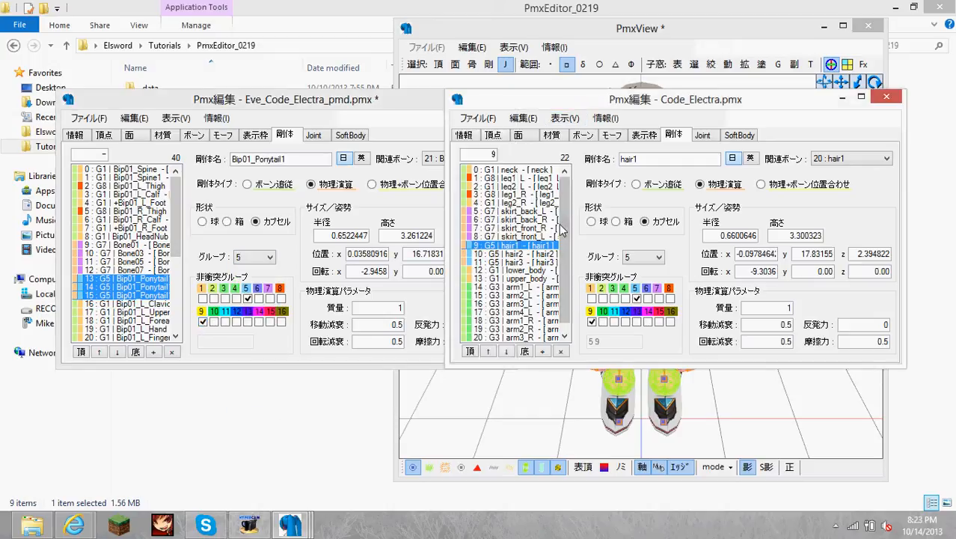
left_click_drag(555, 229, 566, 265)
left_click(545, 282)
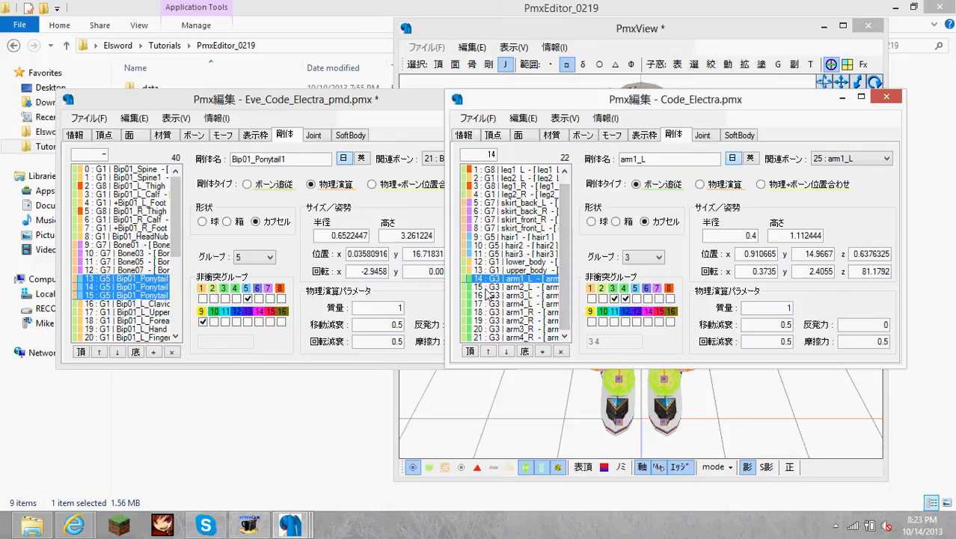
left_click(133, 304)
scroll(135, 311, "down", 1)
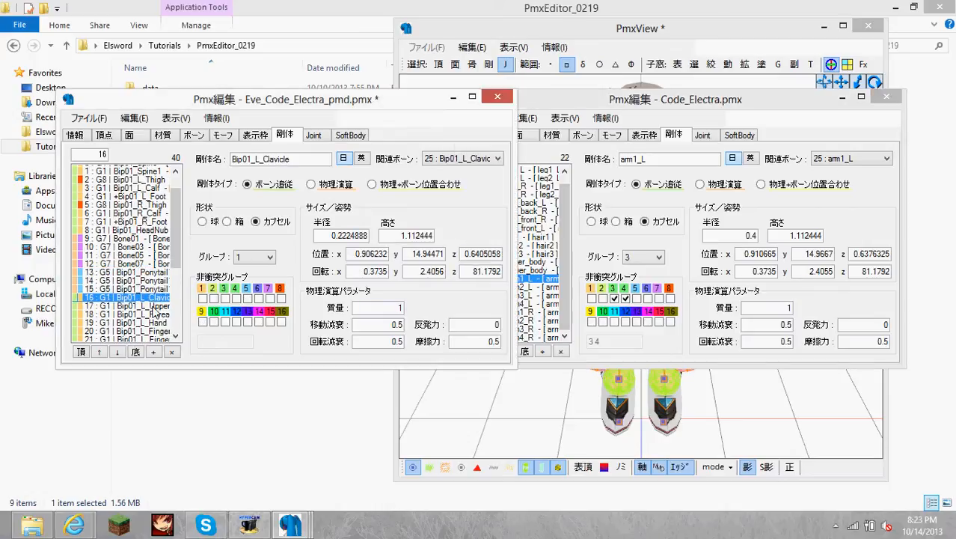
left_click(160, 287)
left_click(160, 278)
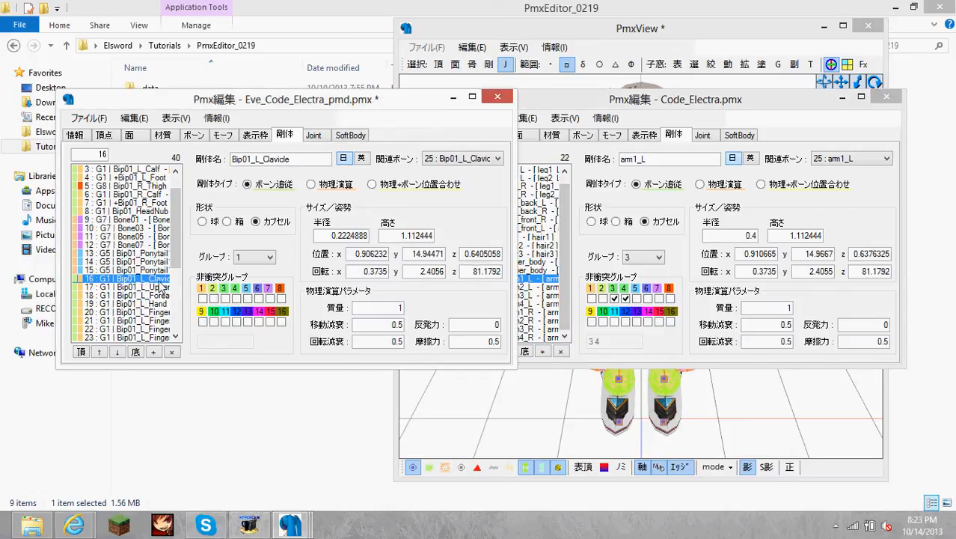
scroll(160, 299, "down", 5)
left_click(157, 338, "shift")
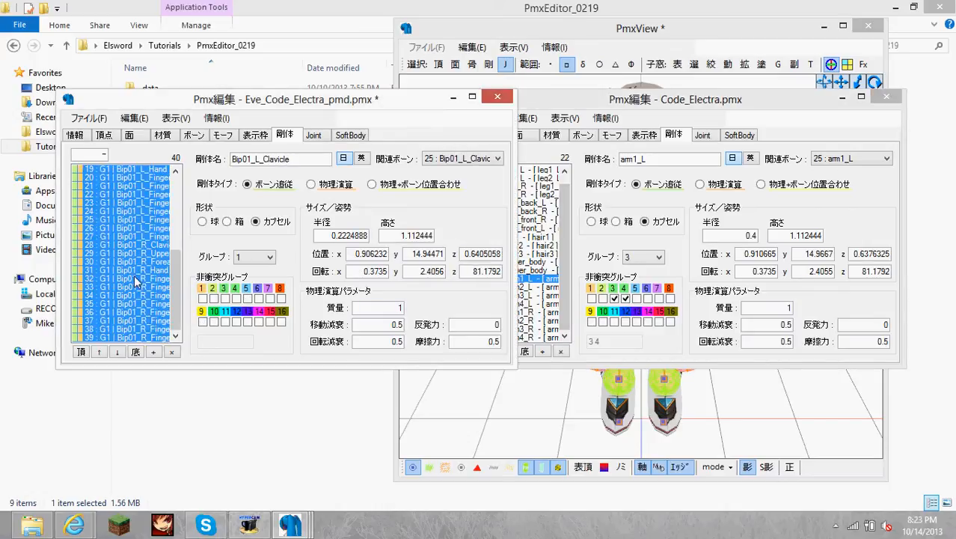
scroll(158, 299, "up", 6)
left_click(251, 261)
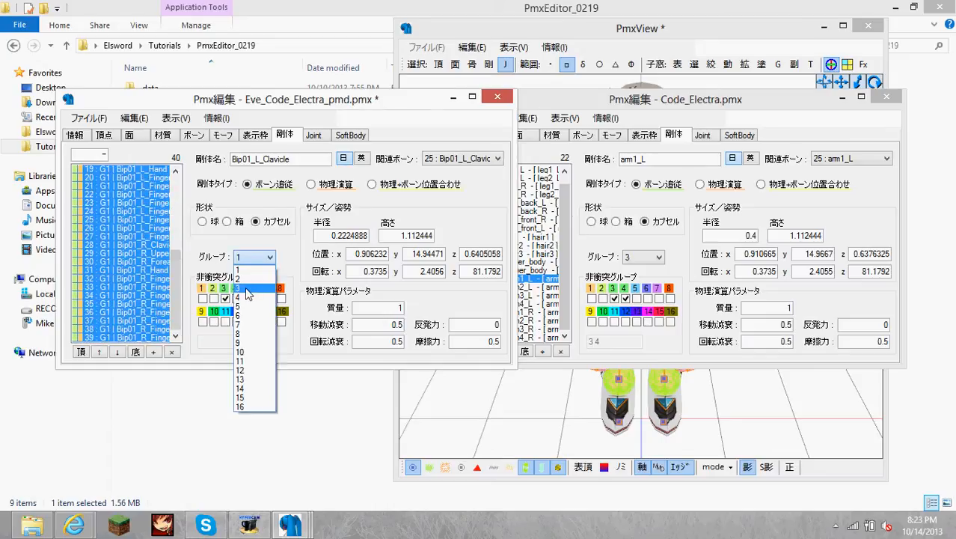
left_click(248, 289)
Step: Compare the group and non-collision settings of Bip01_Spine with those of the neck rigid body in Code_Electra.pmx
left_click_drag(177, 266, 178, 225)
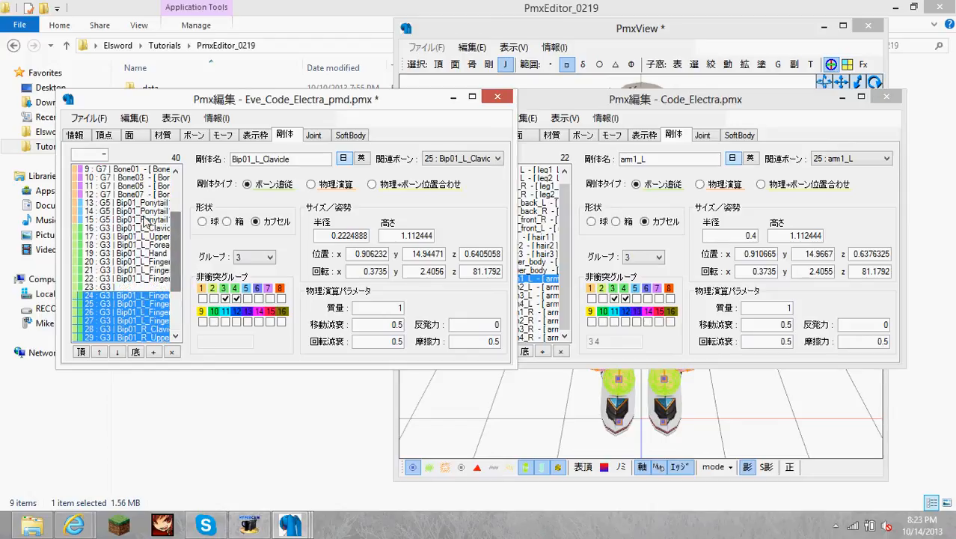
left_click(158, 225)
scroll(157, 224, "up", 3)
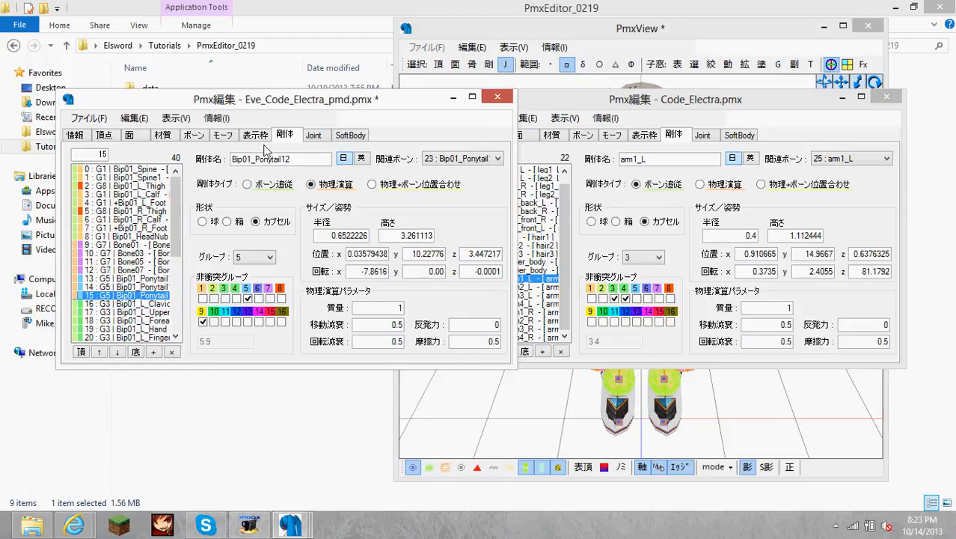
left_click(582, 112)
left_click_drag(560, 215, 560, 207)
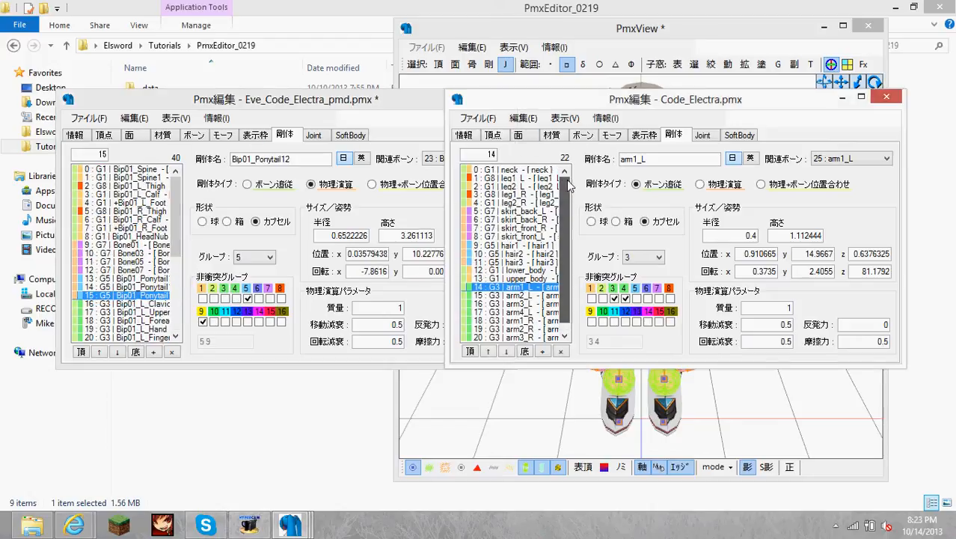
left_click(512, 171)
left_click(137, 171)
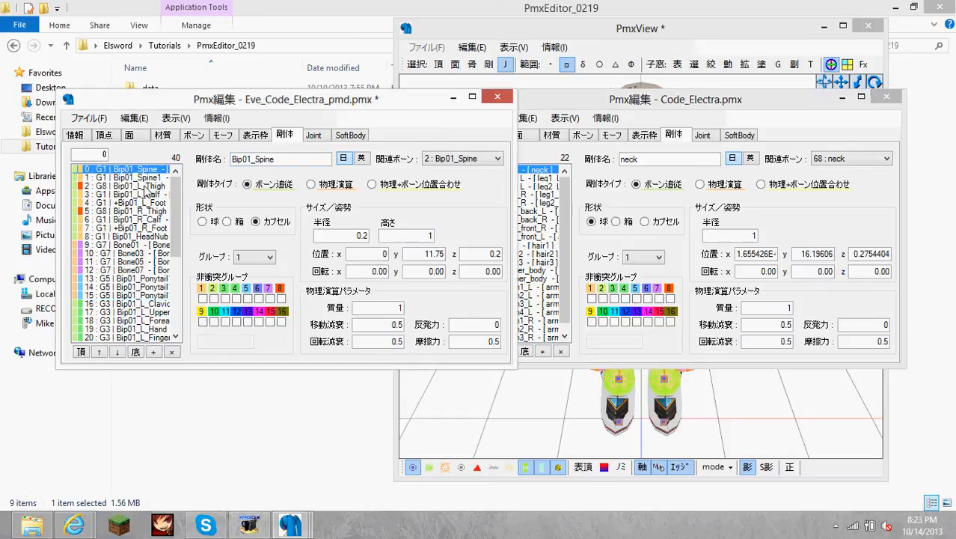
mouse_move(180, 212)
left_mouse_down()
mouse_move(180, 271)
mouse_move(178, 213)
left_mouse_up()
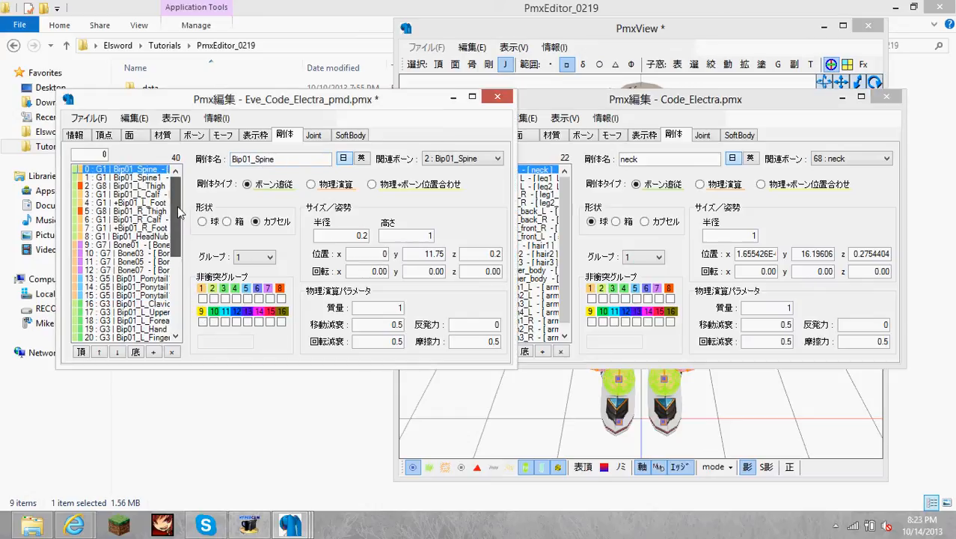
Step: Review the collision groups of the thigh, Bone01 to Bone07 and ponytail rigid bodies against the list in Code_Electra.pmx
left_click(545, 111)
left_click(127, 187)
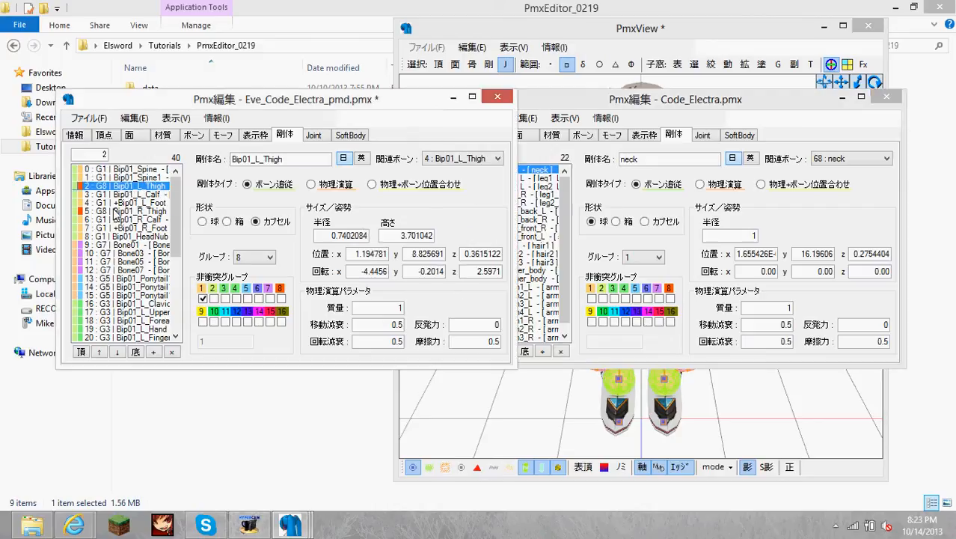
left_click(115, 212)
left_click(135, 245)
left_click(120, 263)
left_click(119, 279)
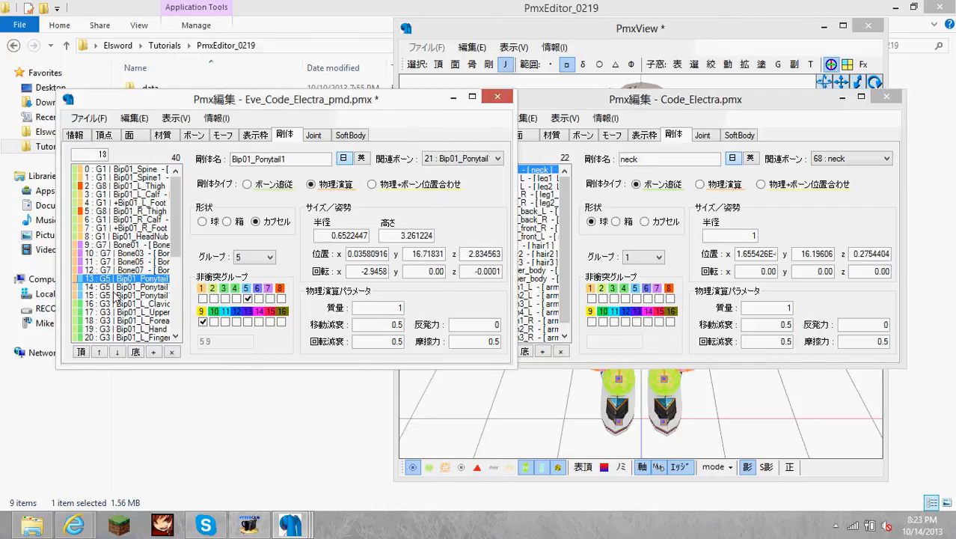
left_click(120, 296)
left_click_drag(177, 251, 178, 160)
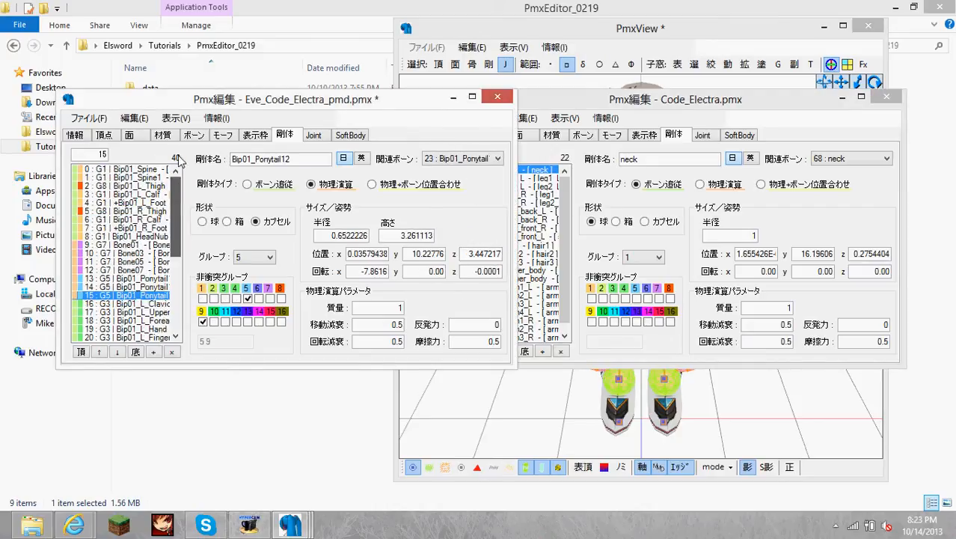
left_click(528, 104)
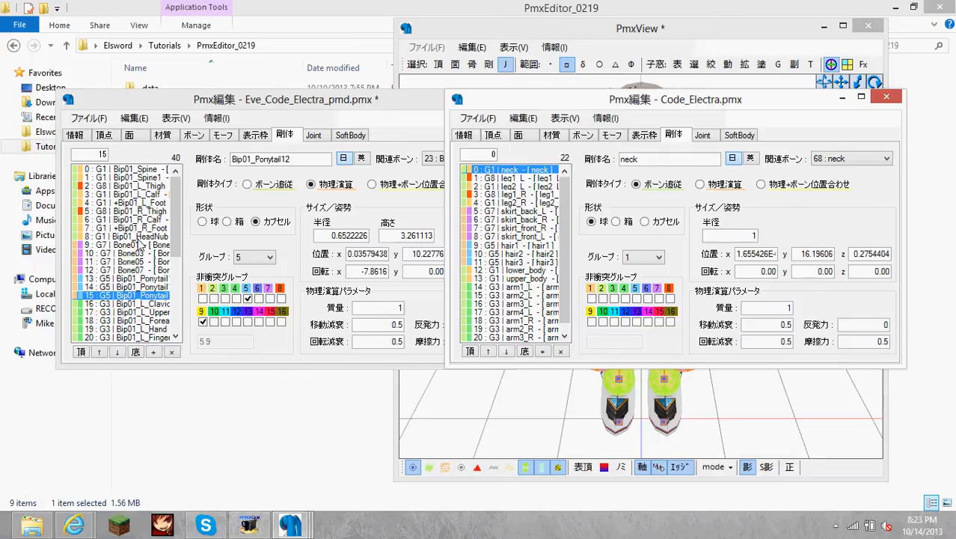
left_click(111, 245)
left_click(107, 294, "shift")
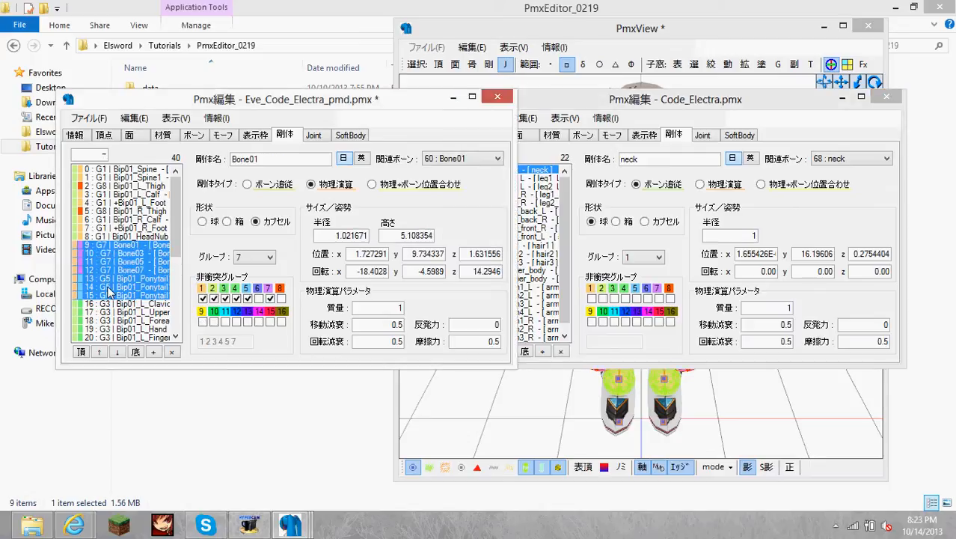
left_click(582, 101)
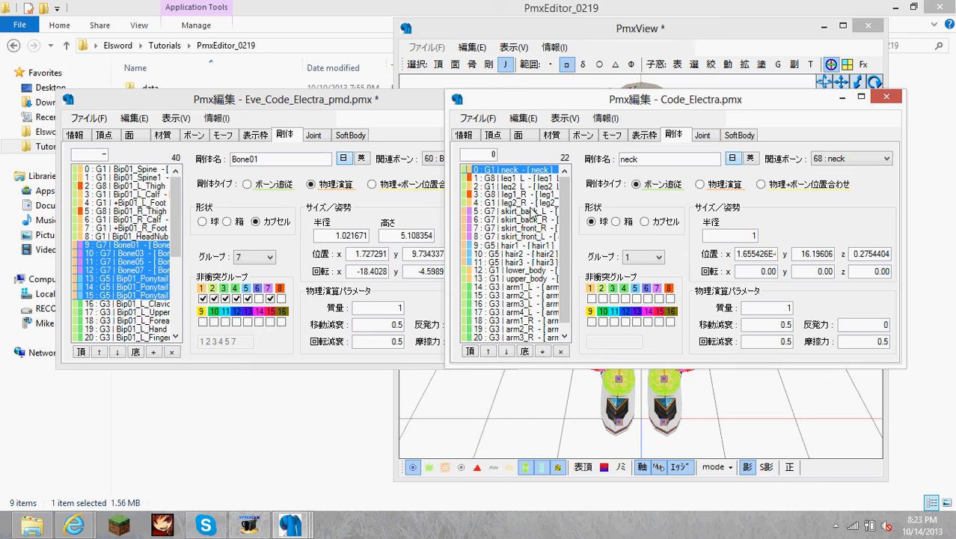
Step: Hide the rigid body wireframes in the model view and examine the skirt bodies up close from several sides
left_click(664, 41)
right_click_drag(755, 193, 684, 297)
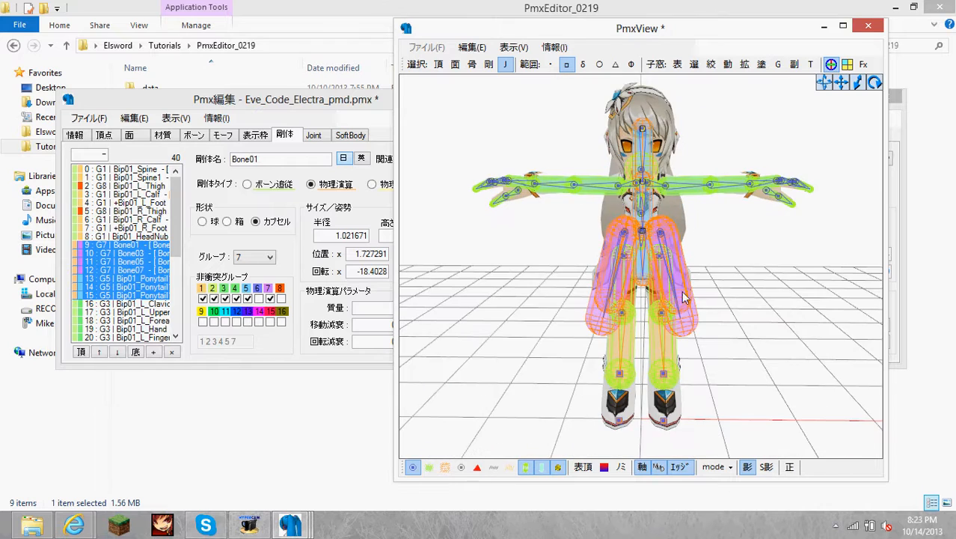
left_click(528, 471)
right_click_drag(538, 419, 658, 278)
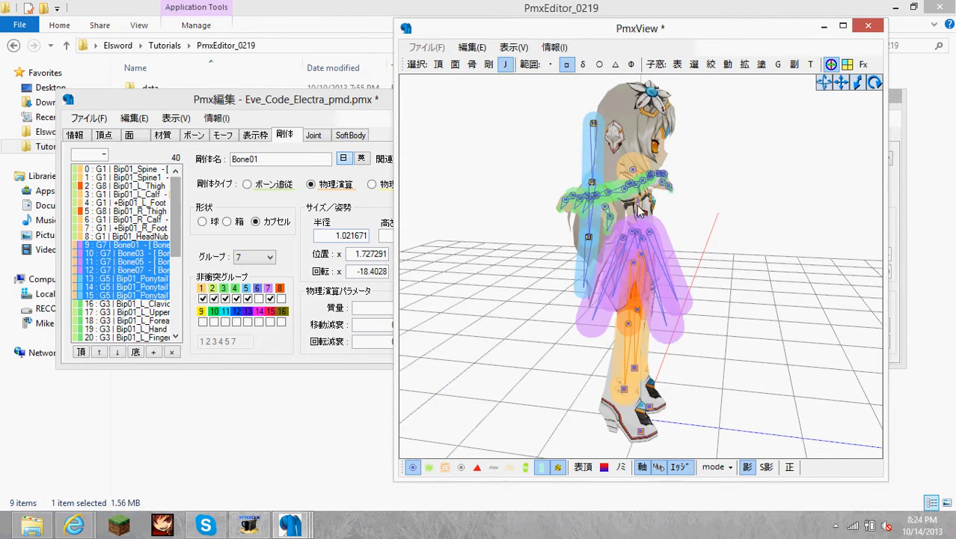
right_click_drag(638, 210, 564, 274)
scroll(604, 271, "up", 4)
right_click_drag(634, 268, 691, 267)
right_click_drag(626, 274, 701, 342)
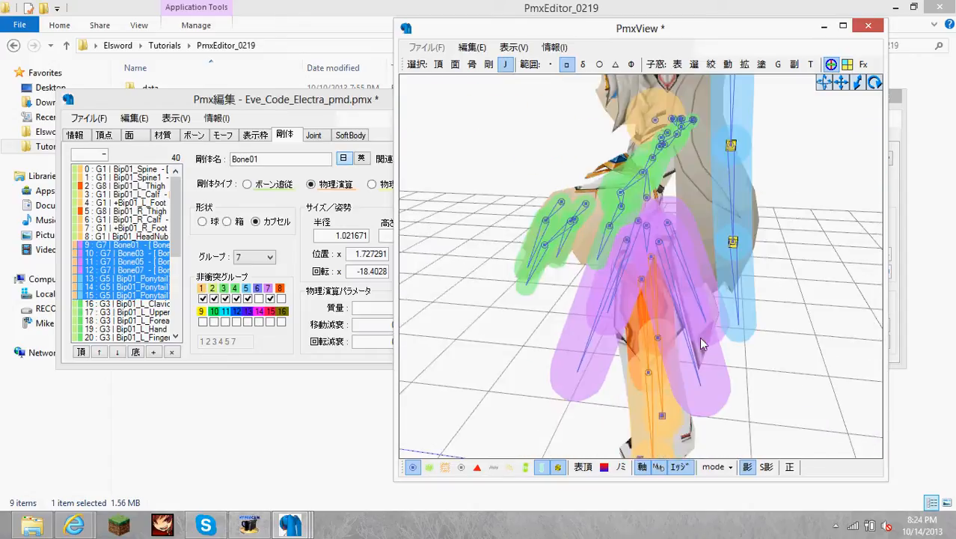
Step: Select the upper skirt bones on the model with the bone list open to identify which bones they are
left_click(658, 242)
left_click(166, 137)
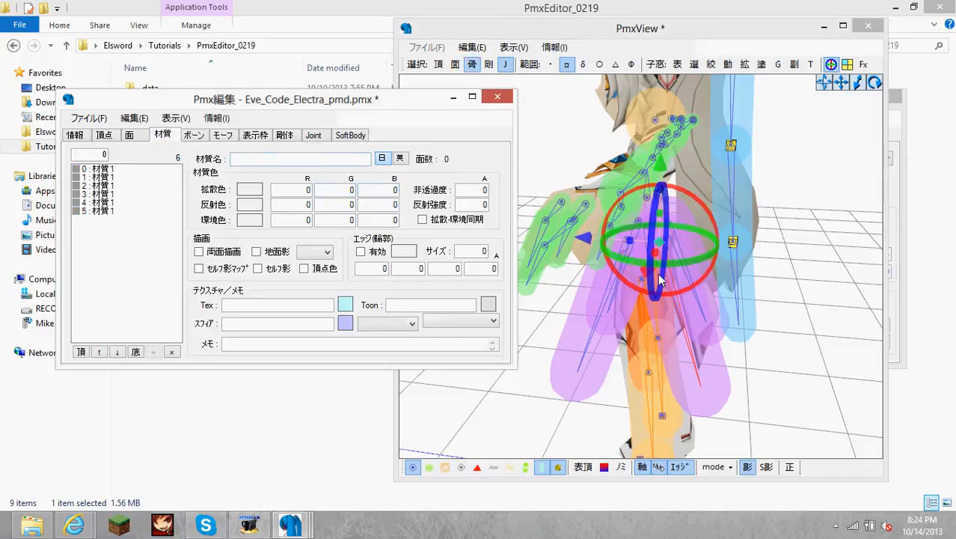
left_click(193, 135)
left_click(725, 320)
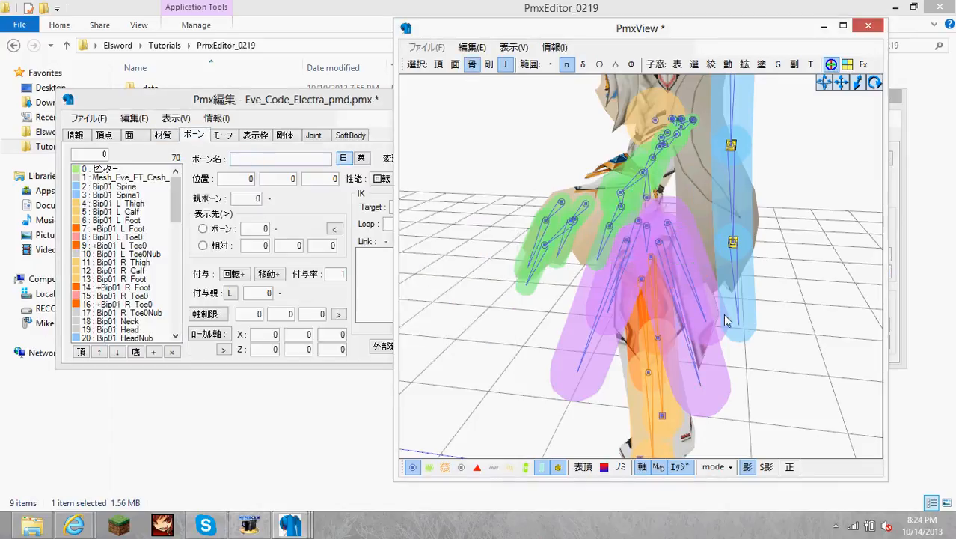
left_click(660, 244)
left_click(671, 229)
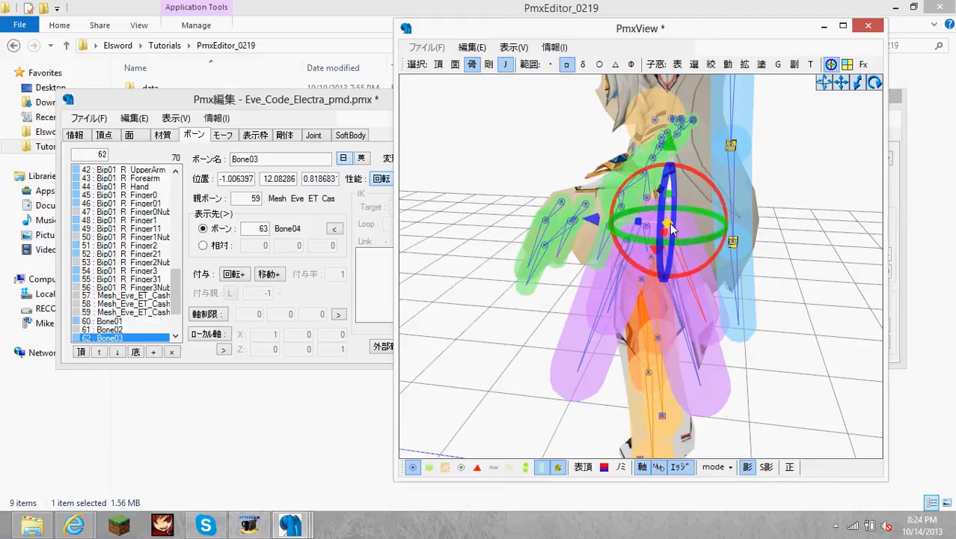
left_click(758, 318)
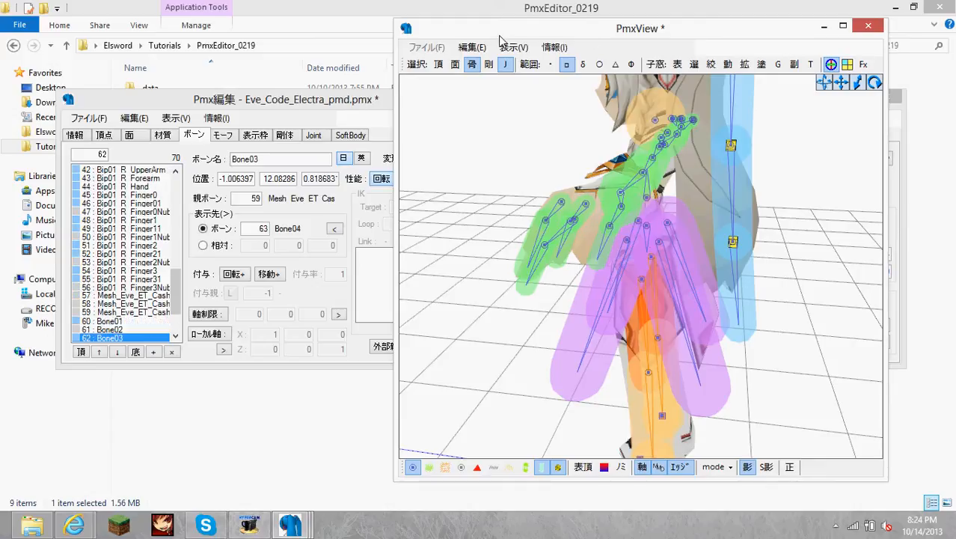
Step: Set the type of the skirt rigid bodies Bone01 and Bone03 to ボーン追従 (bone follow)
left_click(283, 136)
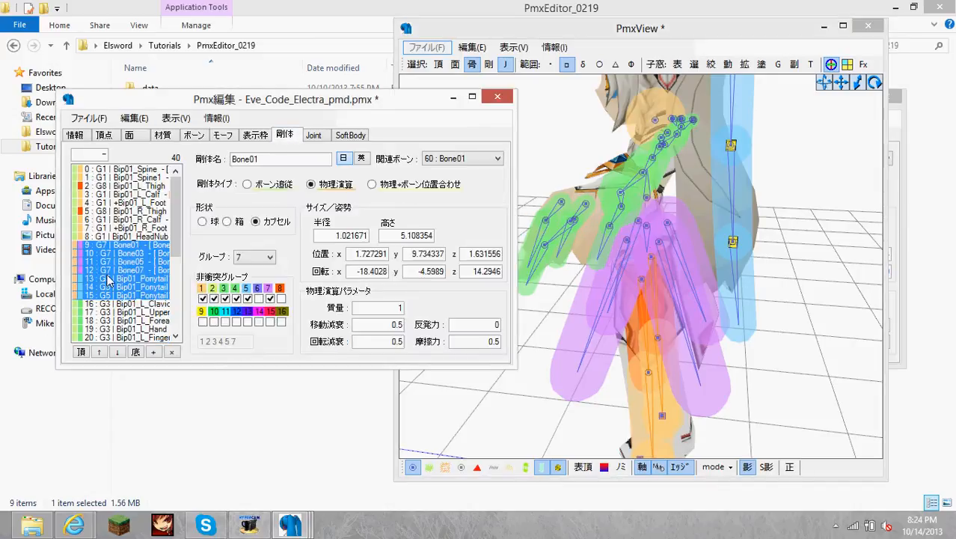
left_click(142, 246)
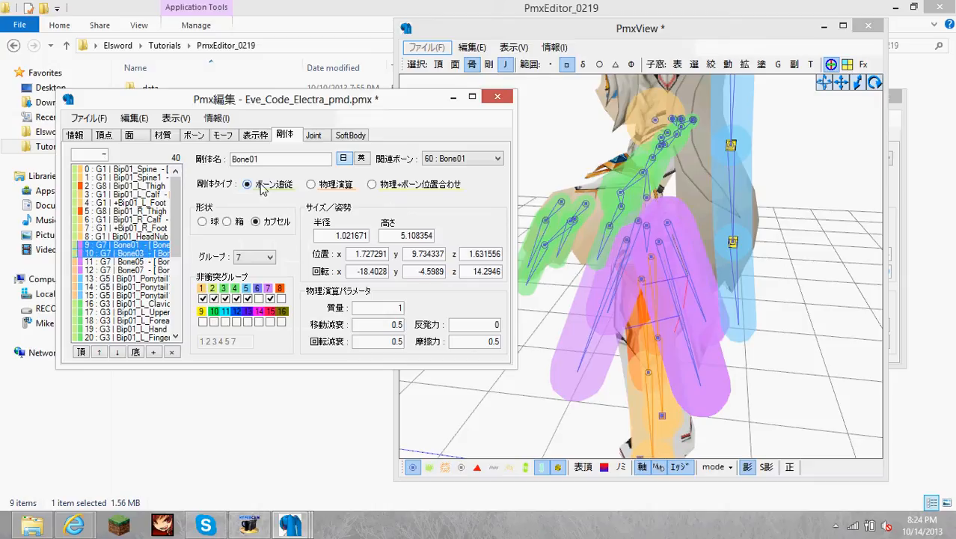
Step: Alternate between the Bone05 and Bone07 rigid bodies to identify which skirt capsules they are on the model
left_click(109, 262)
left_click(108, 270)
left_click(111, 260)
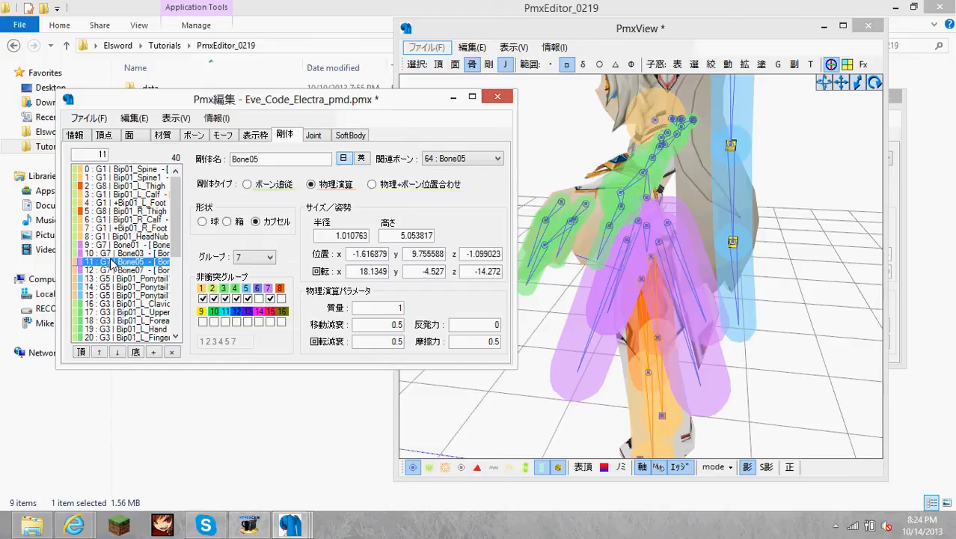
right_click_drag(632, 289, 739, 291)
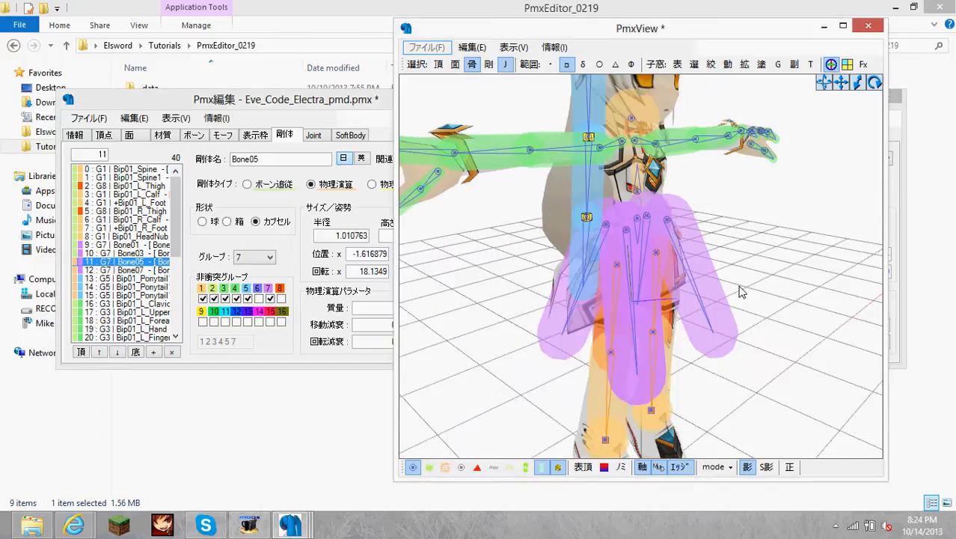
left_click(118, 270)
left_click(121, 262)
left_click(122, 270)
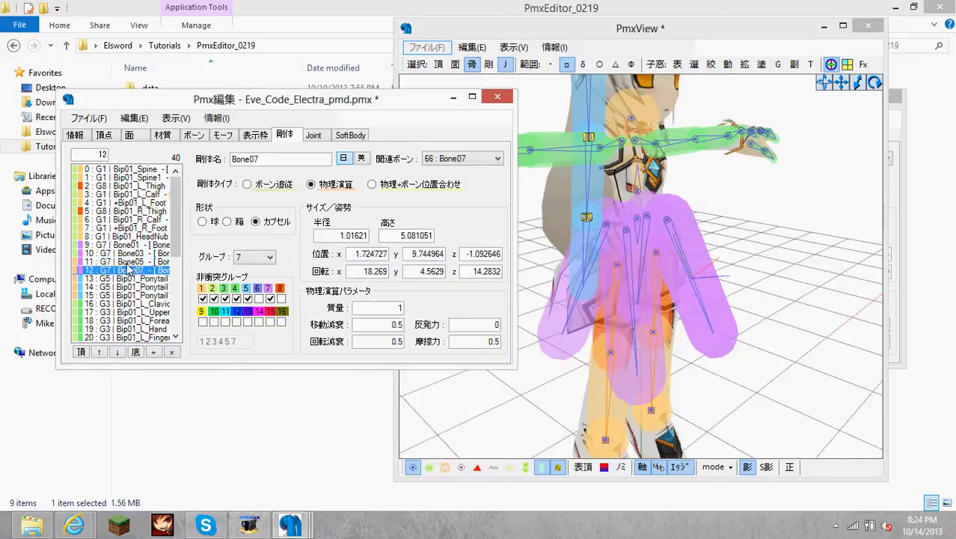
left_click(124, 262)
left_click(126, 270)
left_click(123, 262)
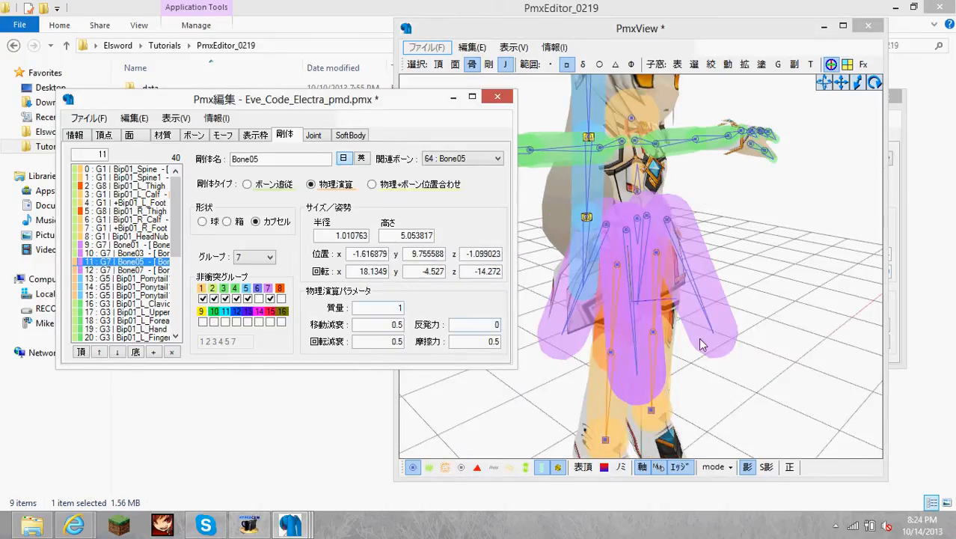
left_click(126, 270)
Step: Compare the Bone05 and Bone07 skirt capsules on the model with their listed size, position and rotation values
mouse_move(616, 266)
right_mouse_down()
mouse_move(590, 261)
mouse_move(632, 268)
right_mouse_up()
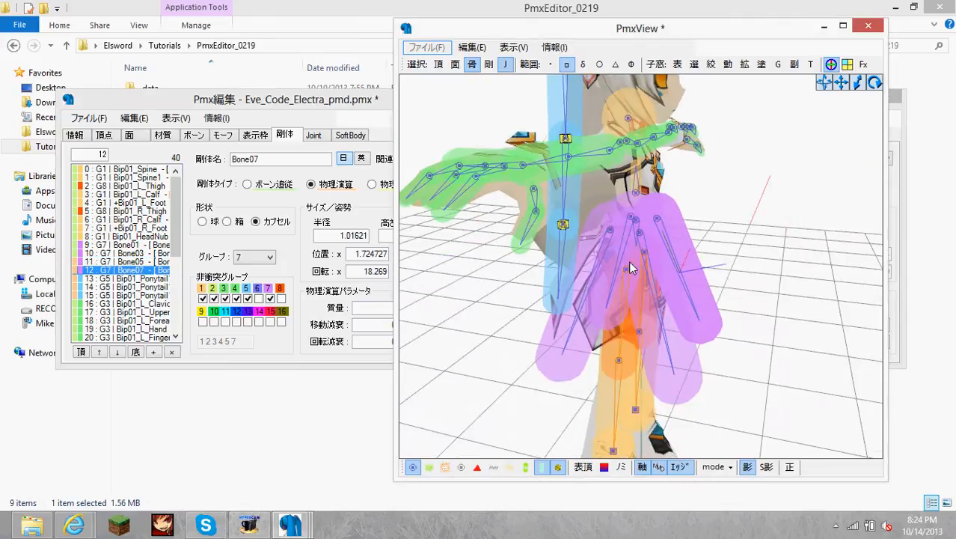
left_click(167, 261)
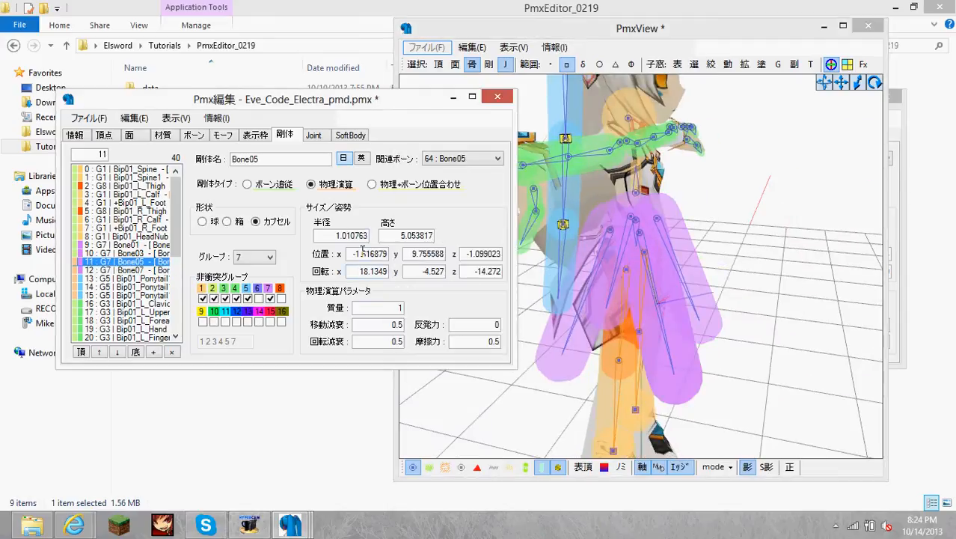
left_click(129, 270)
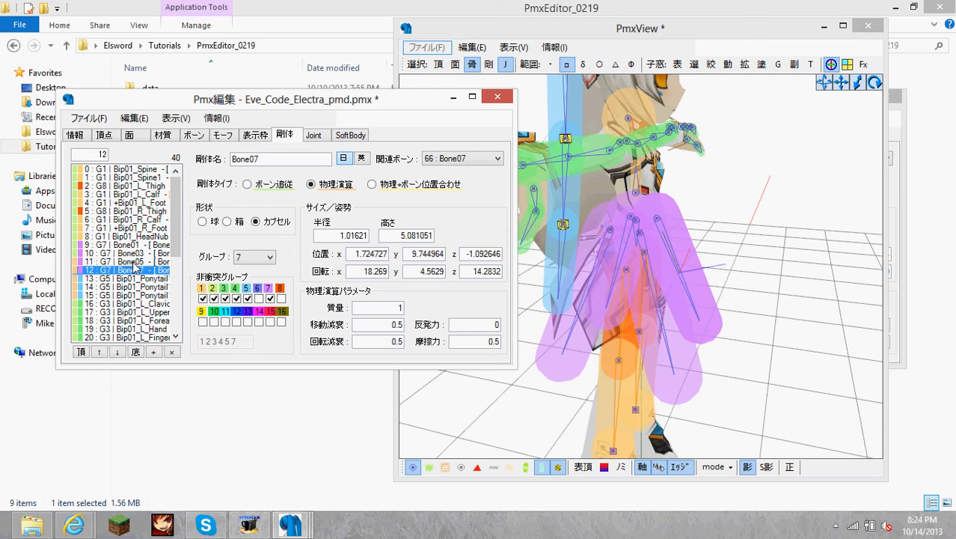
left_click(137, 263)
mouse_move(651, 246)
right_mouse_down()
mouse_move(773, 241)
mouse_move(662, 241)
mouse_move(607, 265)
mouse_move(650, 263)
right_mouse_up()
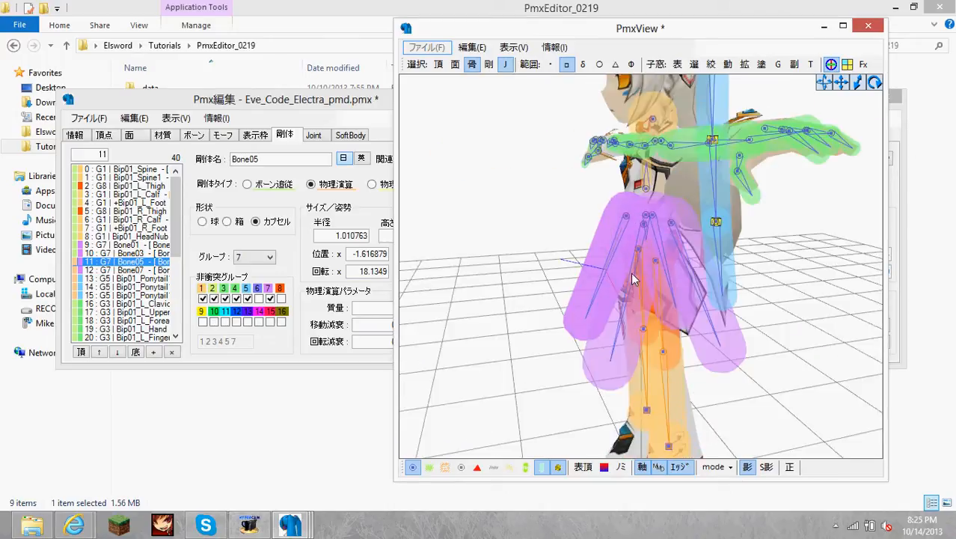
left_click(380, 150)
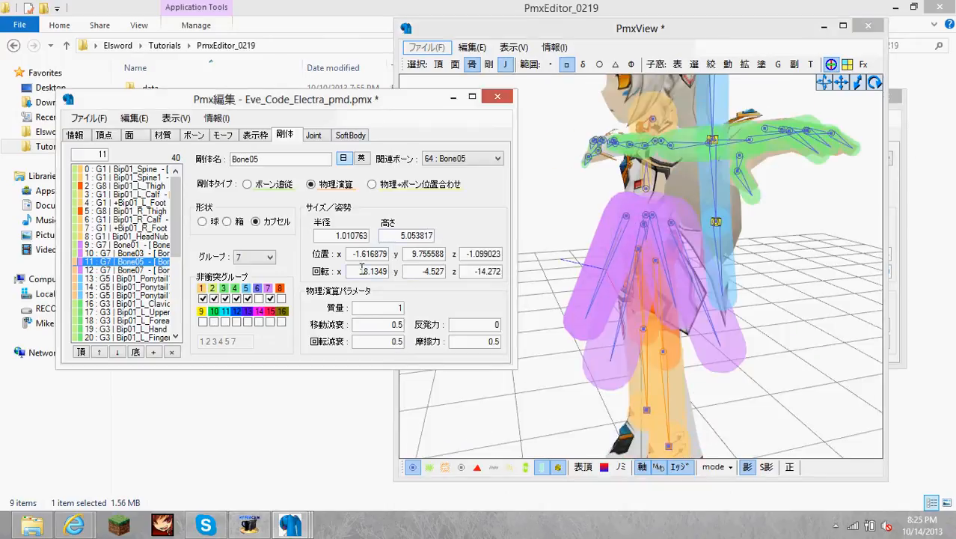
Step: Set the rotation of the Bone05 and Bone07 rigid bodies to 0 on x, y and z
left_click_drag(144, 265, 138, 271)
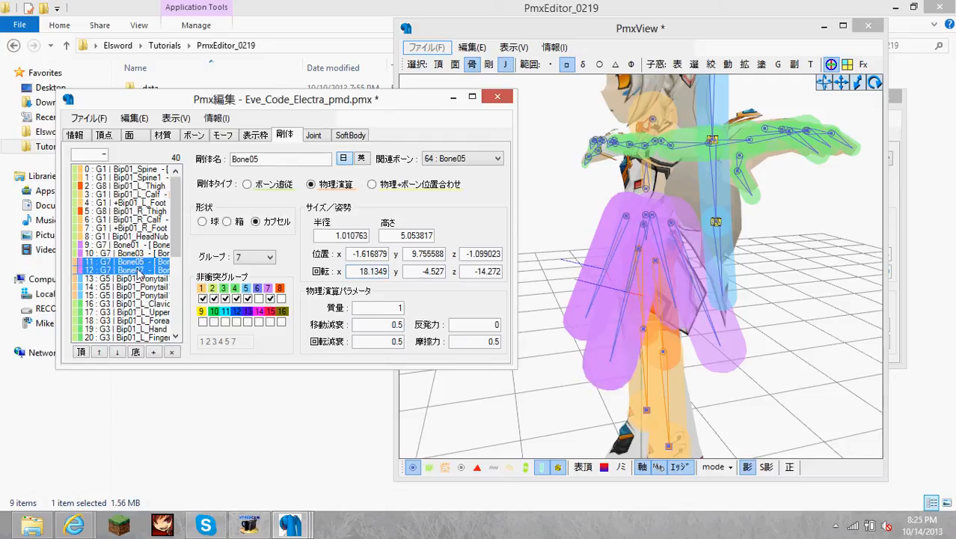
left_click(416, 272)
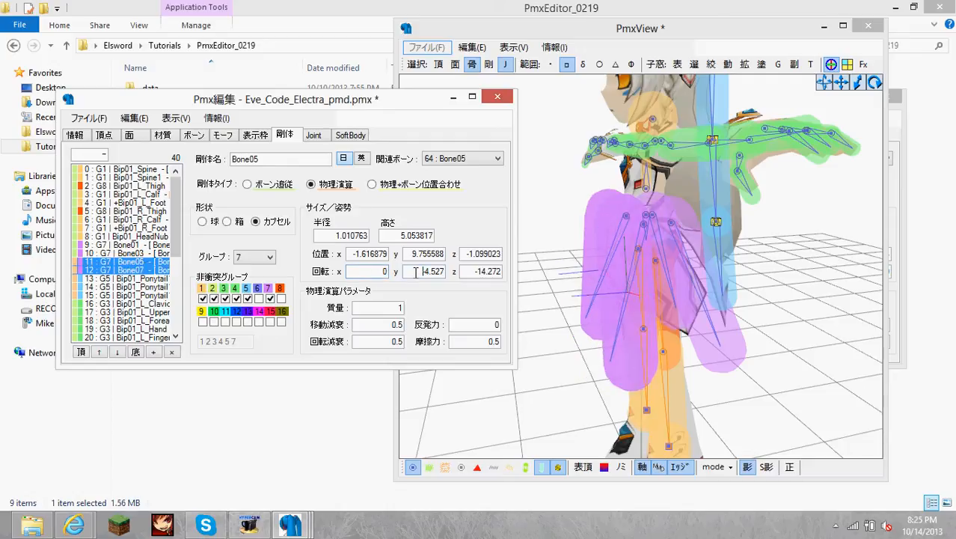
left_click(563, 267)
right_click_drag(585, 267, 660, 278)
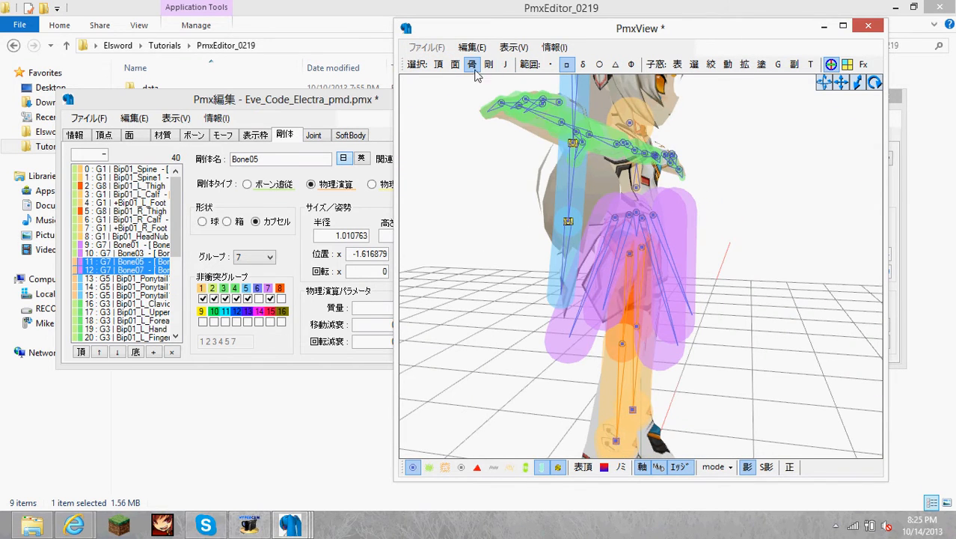
Step: Select the Bone05 and Bone07 rigid bodies on the model and set their radius to .75
right_click_drag(722, 204, 699, 271)
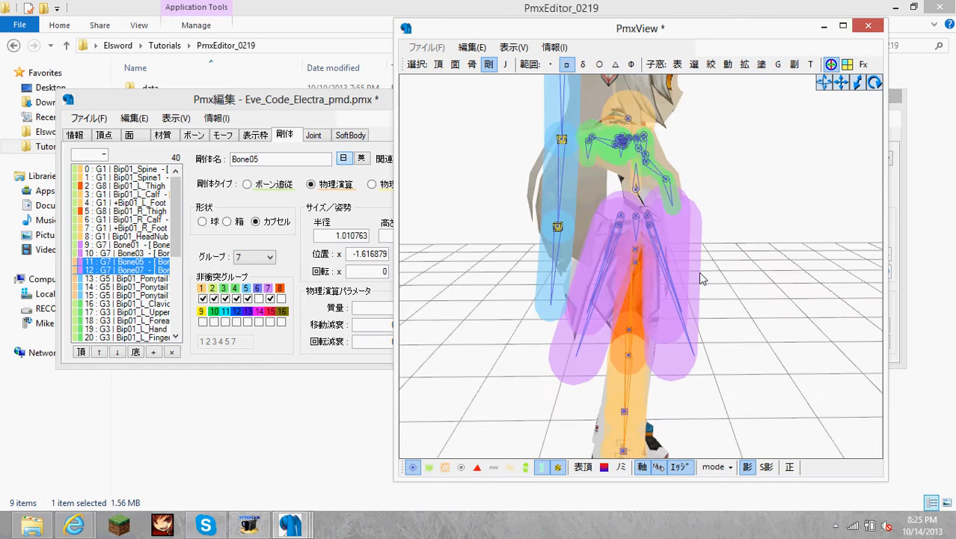
left_click(684, 259)
right_click_drag(740, 227, 686, 240)
right_click_drag(632, 320, 576, 320)
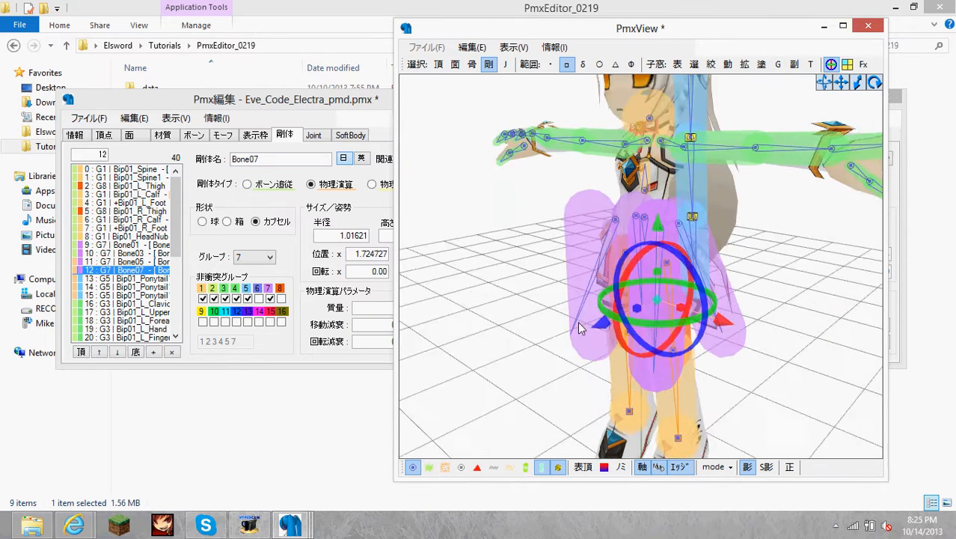
left_click(576, 269, "shift")
right_click_drag(681, 287, 733, 276)
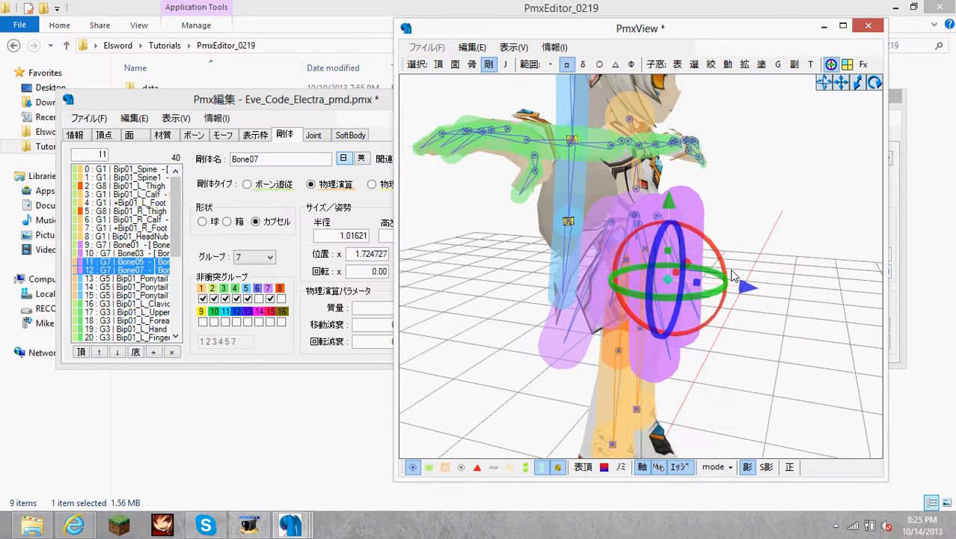
left_click(348, 95)
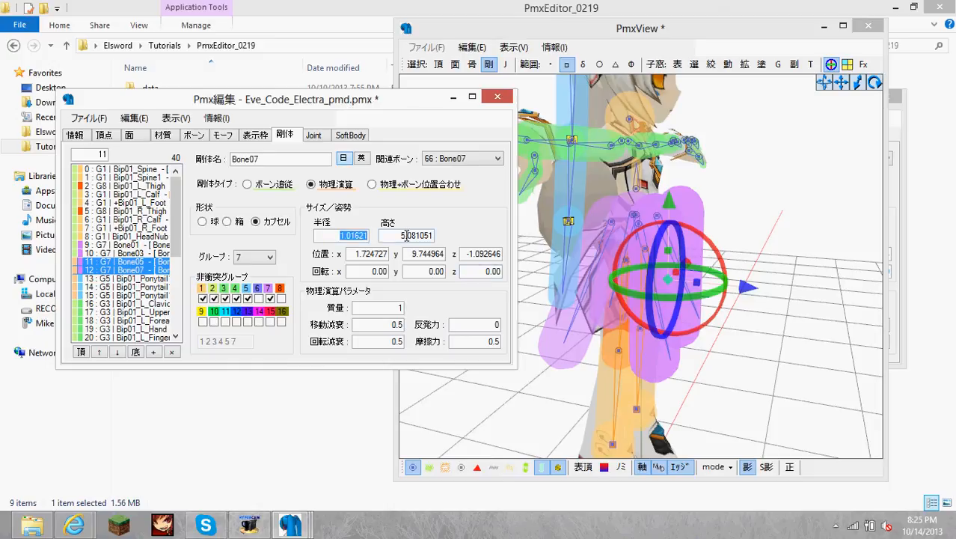
type(".75")
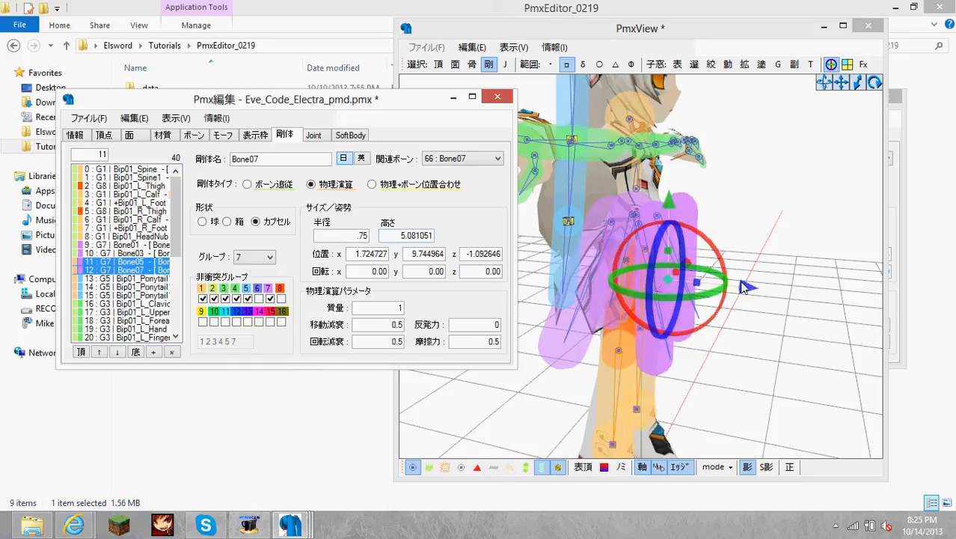
right_click_drag(744, 287, 731, 218)
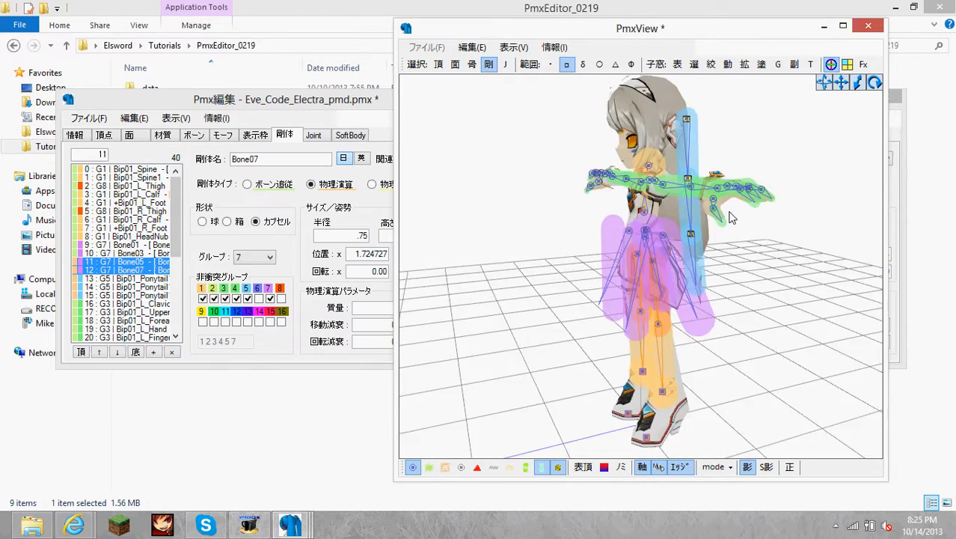
Step: Select the front skirt bones and generate base rigid bodies with connecting joints for them (基礎剛体/連結Jointの作成)
scroll(722, 217, "up", 5)
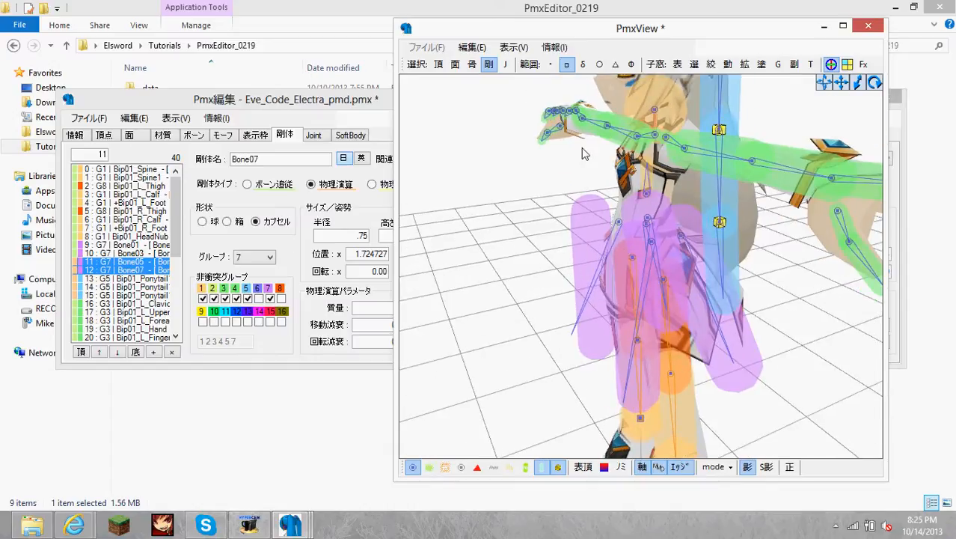
right_click_drag(659, 252, 650, 257)
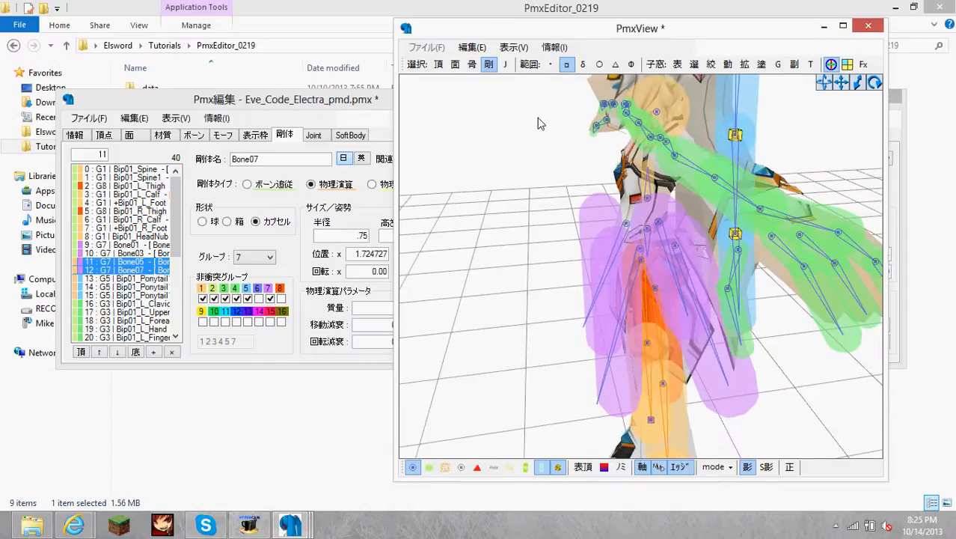
left_click(630, 231)
left_click(630, 231)
left_click(630, 231)
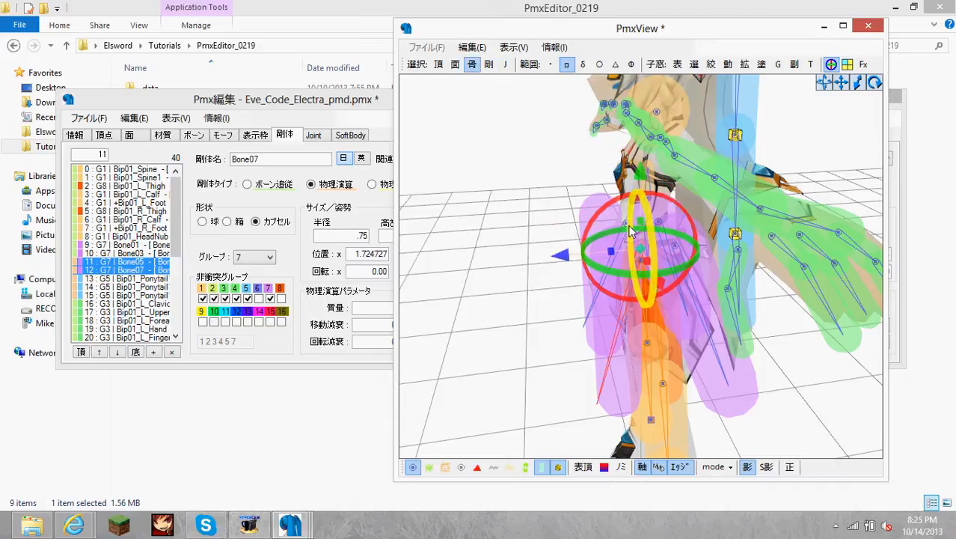
left_click(472, 47)
mouse_move(523, 222)
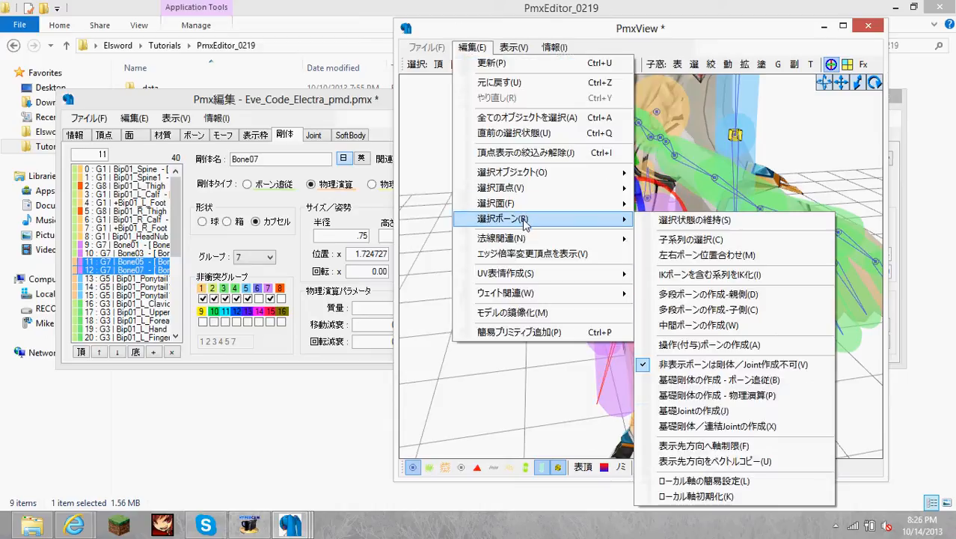
left_click(711, 426)
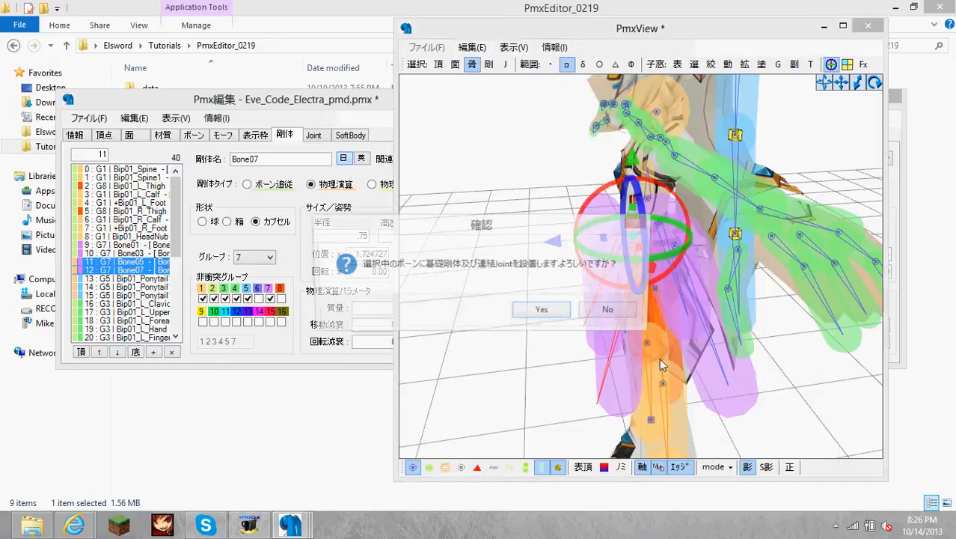
left_click(546, 311)
right_click_drag(550, 310, 573, 277)
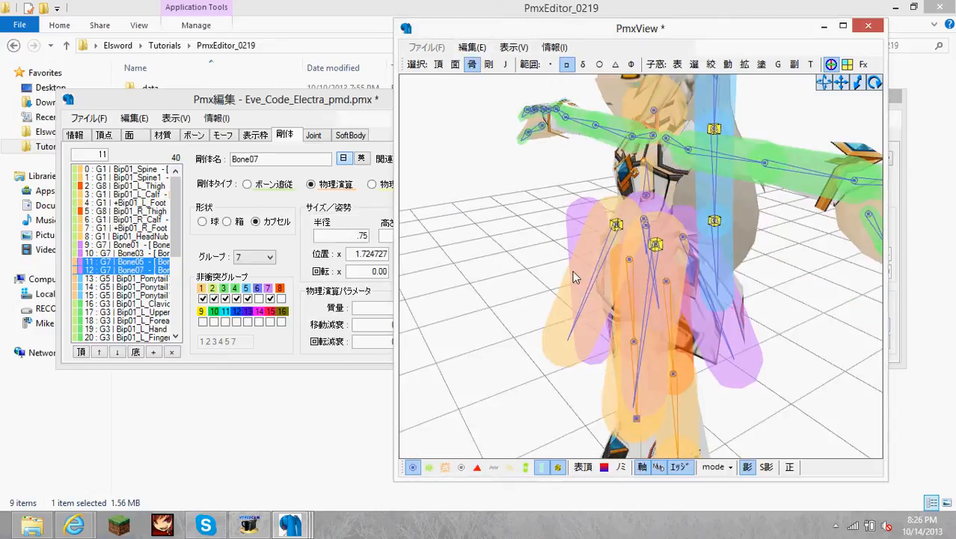
Step: Delete the two newly generated rigid bodies on the front skirt bones from the rigid body list, keeping their joints
left_click_drag(181, 226, 175, 329)
left_click(169, 330)
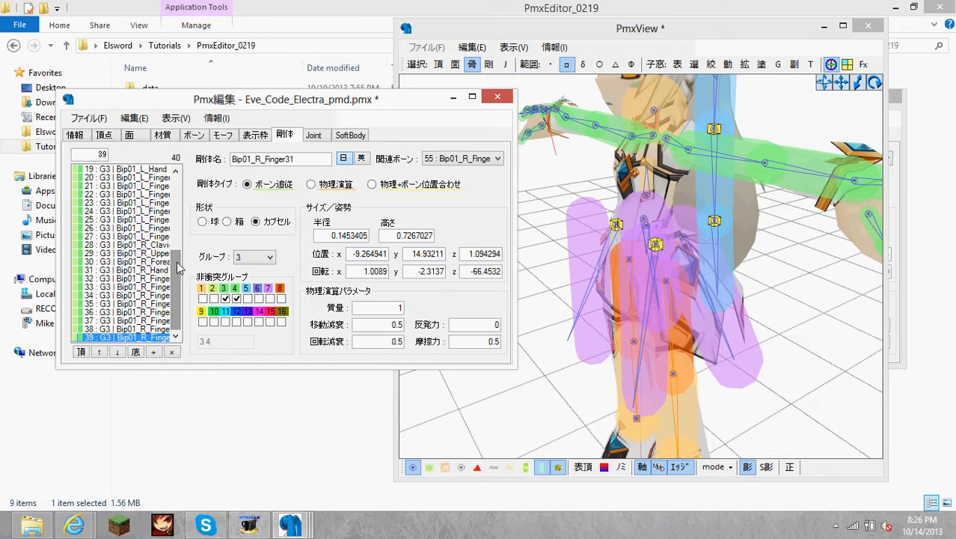
left_click_drag(174, 271, 174, 196)
left_click(133, 171)
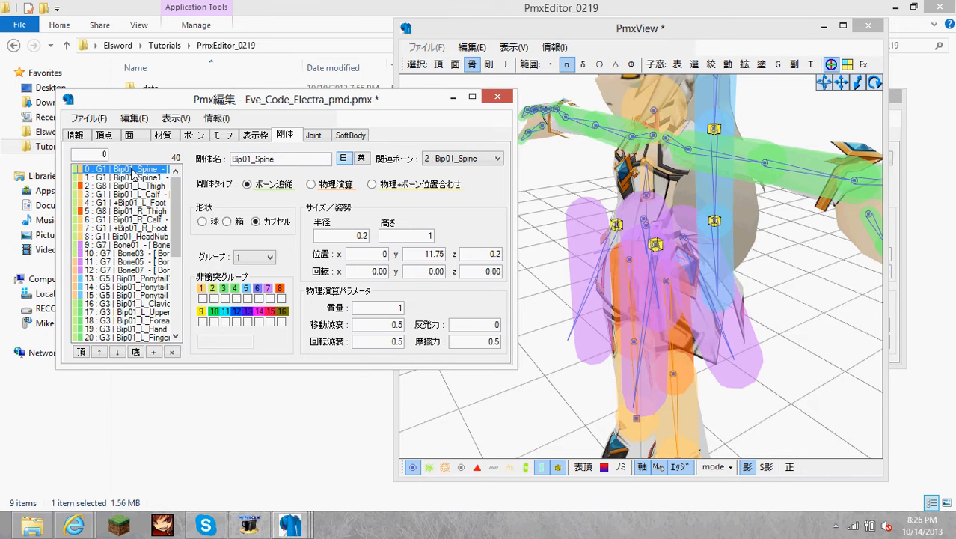
Step: Select the three ponytail rigid bodies on the model and move them along the z axis closer to the head
left_click(646, 213)
right_click_drag(555, 160, 715, 178)
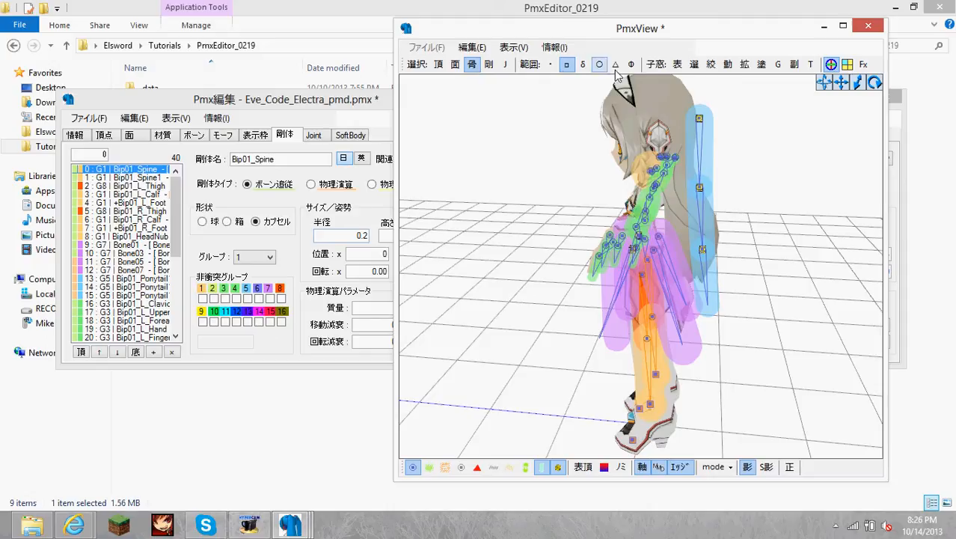
left_click(705, 157)
left_click(712, 231, "ctrl")
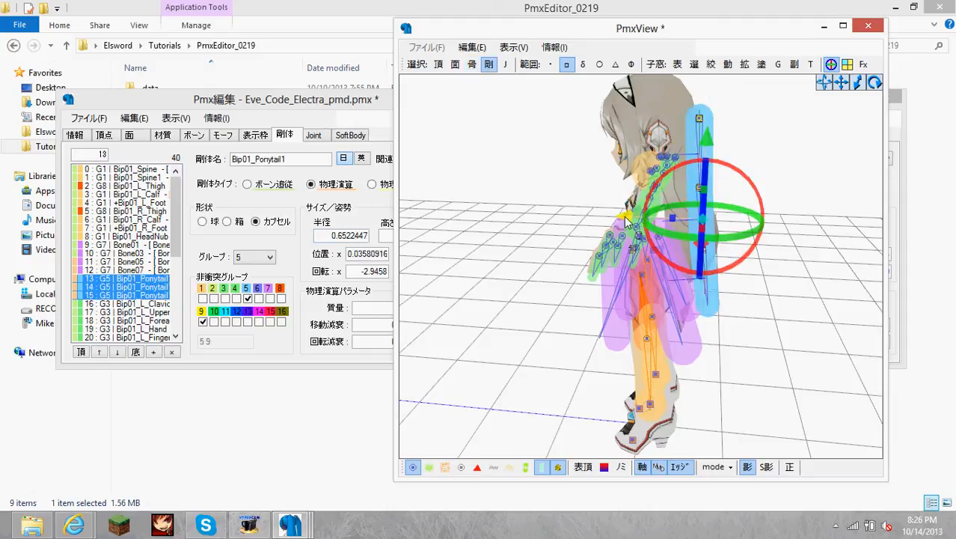
left_click_drag(625, 221, 614, 220)
right_click_drag(785, 223, 787, 222)
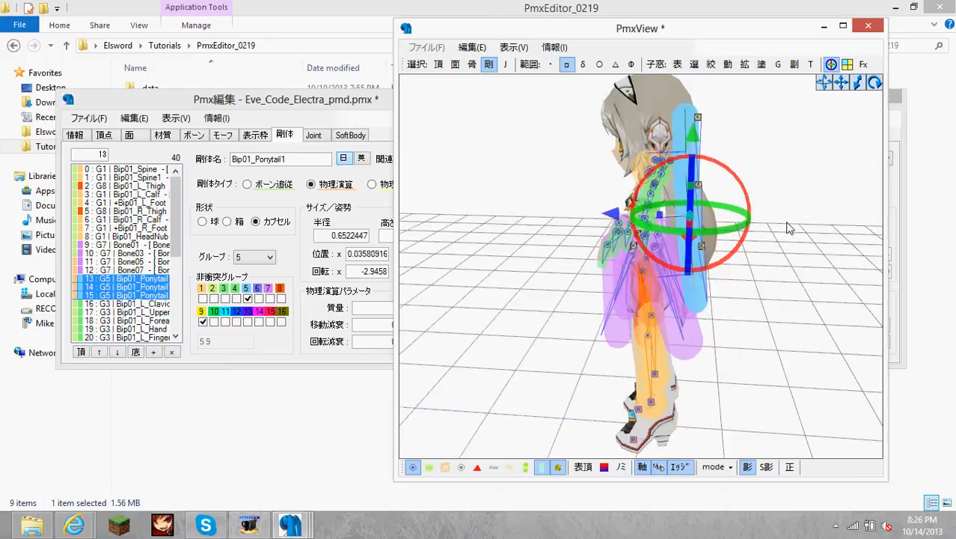
Step: Set the ponytail rigid bodies' rotation to 0 on all axes and their radius to 1
left_click(341, 106)
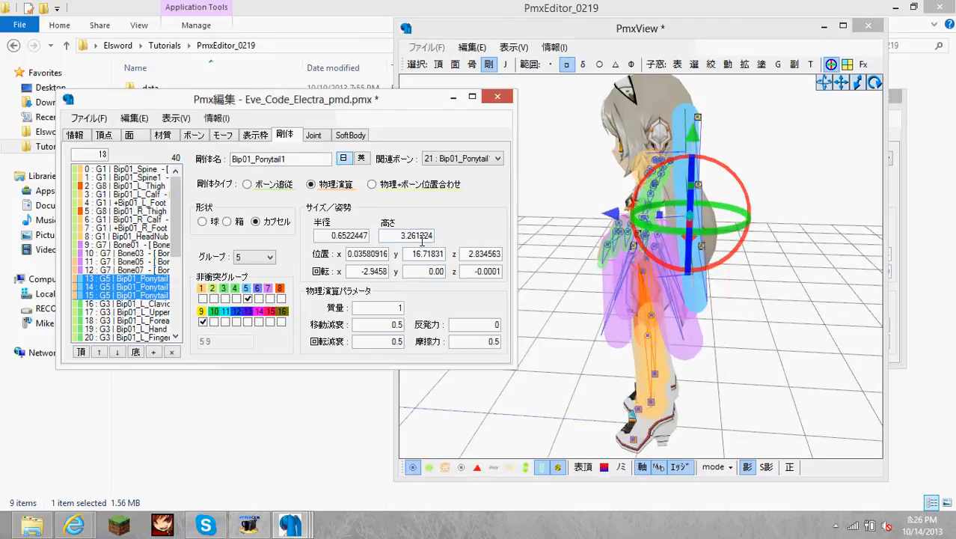
double_click(358, 270)
type("0")
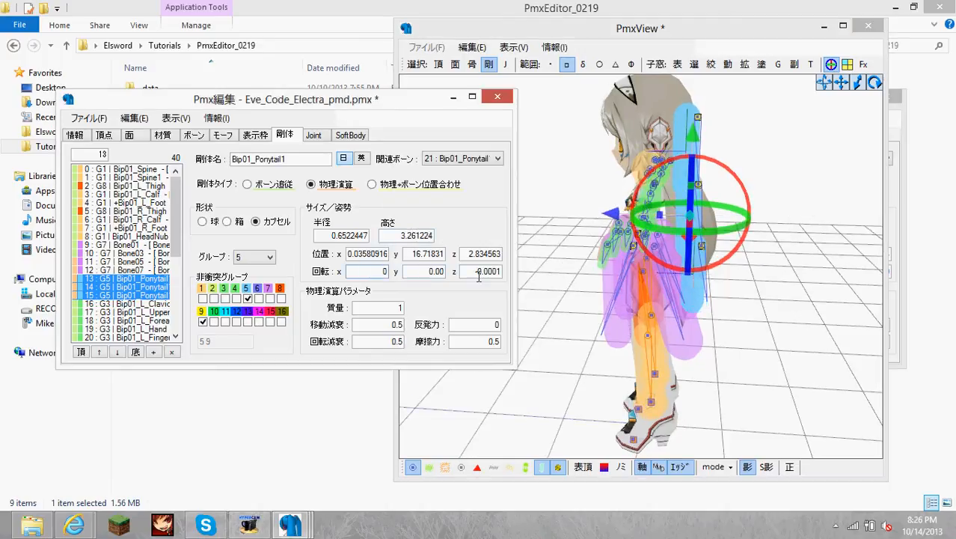
double_click(332, 235)
type("1")
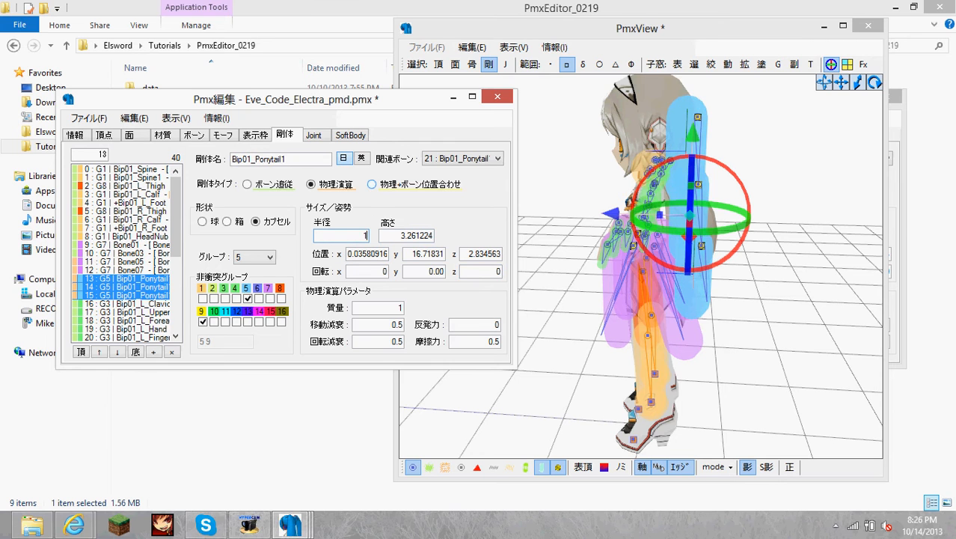
Step: Try moving the Bip01_HeadNub rigid body up from the neck into the head
right_click_drag(694, 288, 670, 175)
left_click(642, 171)
left_click(642, 168)
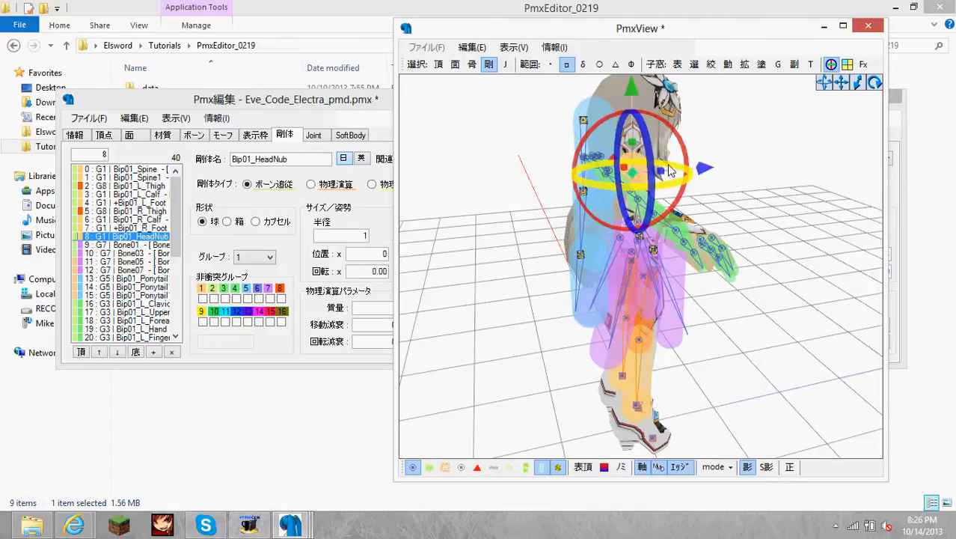
key("ctrl+x")
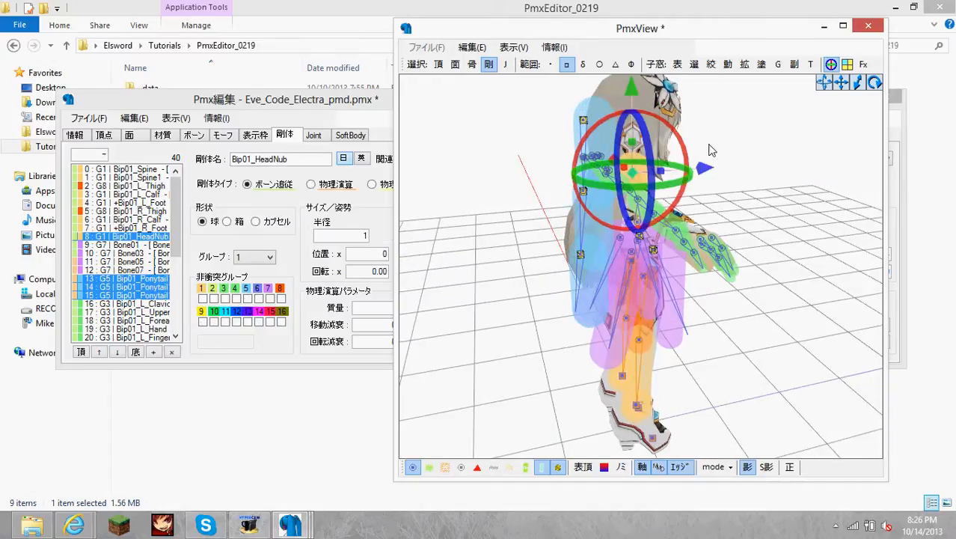
left_click(632, 115)
left_click_drag(634, 95, 634, 36)
right_click_drag(719, 152, 715, 181)
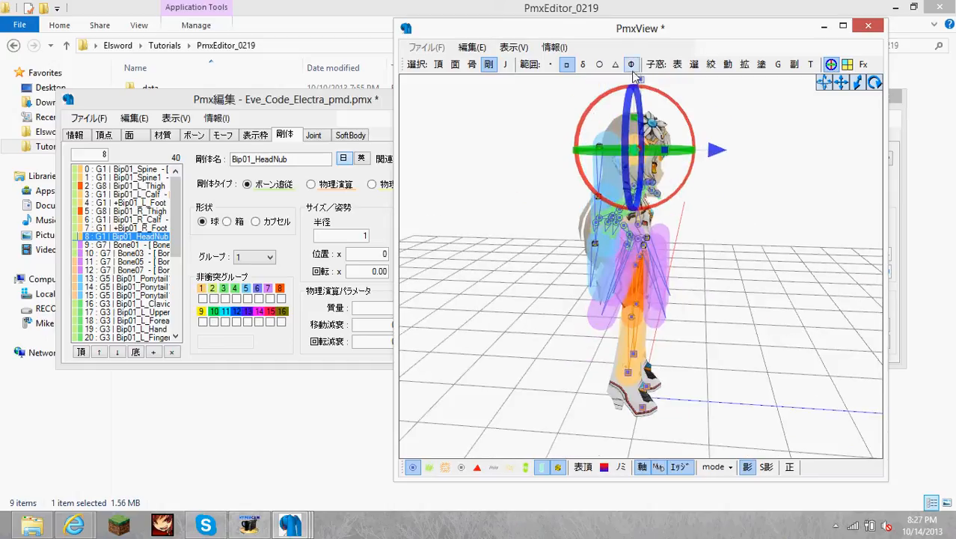
Step: Try enlarging the Bip01_HeadNub sphere to a radius of 2 and raising it further
scroll(635, 79, "down", 2)
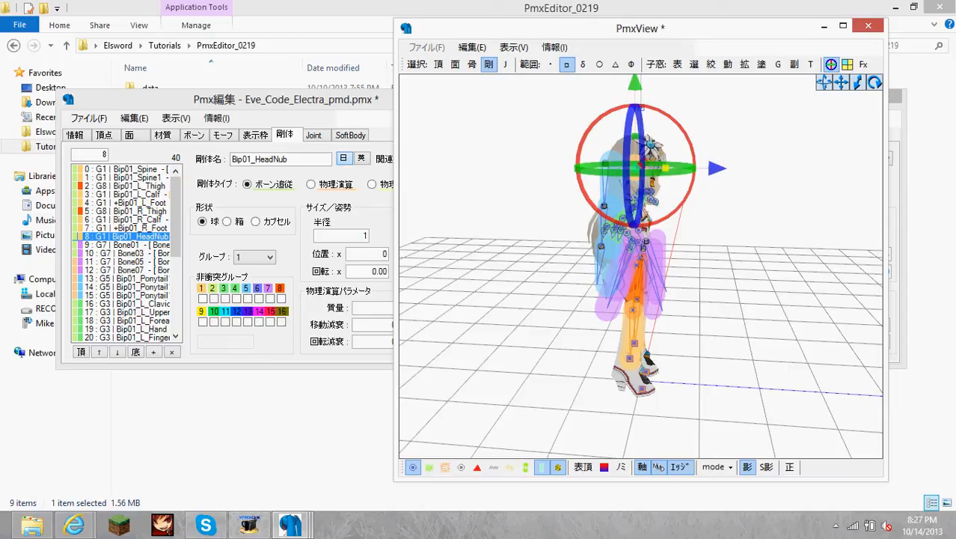
left_click(363, 110)
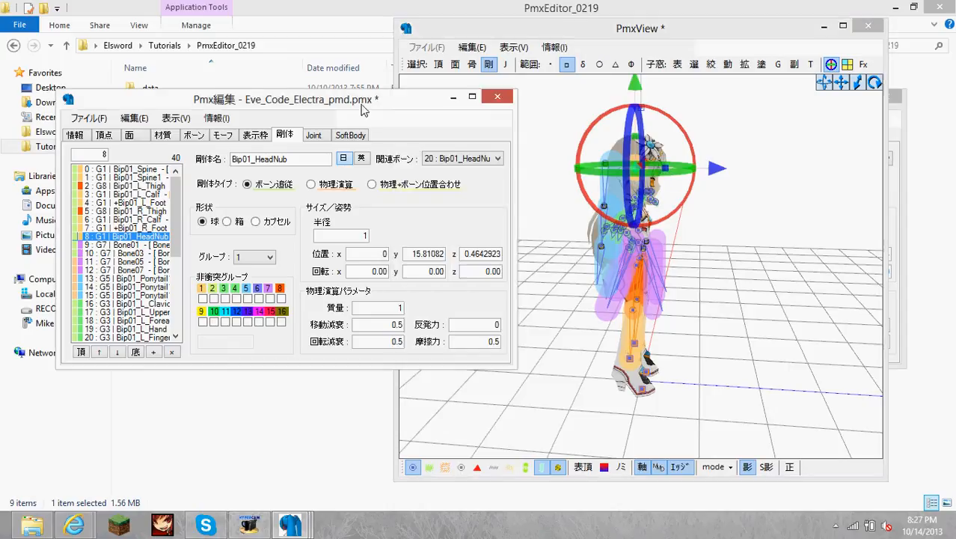
left_click(363, 252)
type("2")
left_click_drag(635, 82, 633, 45)
Step: Undo the changes made to the Bip01_HeadNub rigid body
right_click_drag(789, 249, 722, 193)
scroll(730, 232, "up", 2)
key("ctrl+z")
key("ctrl+z")
Step: Select the ponytail rigid bodies on the model and nudge them slightly backward, away from the head
scroll(710, 198, "up", 3)
left_click(693, 133)
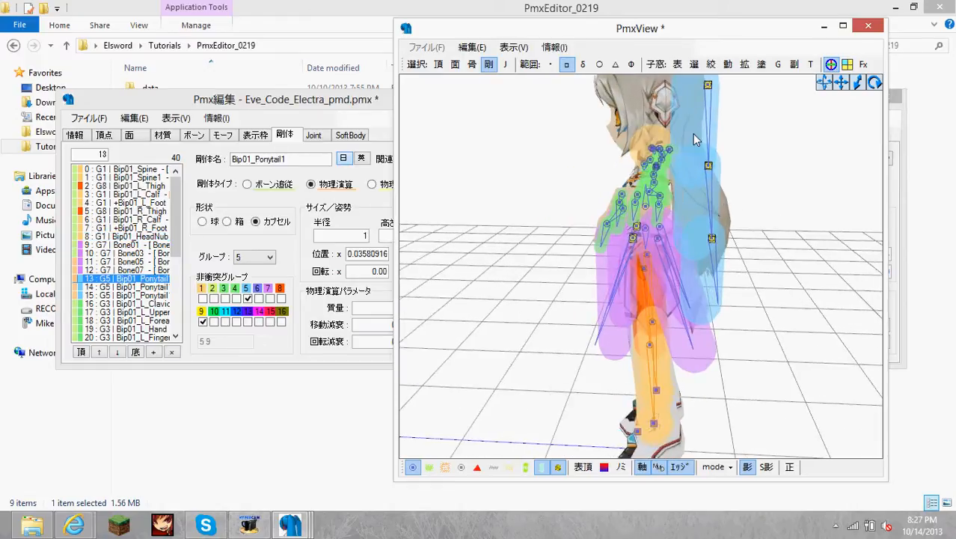
right_click_drag(693, 133, 680, 142)
left_click_drag(600, 151, 604, 151)
left_click(755, 195)
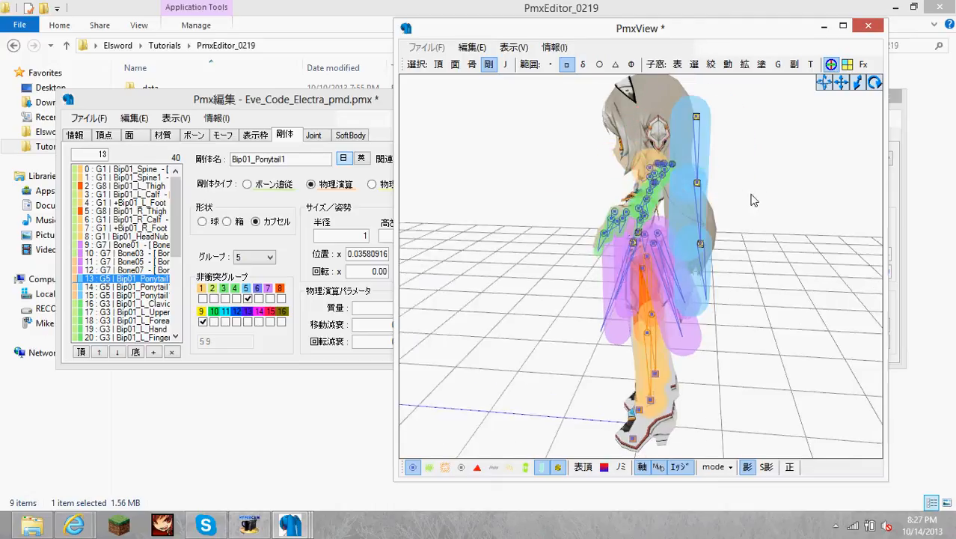
mouse_move(755, 193)
right_mouse_down()
mouse_move(725, 190)
mouse_move(745, 197)
right_mouse_up()
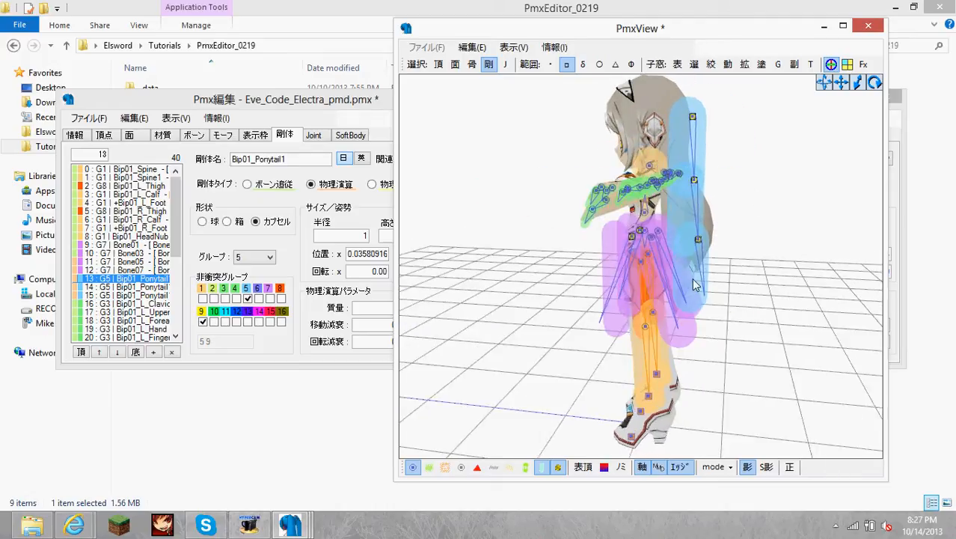
left_click(693, 278)
right_click_drag(695, 277, 788, 267)
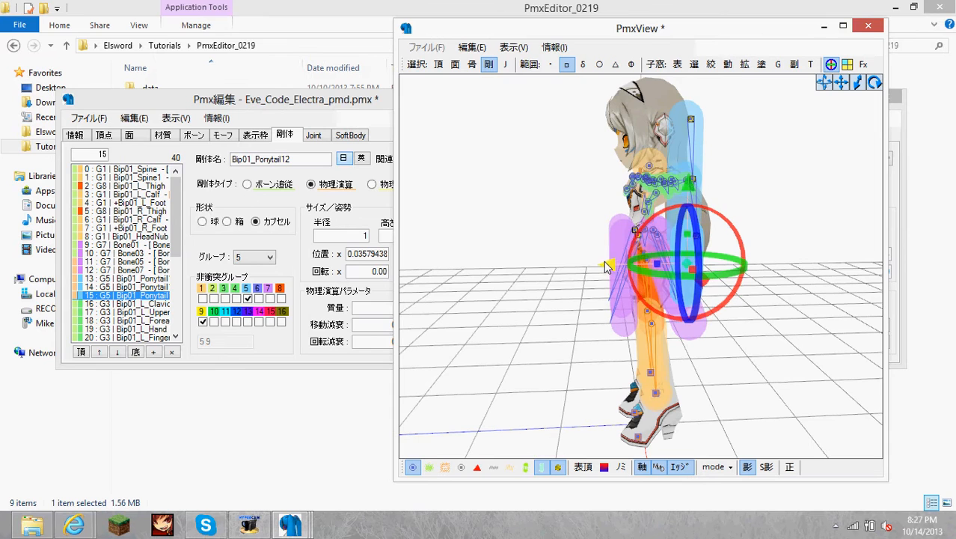
Step: Select the Bip01_Spine and Bip01_Spine1 rigid bodies and set their capsule radius to 1
right_click_drag(795, 286, 624, 235)
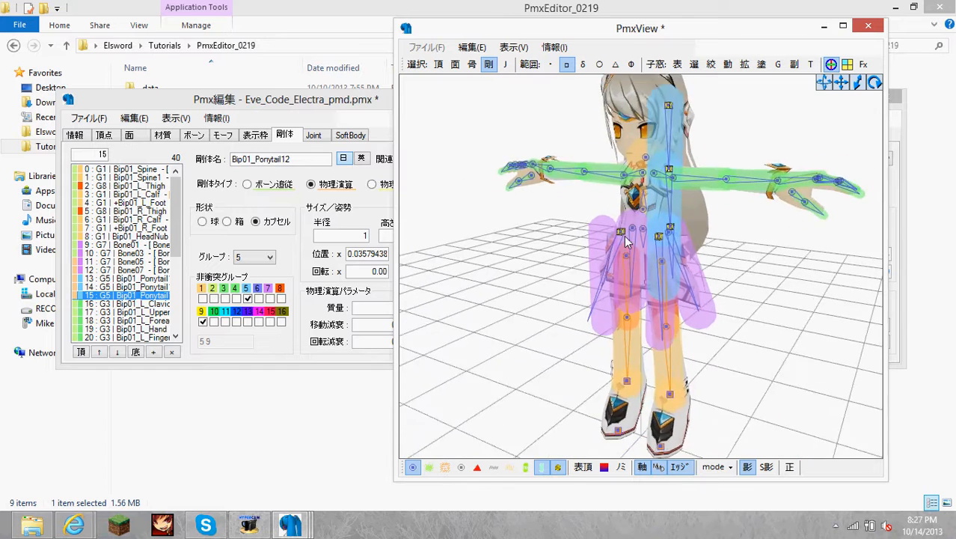
scroll(658, 201, "up", 5)
right_click_drag(674, 192, 641, 175)
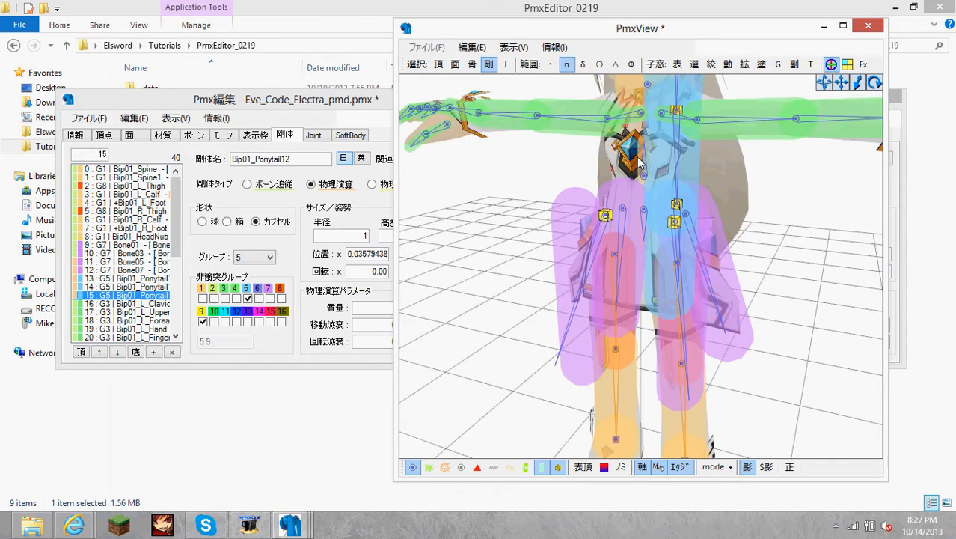
left_click(640, 163)
scroll(645, 172, "up", 6)
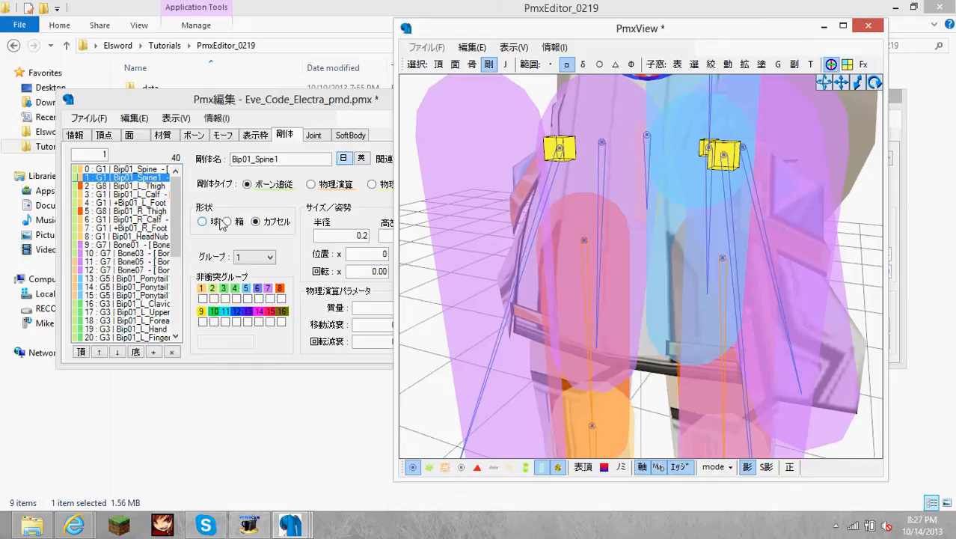
scroll(358, 216, "down", 5)
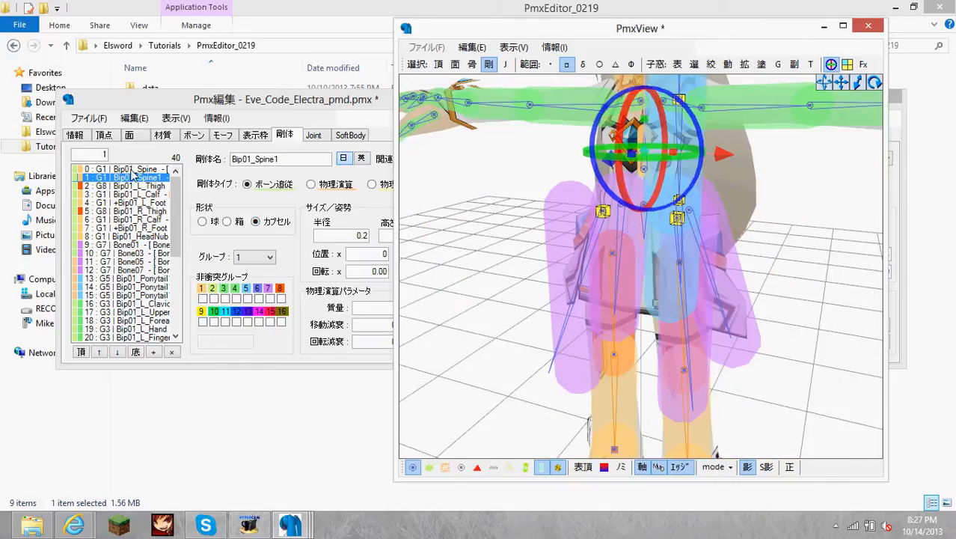
left_click(133, 169, "shift")
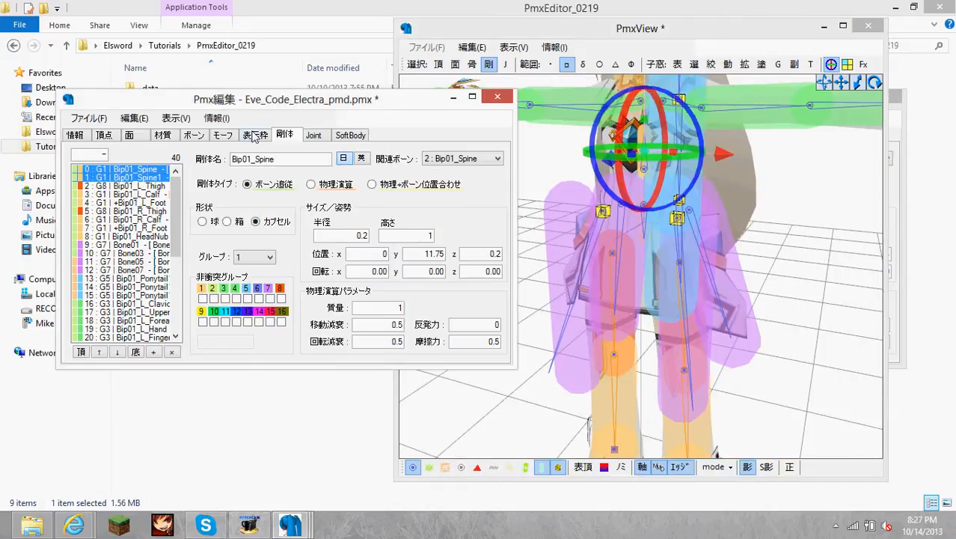
type("1")
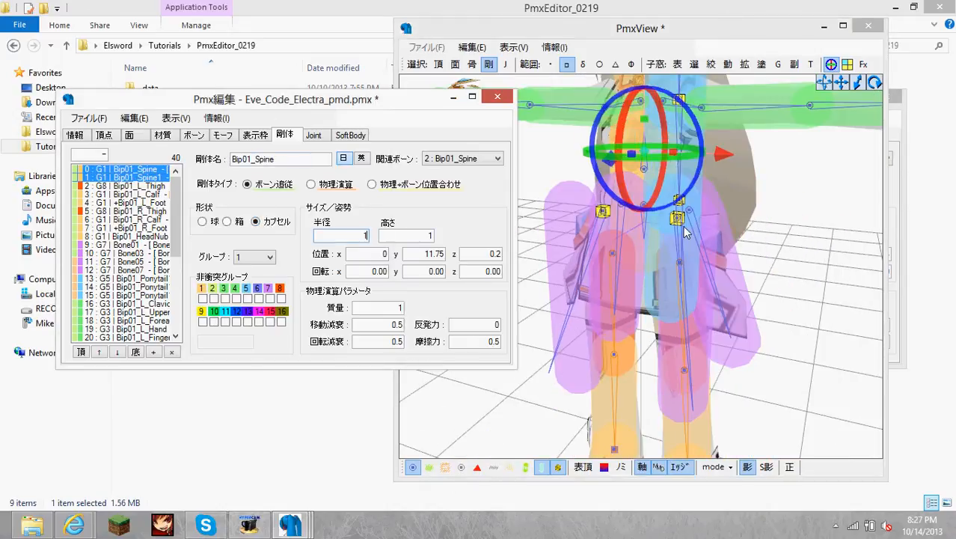
right_click_drag(599, 225, 852, 276)
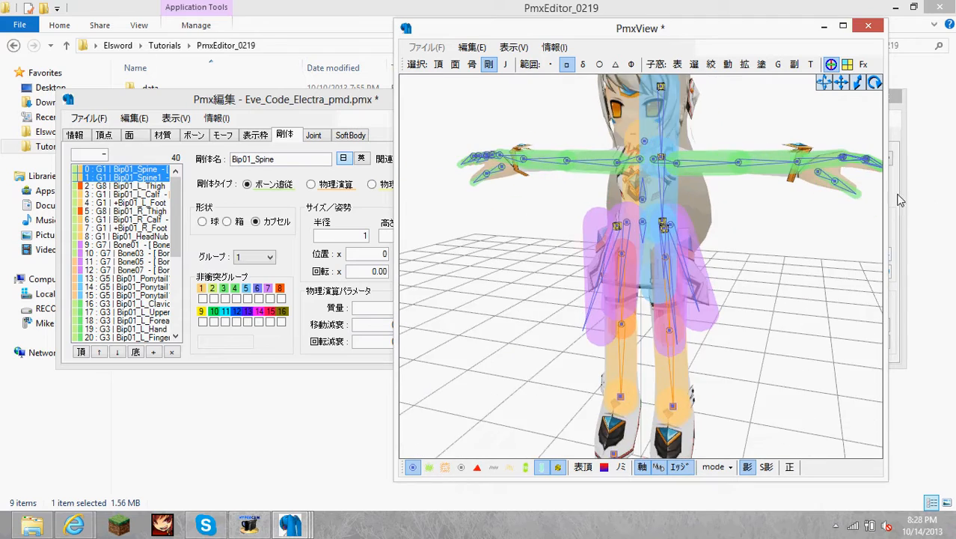
Step: Bring up the Code_Electra.pmx reference model and compare its lower_body and upper_body rigid body settings with Bip01_Spine and Bip01_Spine1
mouse_move(299, 527)
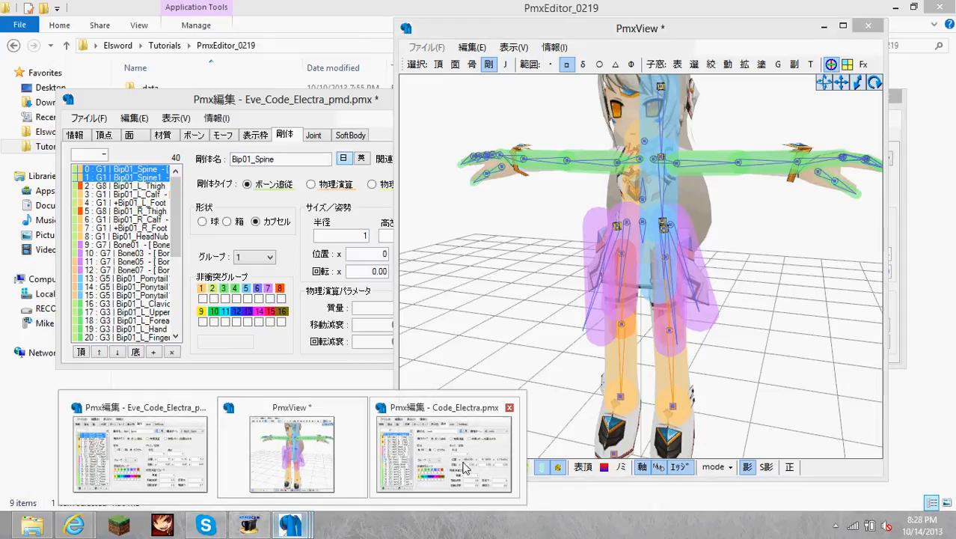
left_click(422, 461)
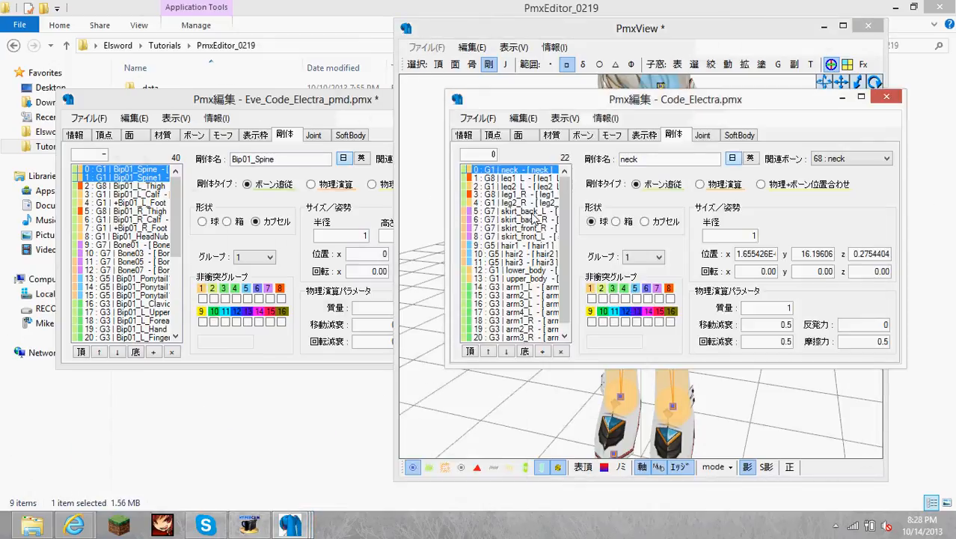
left_click(522, 270)
left_click(522, 279, "shift")
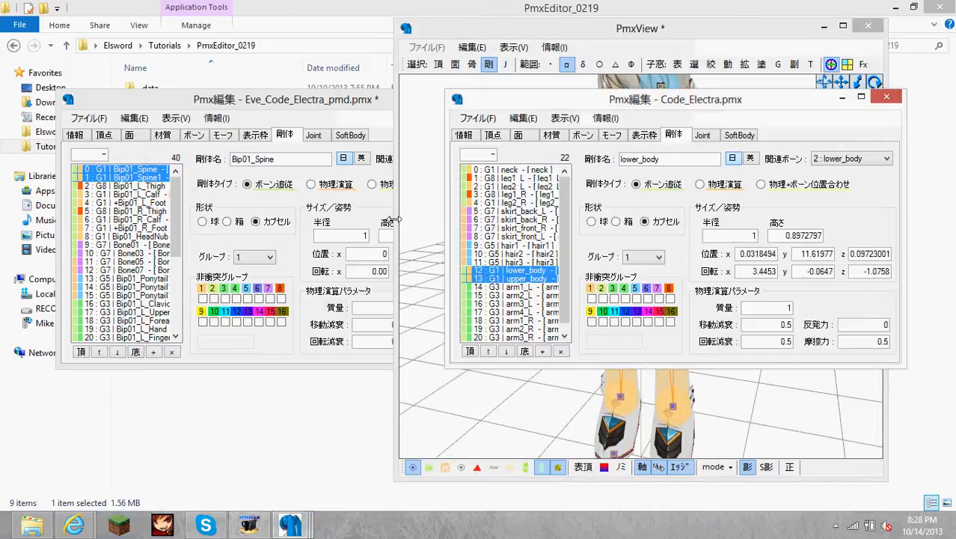
left_click(354, 110)
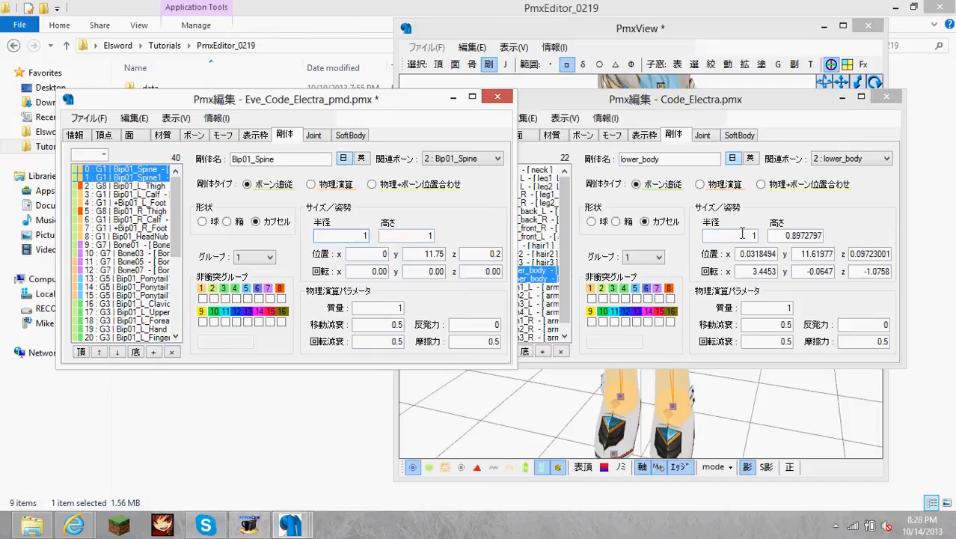
left_click(150, 169)
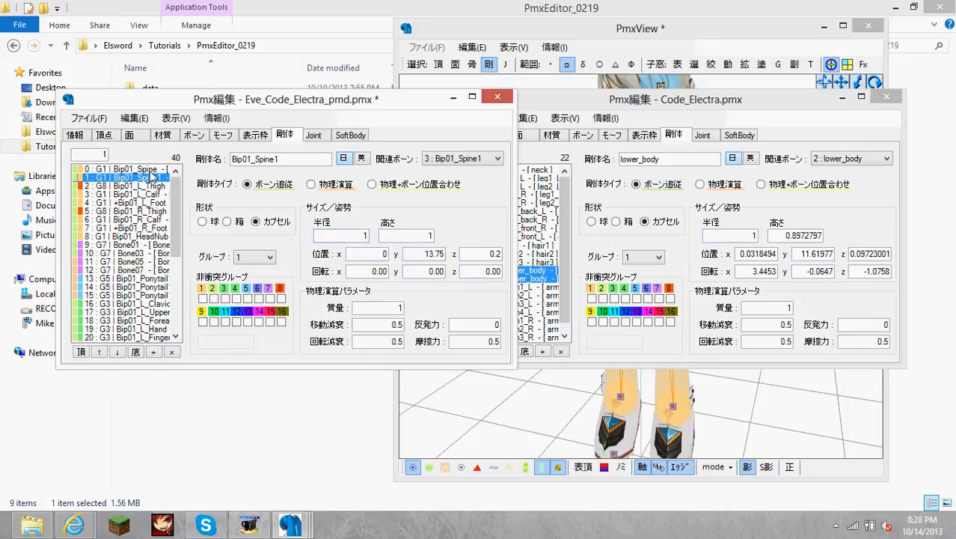
left_click(532, 262)
left_click(534, 270)
left_click(534, 278)
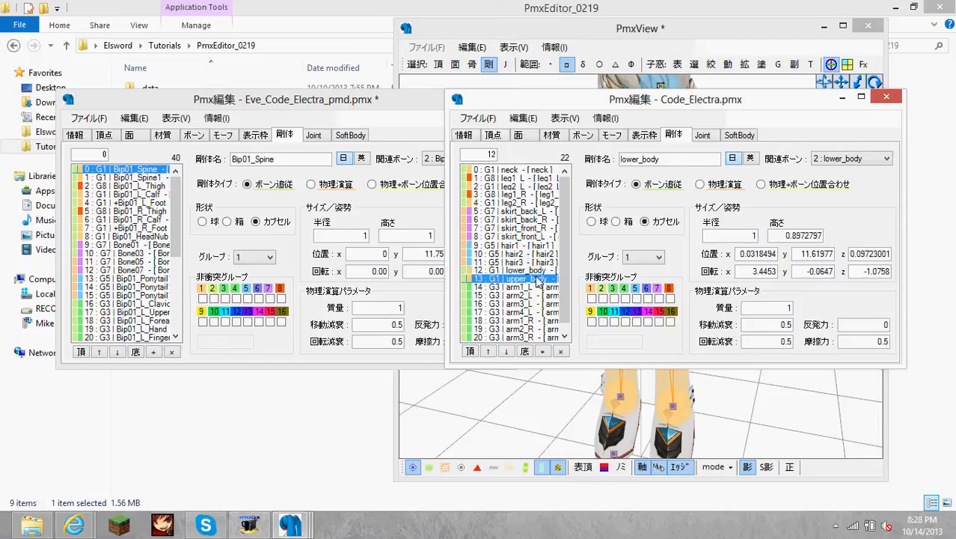
left_click(534, 271)
left_click(534, 279)
left_click(534, 270)
left_click(534, 279)
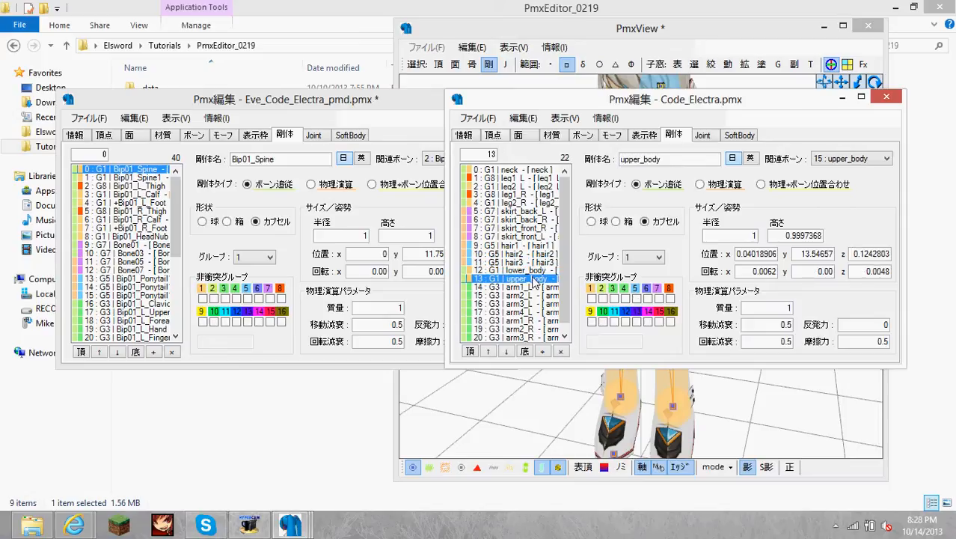
left_click_drag(151, 178, 156, 170)
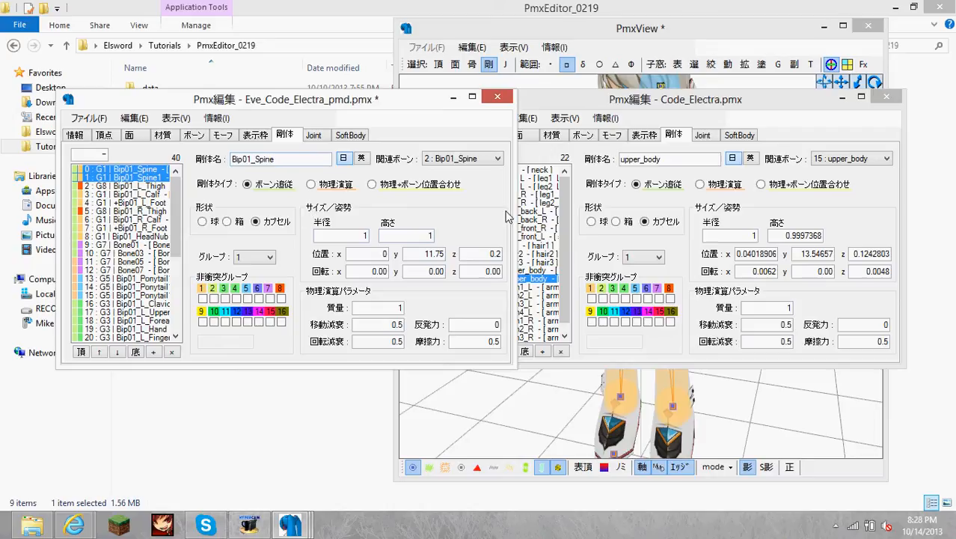
left_click(682, 227)
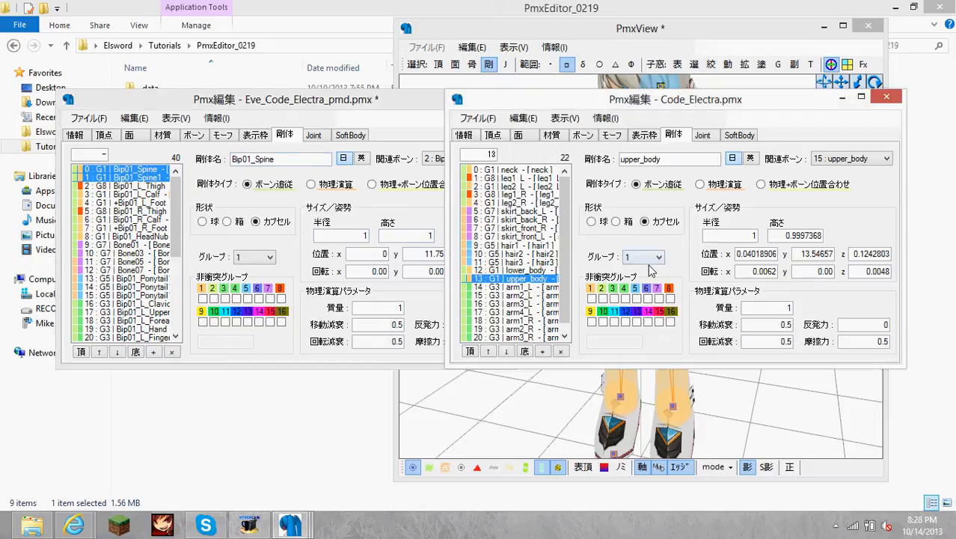
left_click(152, 171)
left_click(564, 238)
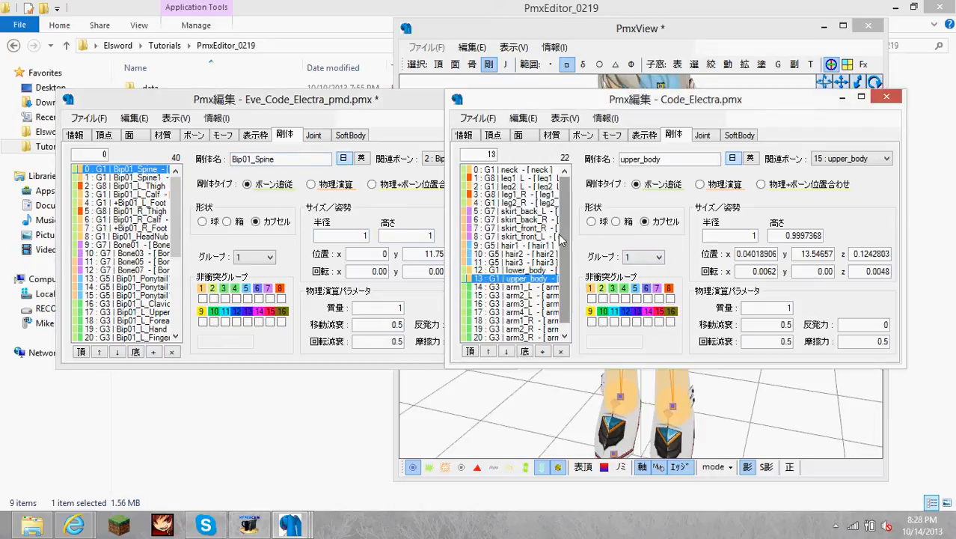
Step: Compare the reference model's neck and skirt rigid bodies with the Bip01_HeadNub and Bone01 to Bone07 bodies
left_click(497, 211)
left_click_drag(486, 234, 500, 175)
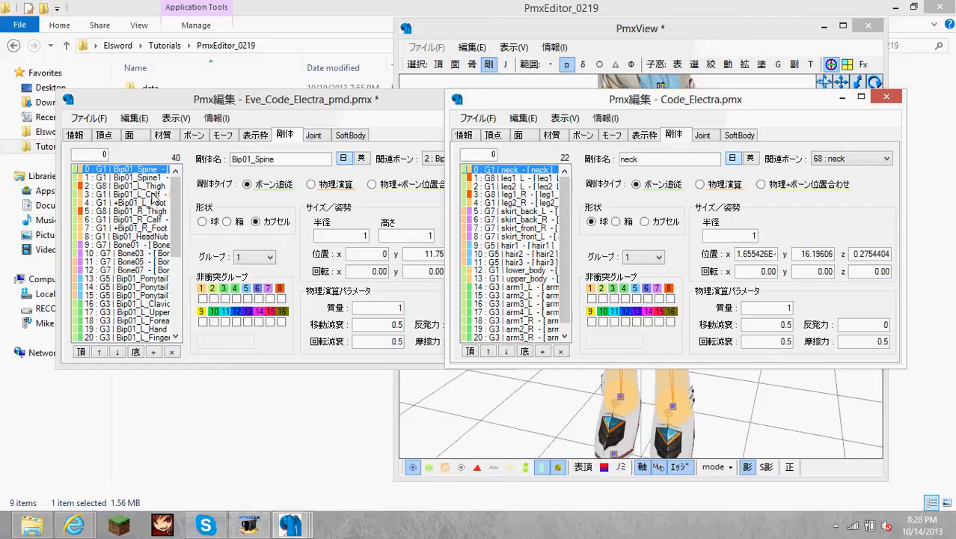
left_click(142, 236)
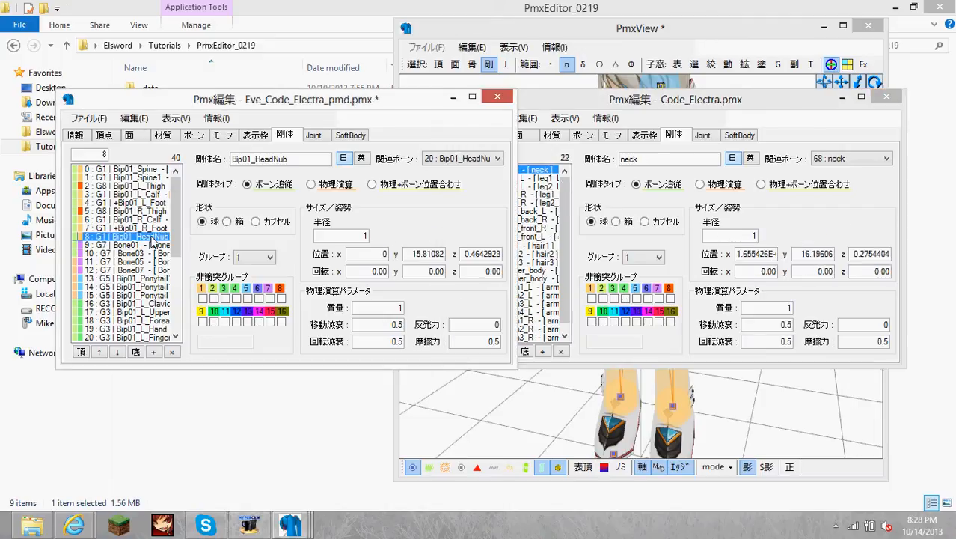
left_click(151, 245)
left_click(146, 269)
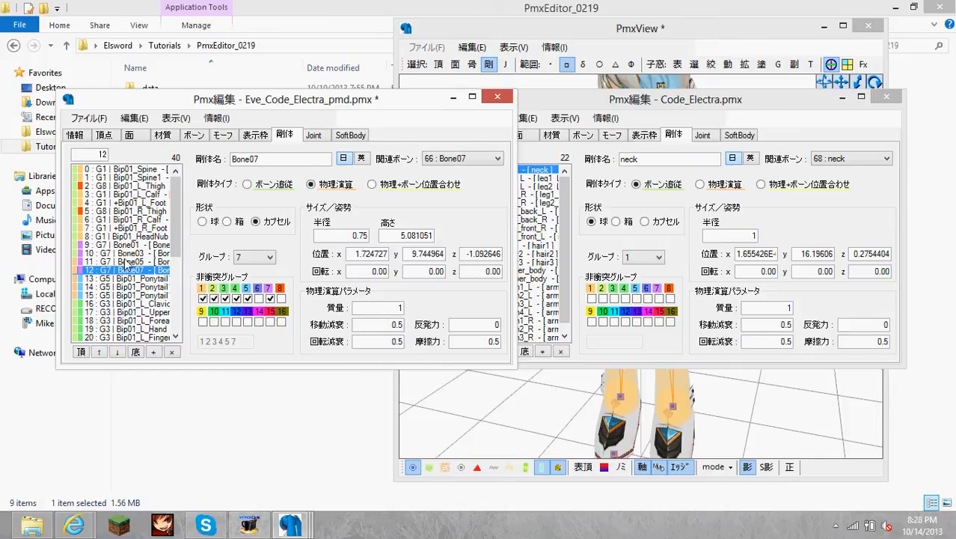
left_click(127, 262)
left_click(572, 112)
left_click(487, 228)
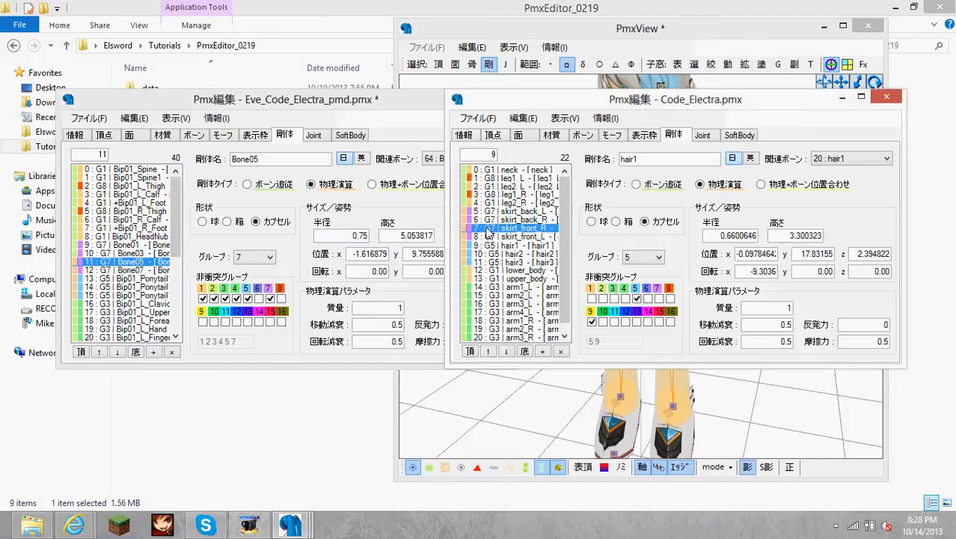
left_click(508, 211)
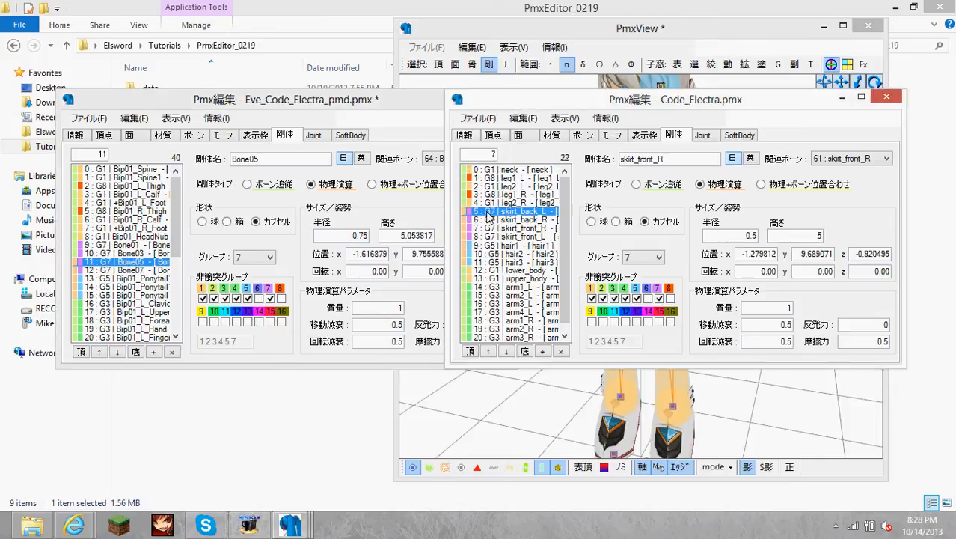
Step: Examine the thigh, calf, foot and head rigid bodies against the reference model's list to check which have a counterpart
left_click(127, 237)
left_click(135, 211)
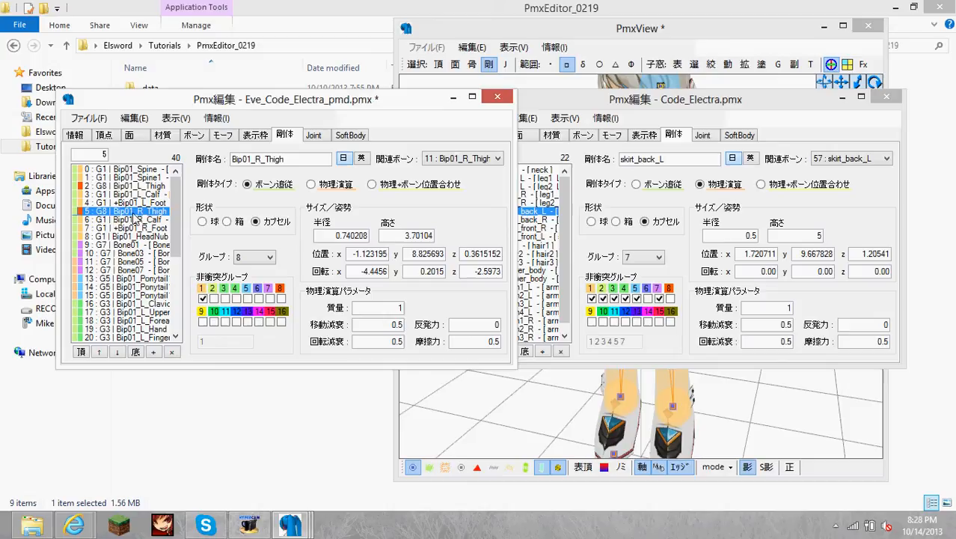
left_click(530, 201)
left_click(526, 220)
left_click(523, 246)
left_click(518, 296)
left_click(500, 237)
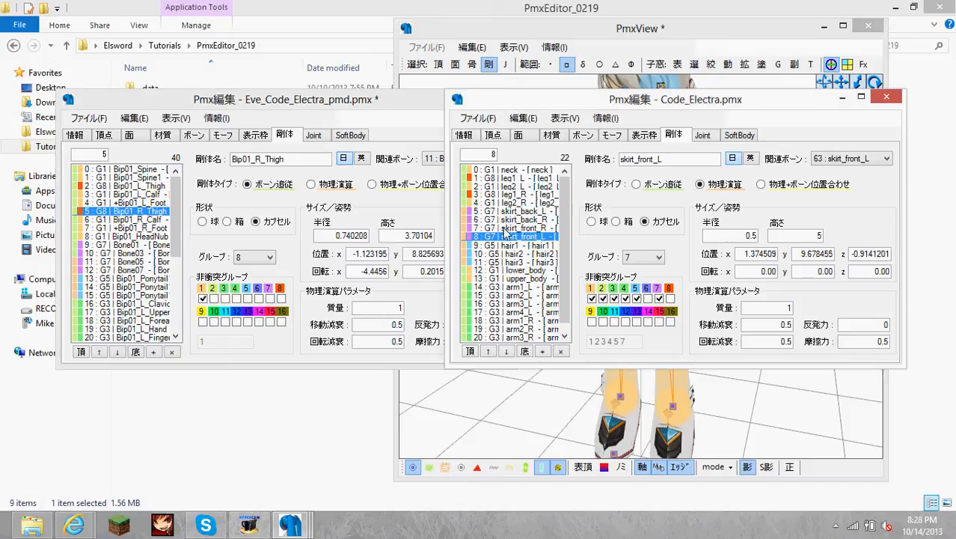
left_click(506, 171)
left_click(149, 229)
left_click(152, 237)
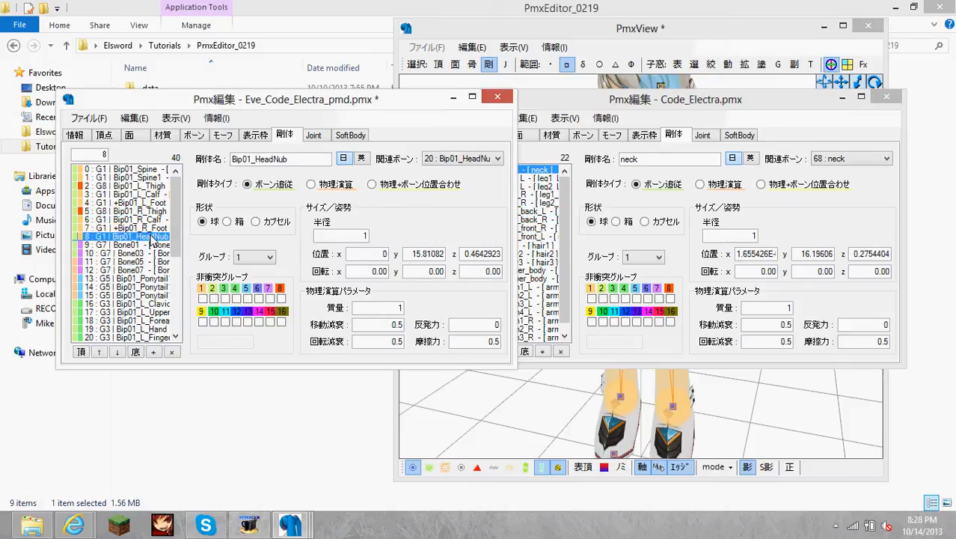
left_click(150, 228)
left_click(141, 212)
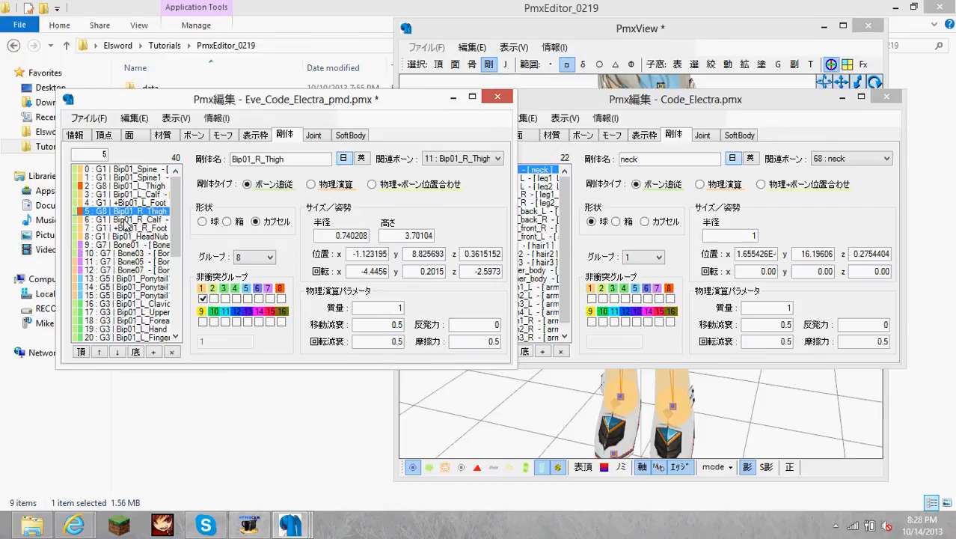
left_click(124, 220)
left_click(124, 228)
left_click(121, 236)
left_click(121, 229)
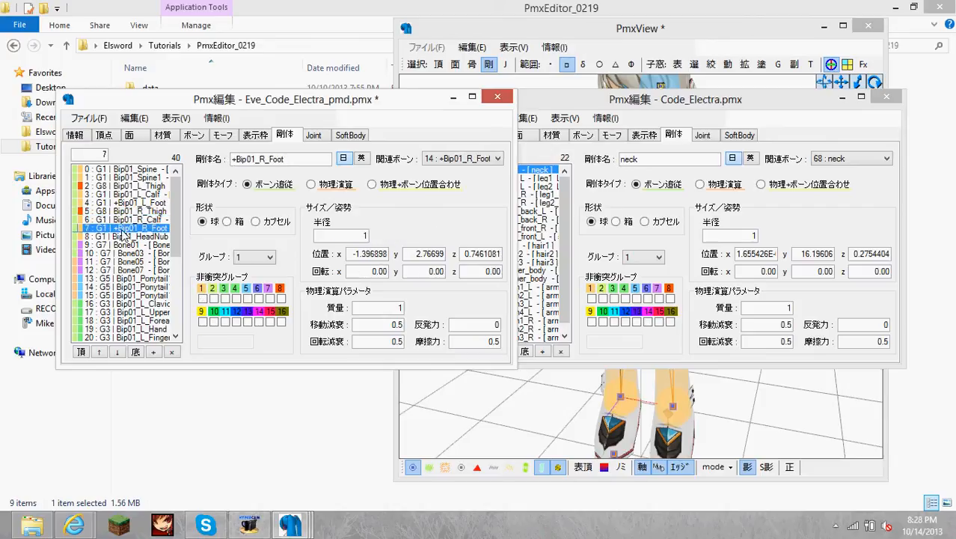
left_click(588, 110)
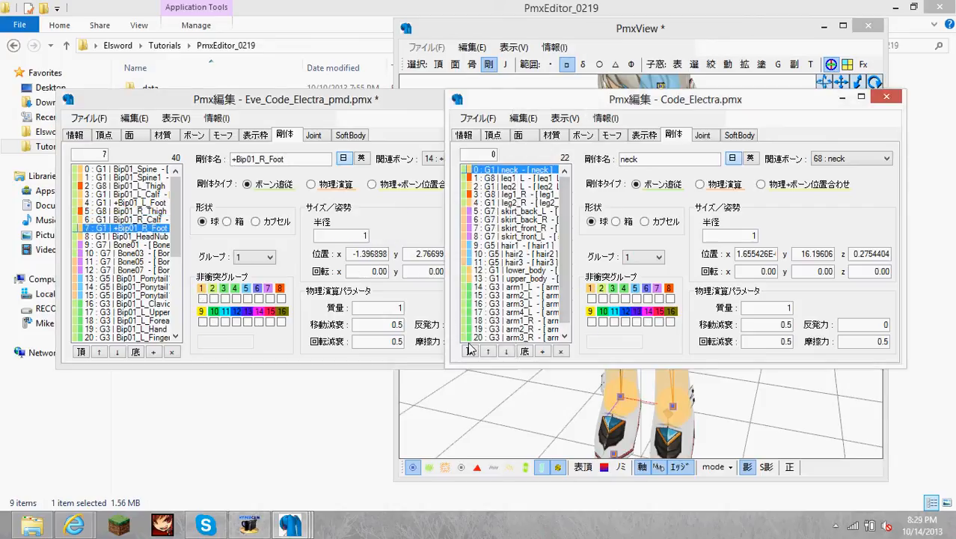
Step: Delete the +Bip01_L_Foot and +Bip01_R_Foot sphere rigid bodies at the model's ankles
right_click_drag(566, 387, 600, 383)
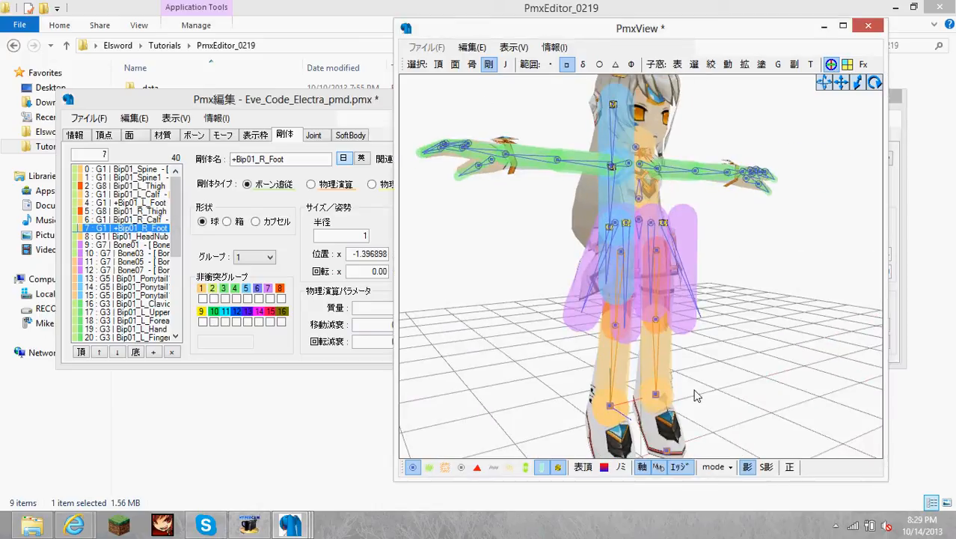
double_click(655, 394)
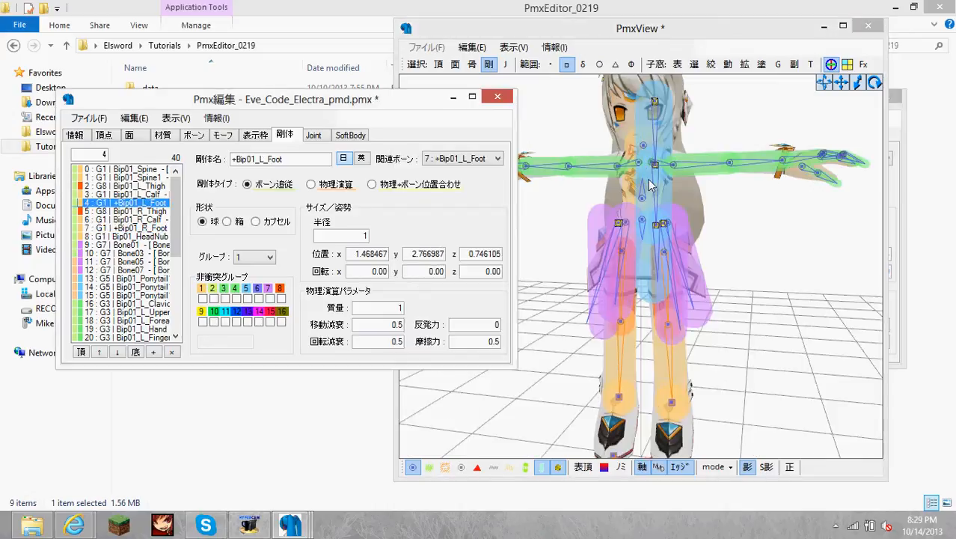
right_click_drag(750, 325, 781, 324)
left_click(668, 396)
right_click_drag(761, 371, 757, 371)
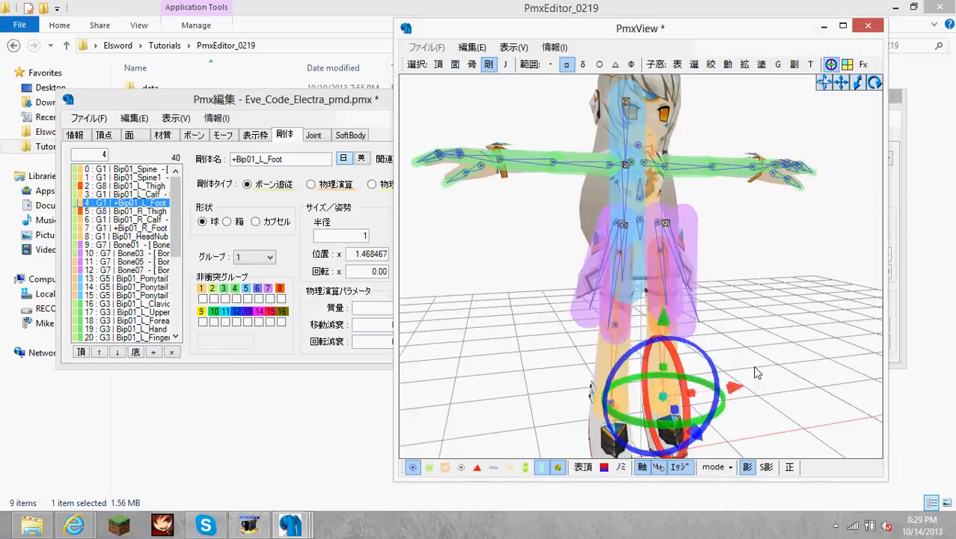
key("Delete")
left_click(499, 309)
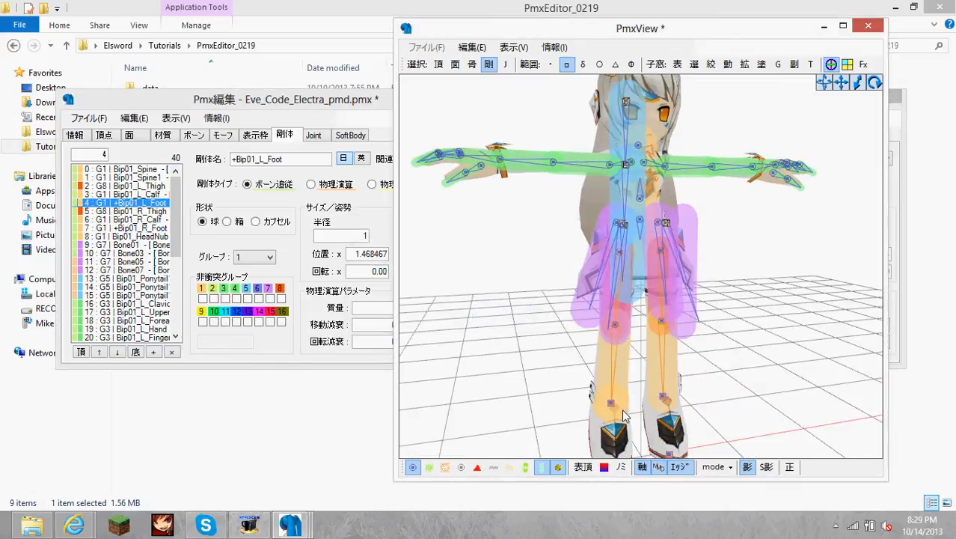
left_click(624, 416)
key("Delete")
left_click(498, 310)
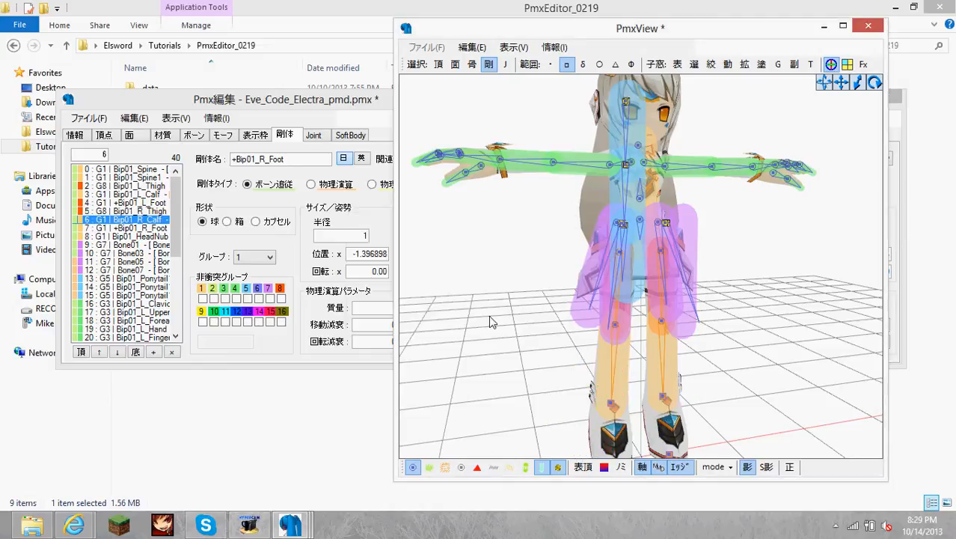
Step: Review the remaining spine, thigh, calf and head rigid bodies from Bip01_Spine to Bip01_HeadNub on the model
mouse_move(490, 322)
right_mouse_down()
mouse_move(529, 320)
mouse_move(485, 322)
right_mouse_up()
right_click_drag(572, 392, 538, 382)
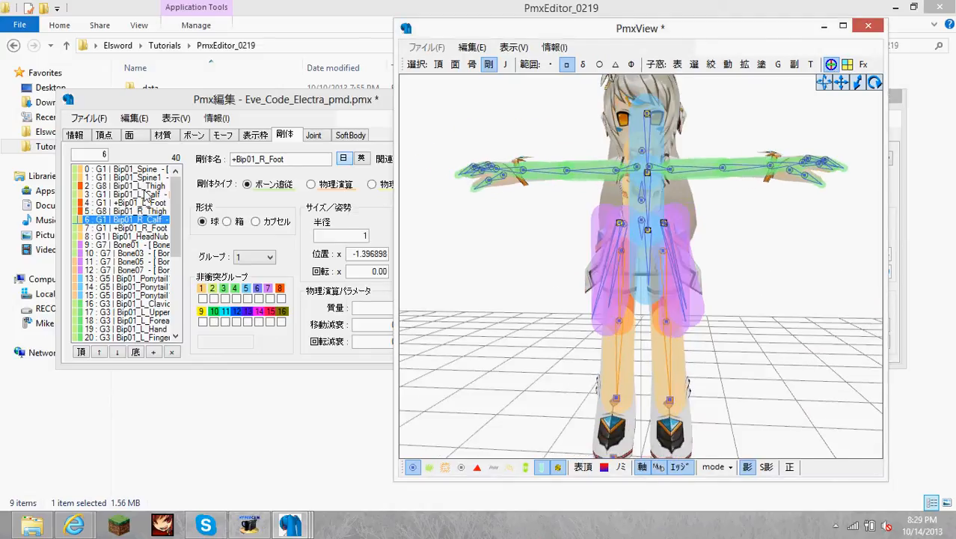
left_click(135, 187)
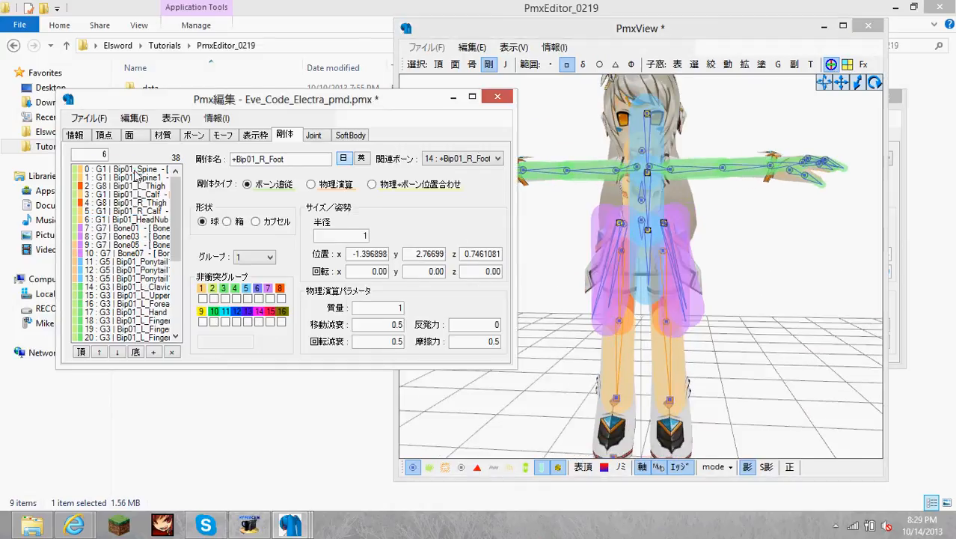
left_click(139, 169)
left_click(141, 179)
left_click(143, 187)
left_click(137, 195)
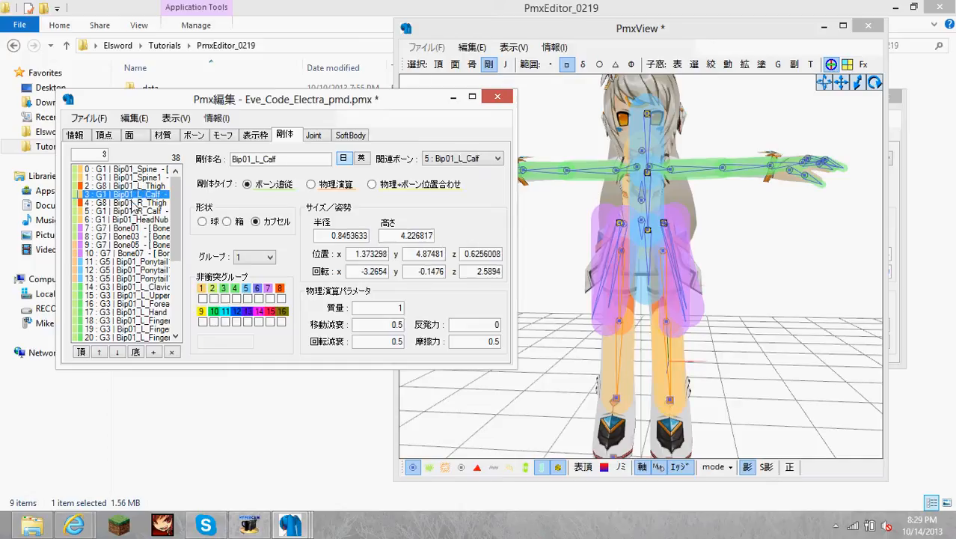
left_click(135, 202)
left_click(134, 211)
left_click(135, 219)
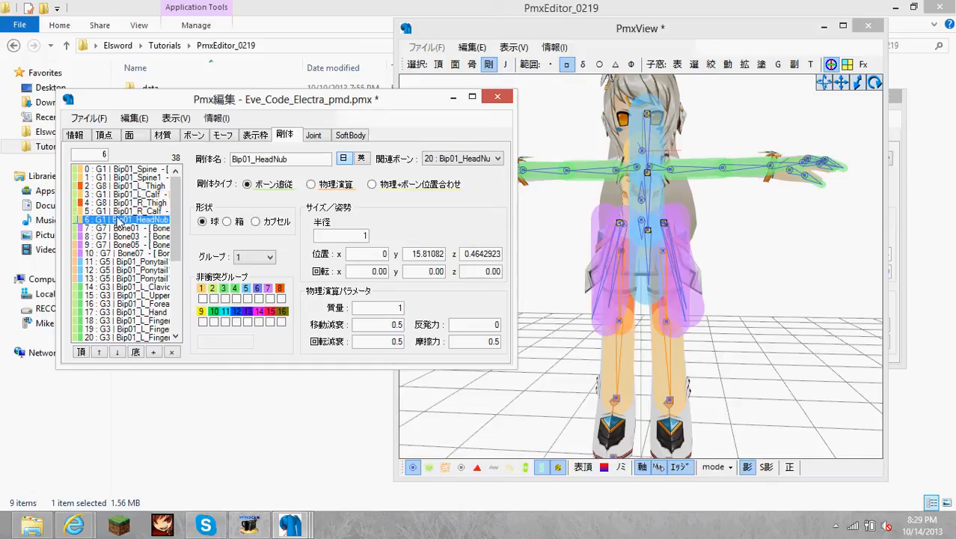
Step: Go through the remaining rigid bodies down to Bip01_R_Finger31 and check the settings of the Bone01 skirt body
left_click_drag(118, 224, 133, 320)
scroll(132, 308, "down", 3)
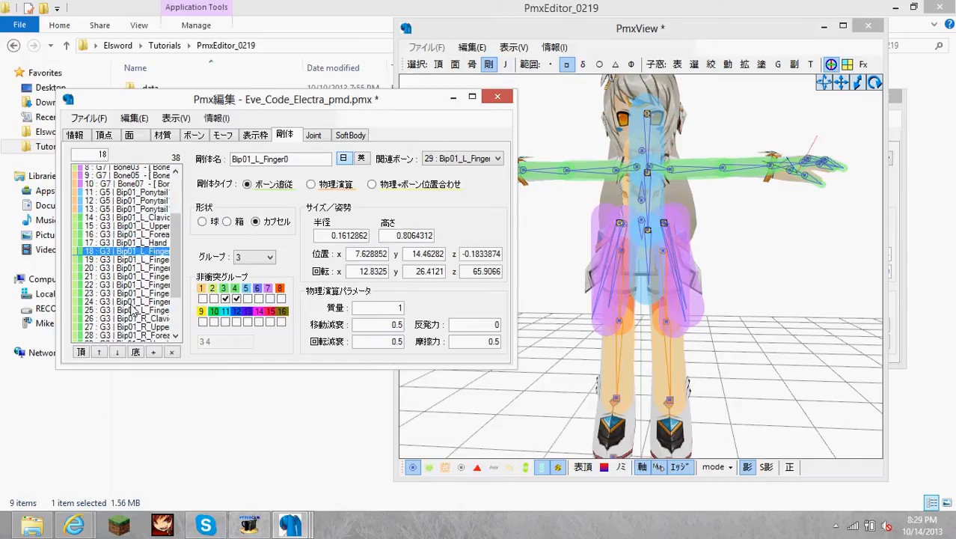
scroll(132, 308, "down", 3)
left_click(137, 329)
left_click(137, 338)
scroll(135, 322, "up", 6)
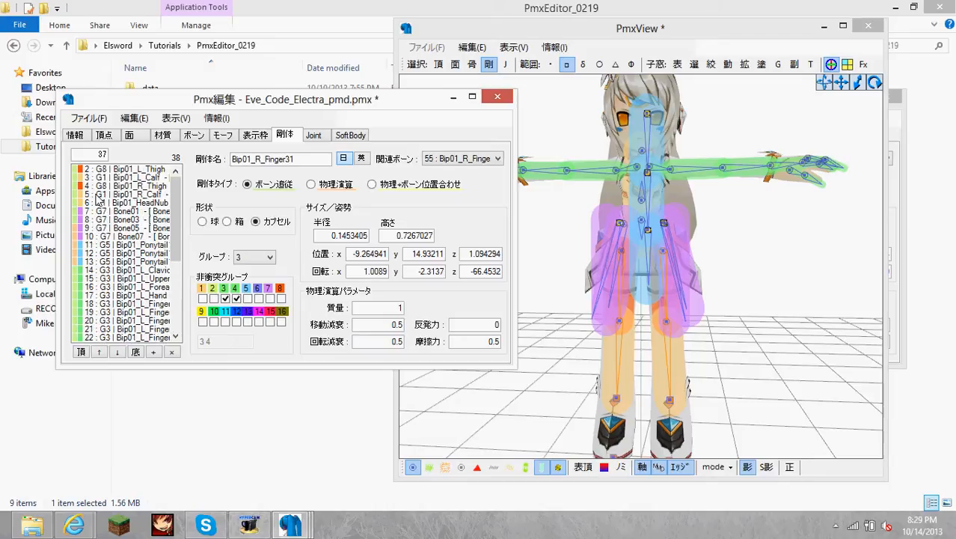
left_click(117, 219)
left_click(126, 228)
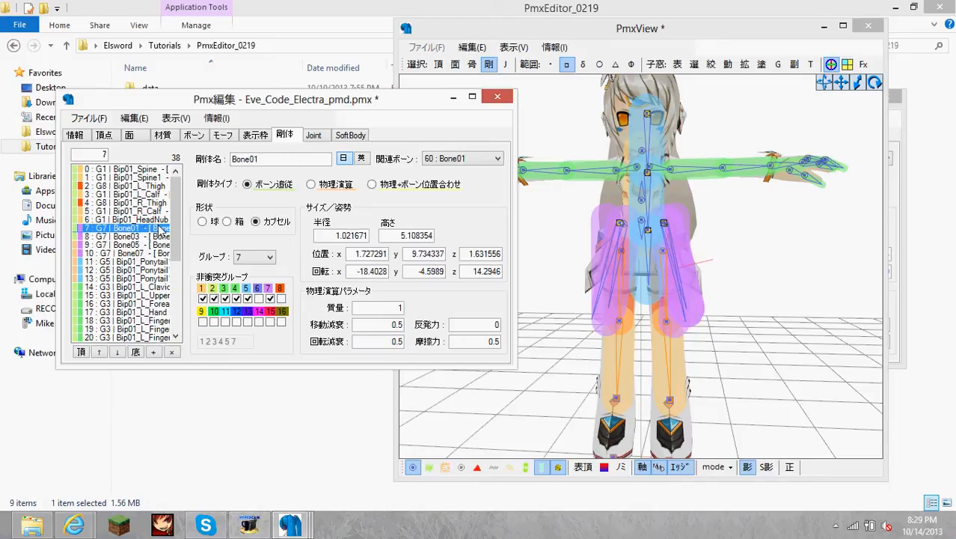
Step: Connect the Bip01_Ponytail1 joint with Bip01_Ponytail1 as rigid body A and Bip01_HeadNub as rigid body B
left_click(314, 136)
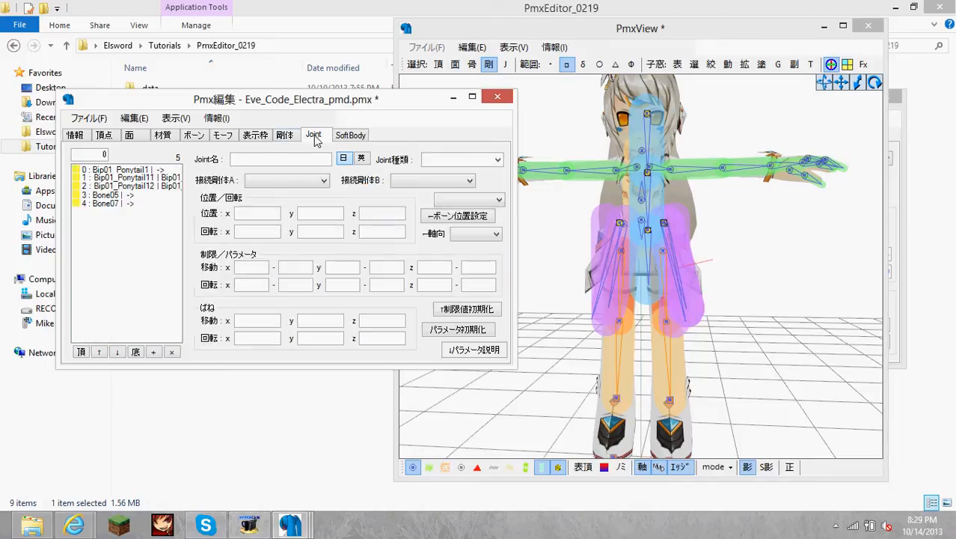
left_click(114, 170)
left_click(322, 183)
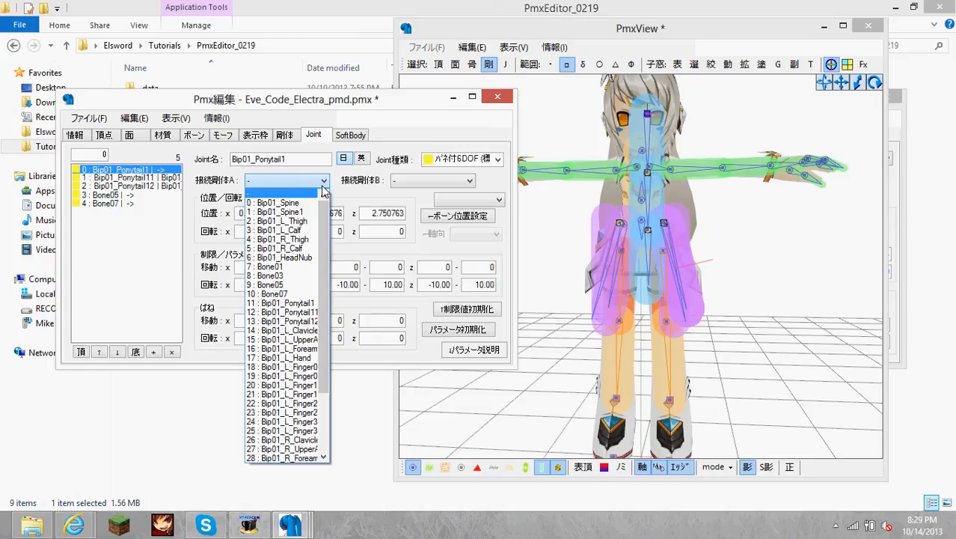
left_click(123, 172)
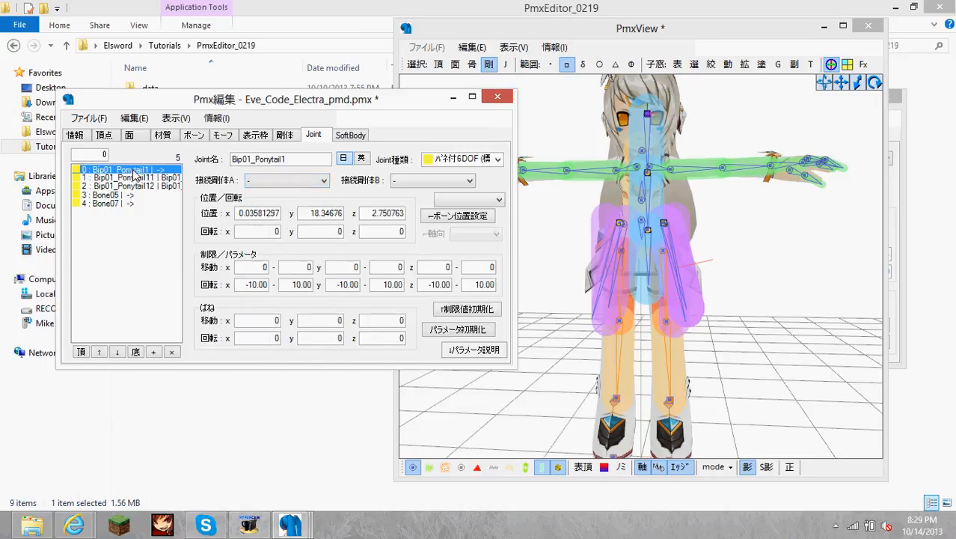
left_click(286, 180)
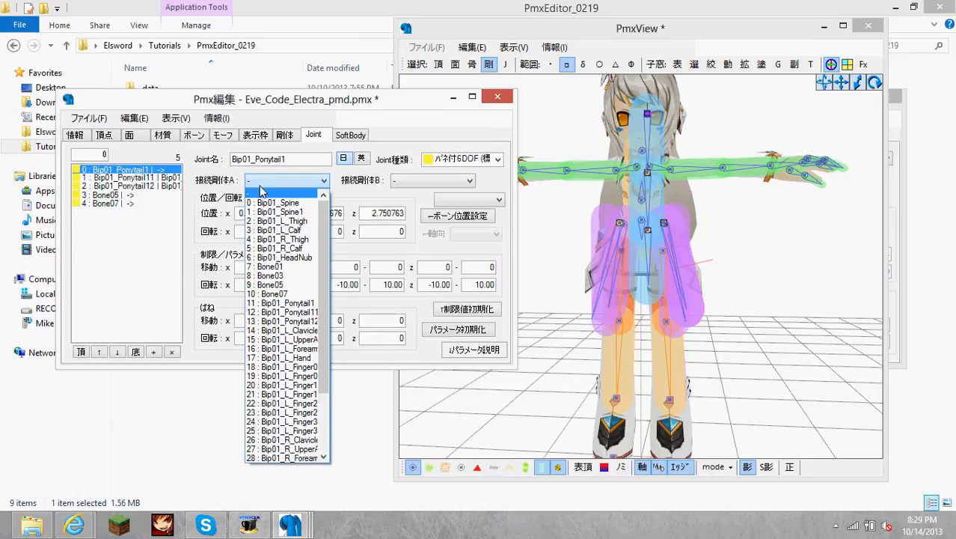
left_click(294, 295)
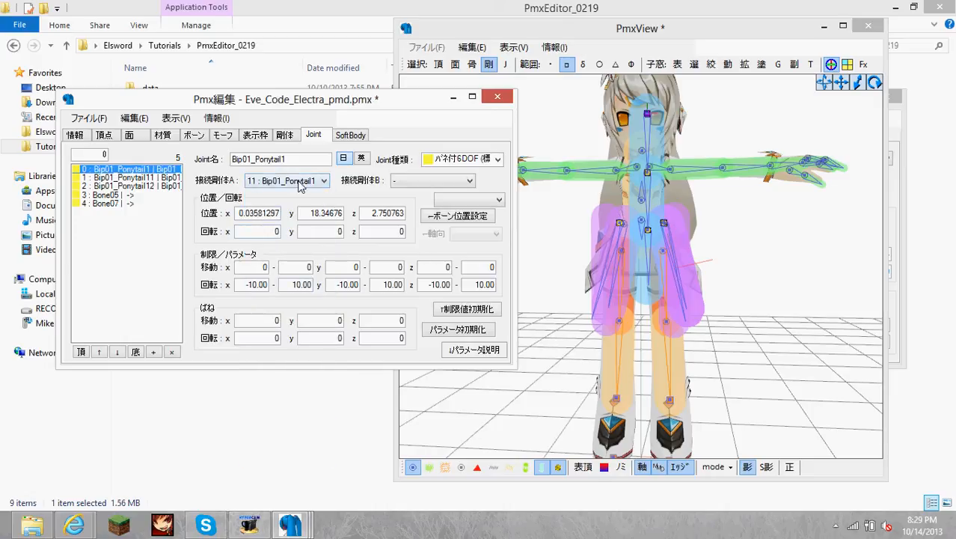
left_click(403, 182)
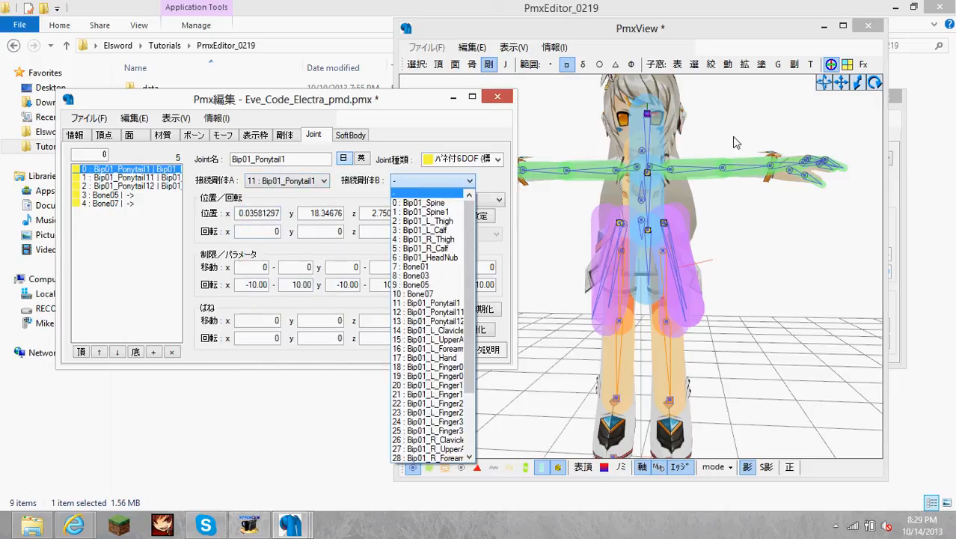
left_click(640, 33)
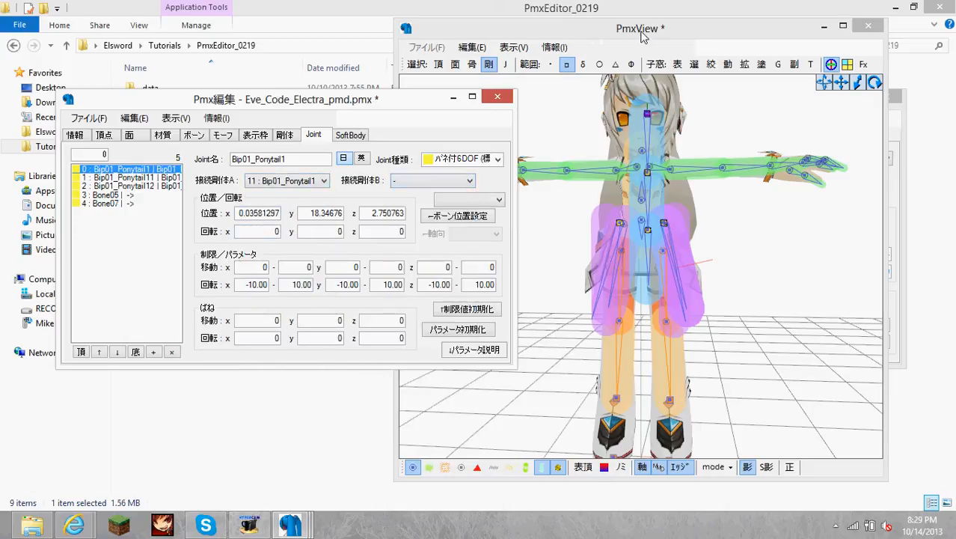
right_click_drag(718, 117, 660, 152)
left_click(661, 157)
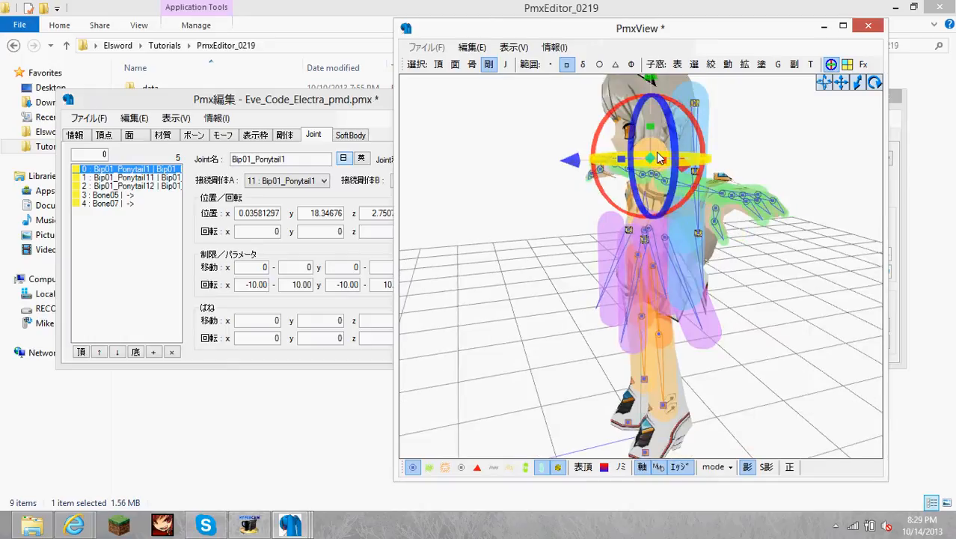
left_click(404, 180)
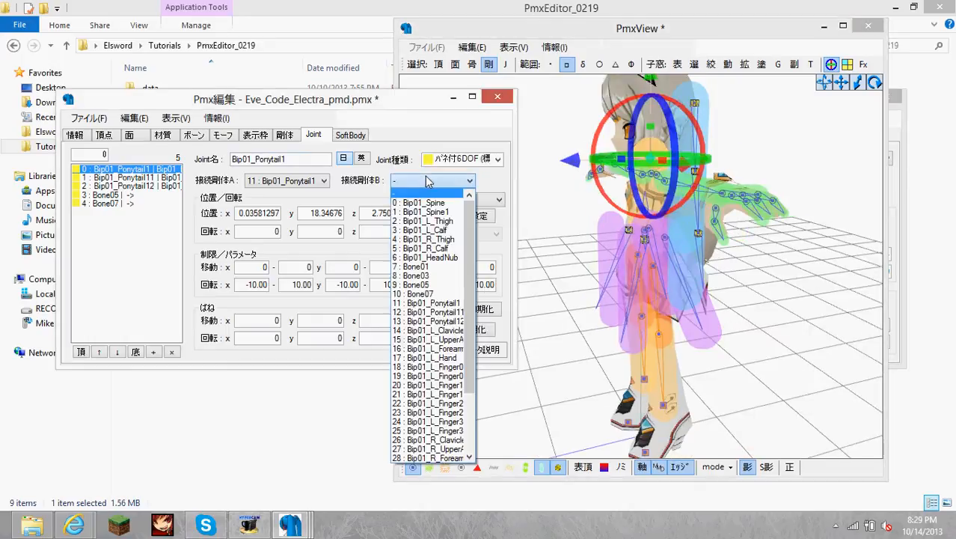
left_click(441, 258)
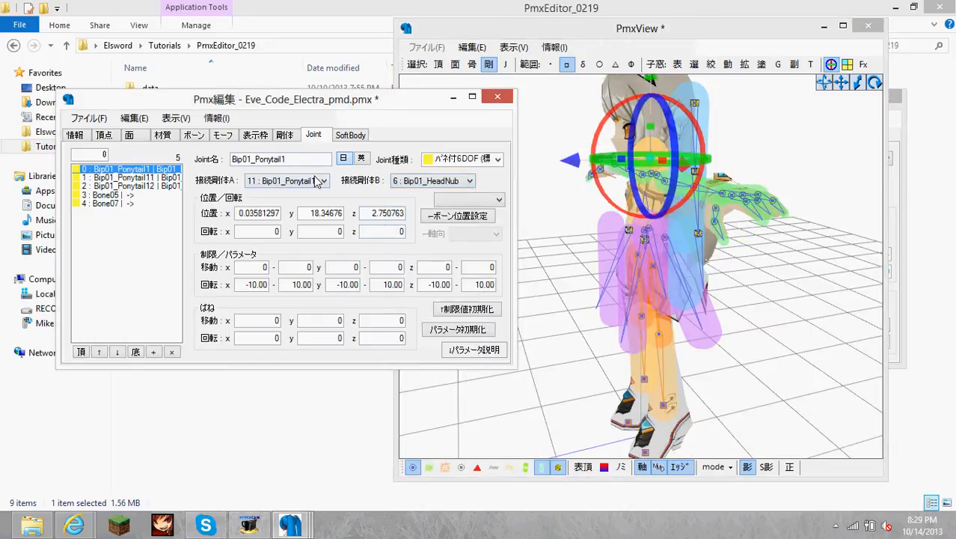
Step: Set rigid body A of the Bip01_Ponytail11 and Bip01_Ponytail12 joints to their matching bodies, and Bip01_Ponytail12's rigid body B to Bip01_Ponytail11
left_click(130, 179)
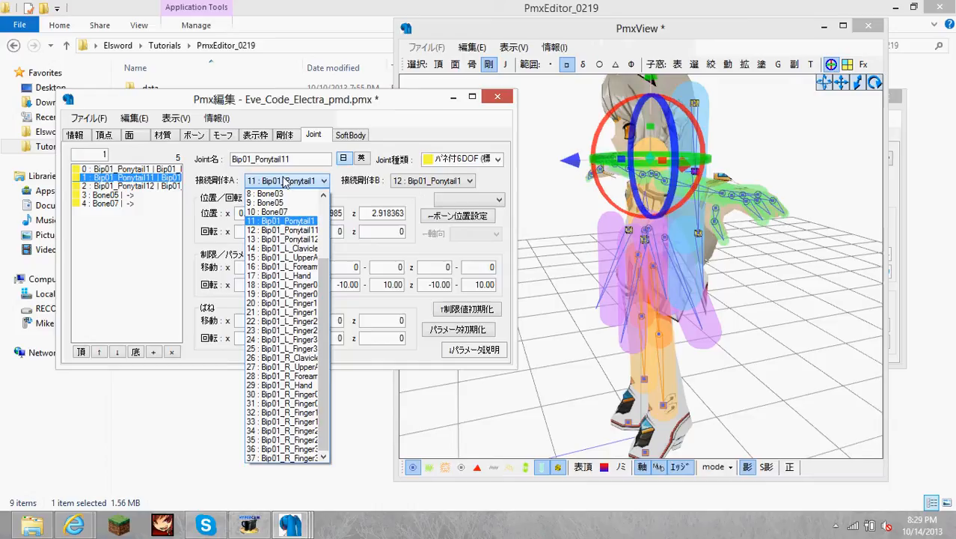
left_click(308, 229)
left_click(178, 186)
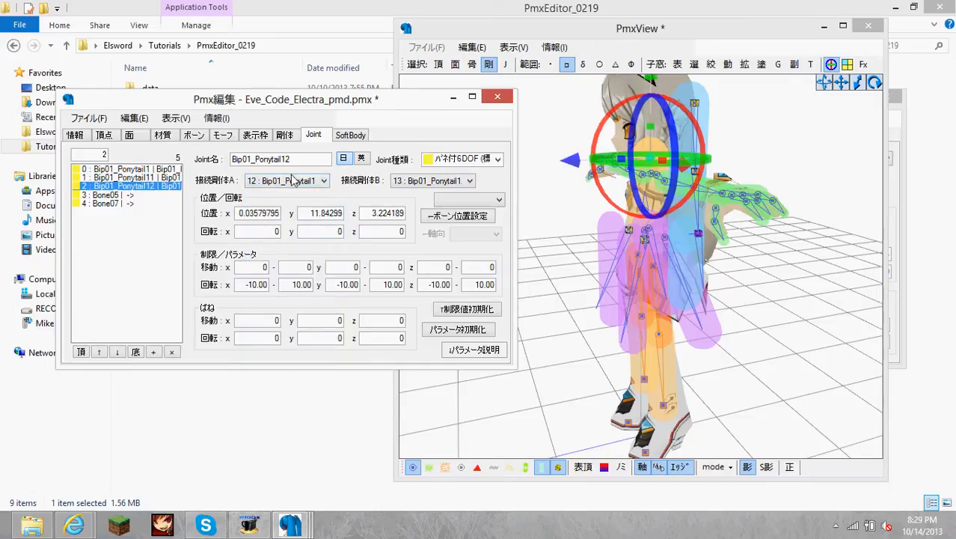
left_click(294, 181)
left_click(295, 181)
left_click(295, 181)
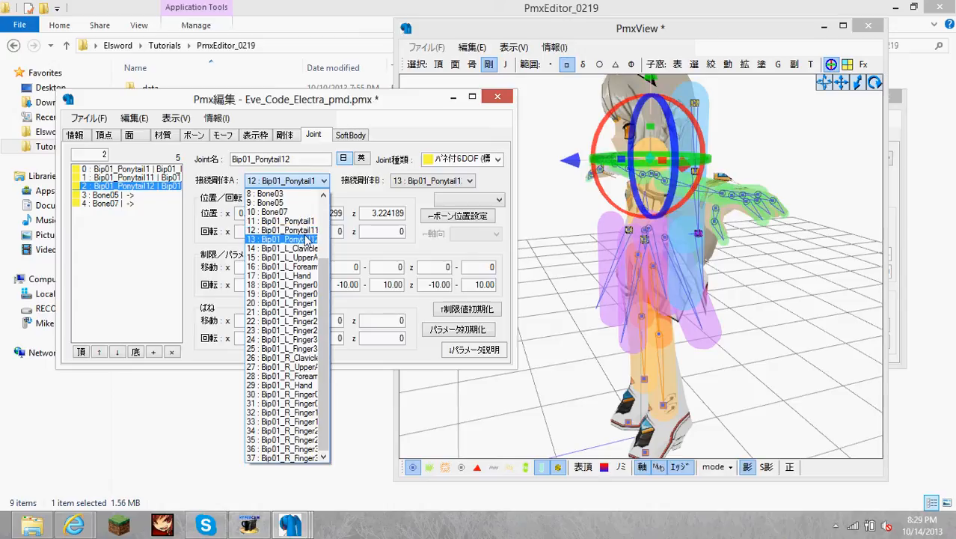
left_click(306, 239)
left_click(433, 181)
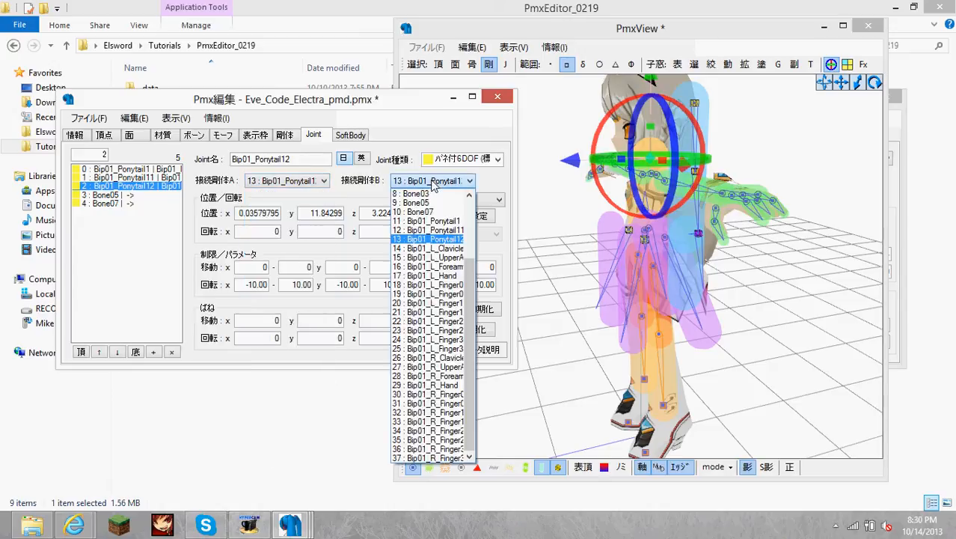
left_click(427, 225)
Step: Set rigid body A of the Bone05 and Bone07 skirt joints to the matching Bone05 and Bone07 rigid bodies
left_click(129, 203)
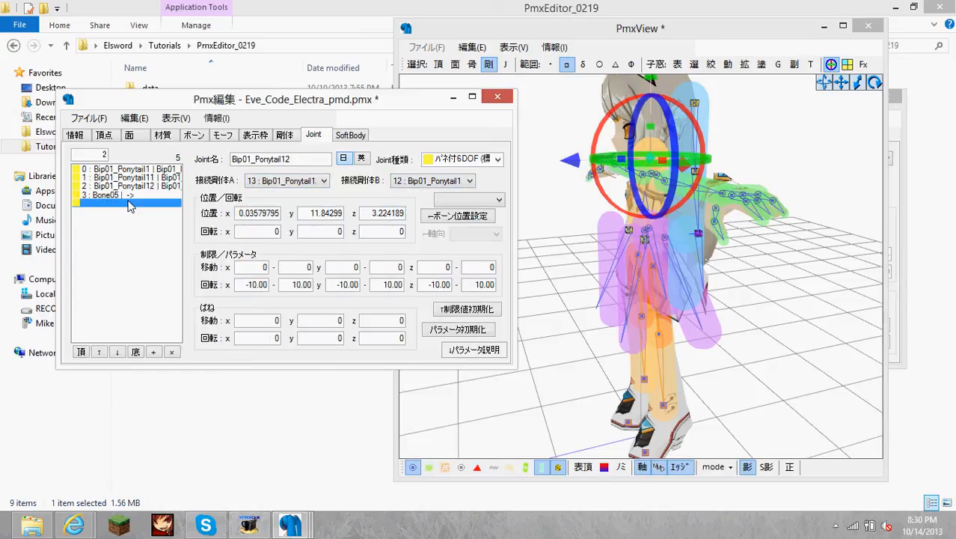
right_click_drag(570, 228, 669, 229)
scroll(598, 224, "up", 4)
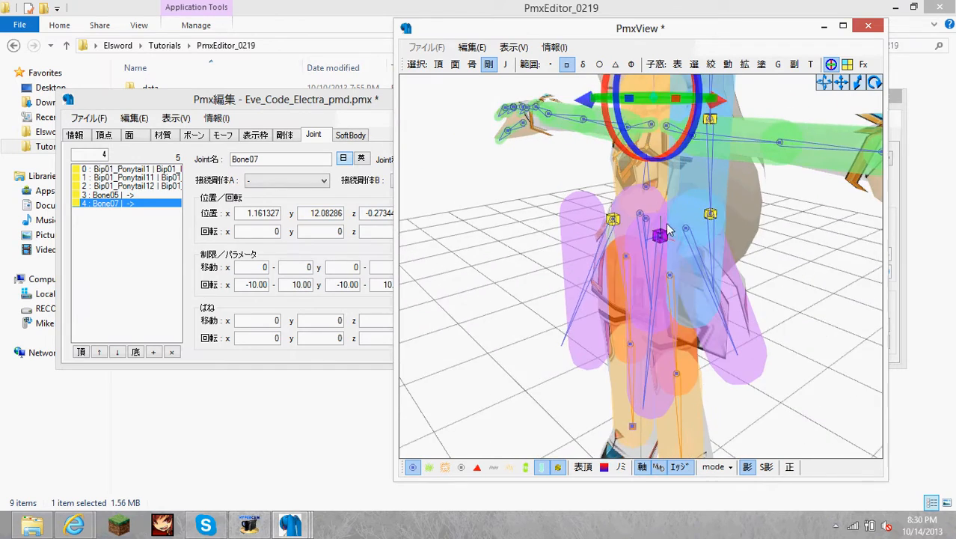
left_click(128, 195)
left_click(249, 182)
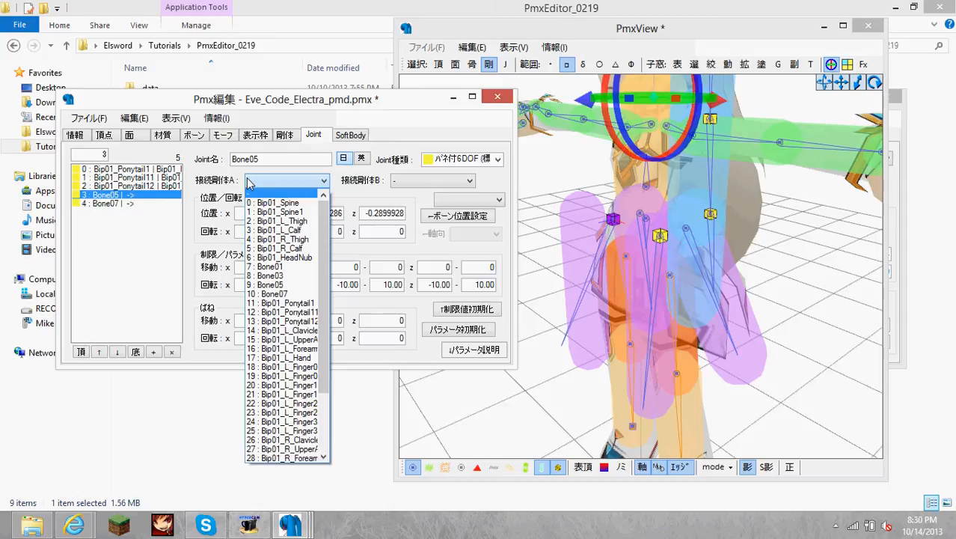
left_click(291, 284)
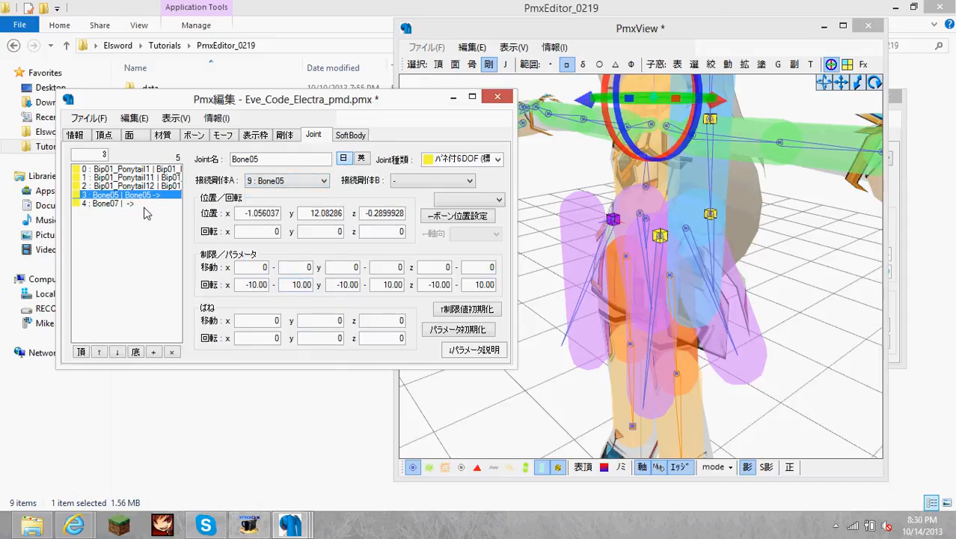
left_click(146, 204)
left_click(286, 180)
left_click(283, 293)
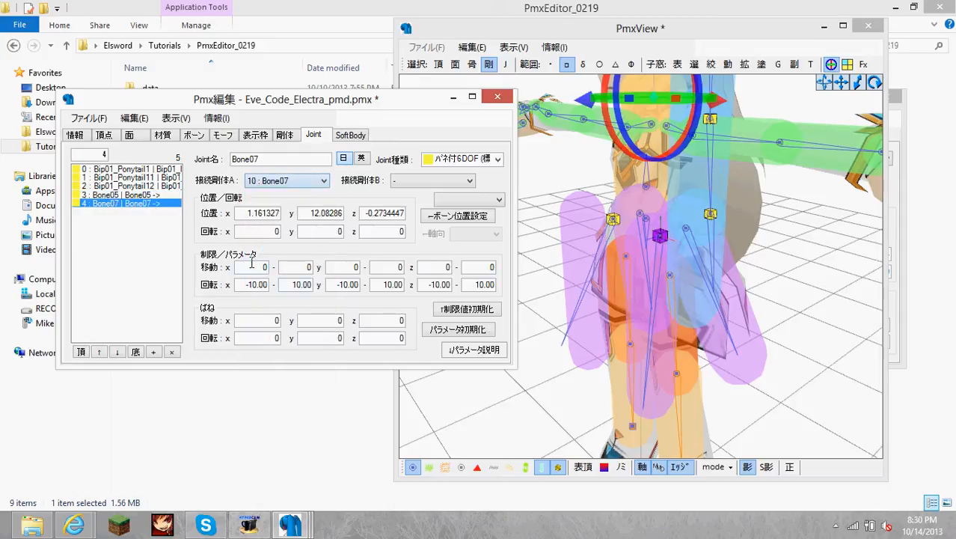
Step: Check the Bone05 joint on the model and compare the Bip01_Spine and Bip01_Spine1 rigid bodies as its attachment
left_click(155, 195)
right_click_drag(652, 214, 672, 216)
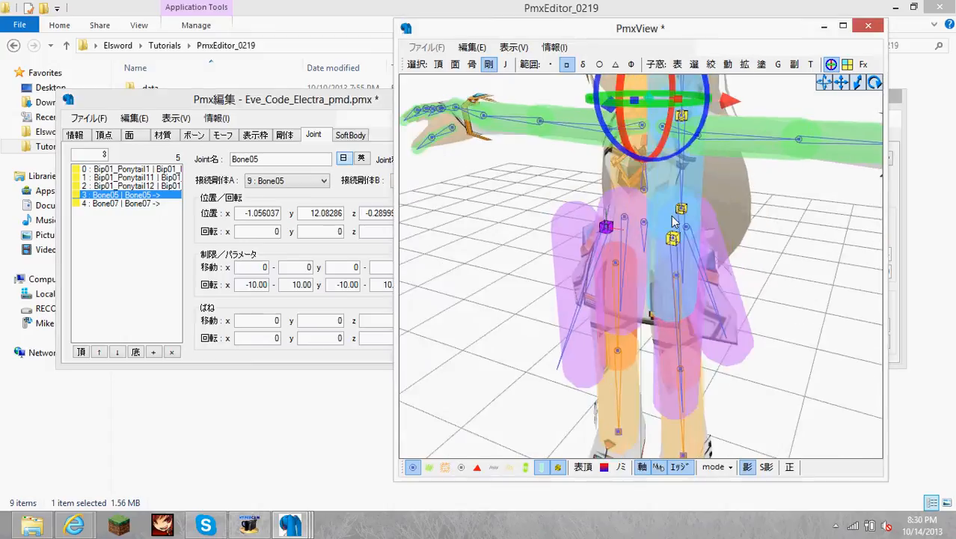
left_click(364, 205)
left_click(431, 181)
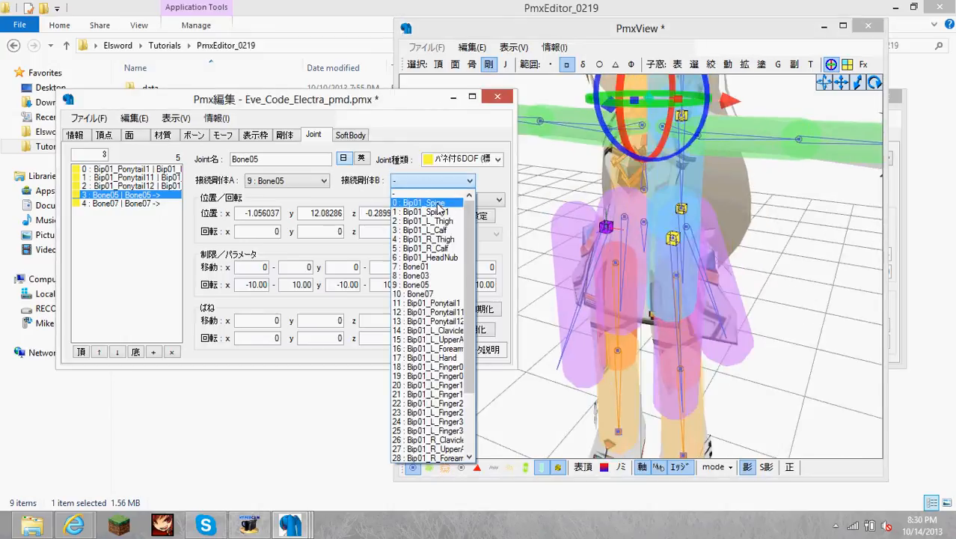
left_click(285, 134)
left_click(284, 135)
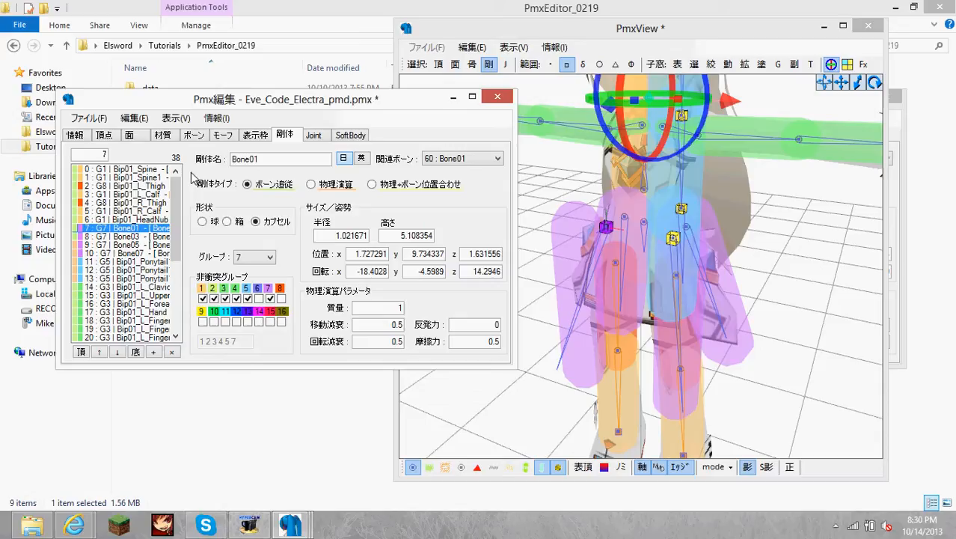
left_click(144, 178)
left_click(140, 170)
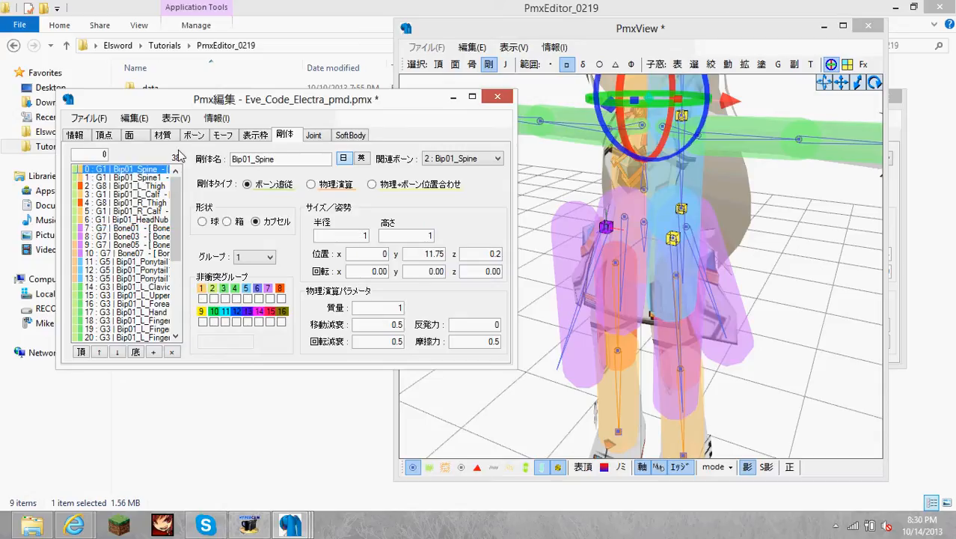
Step: Set rigid body B of both the Bone05 and Bone07 skirt joints to Bip01_Spine
left_click(313, 135)
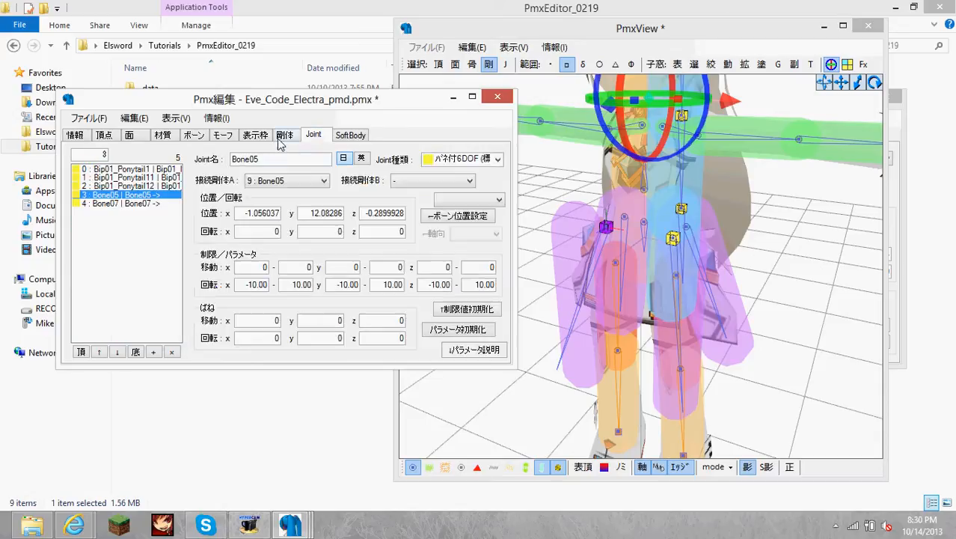
left_click(434, 182)
left_click(426, 196)
left_click(164, 203)
left_click(413, 182)
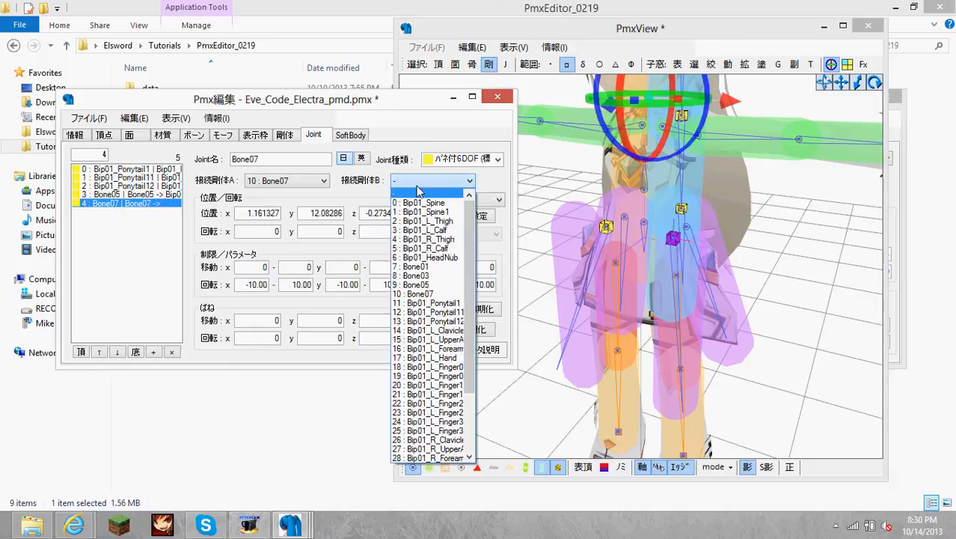
left_click(421, 201)
Step: Save the model as Eve_Code_Electra.pmx in the Tutorials folder, overwriting the existing file
left_click(88, 118)
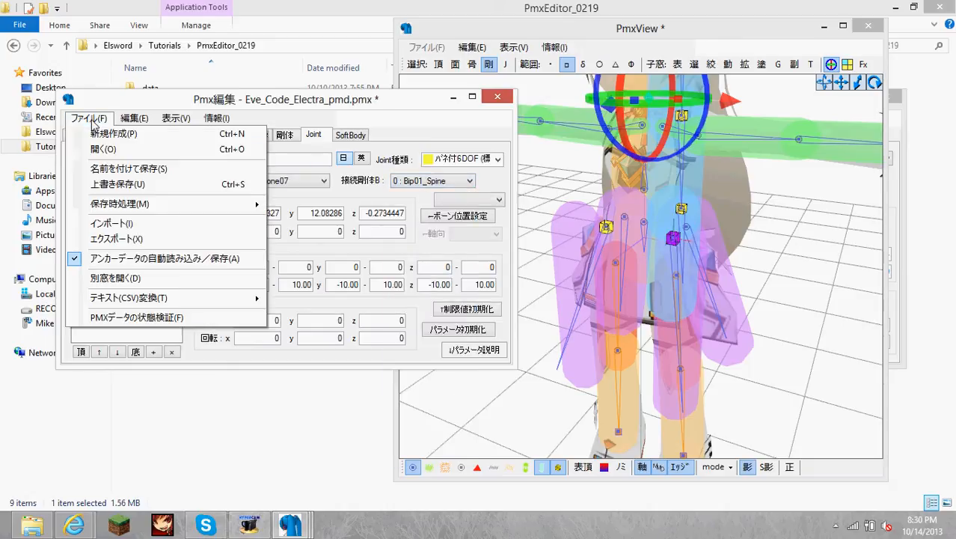
left_click(144, 184)
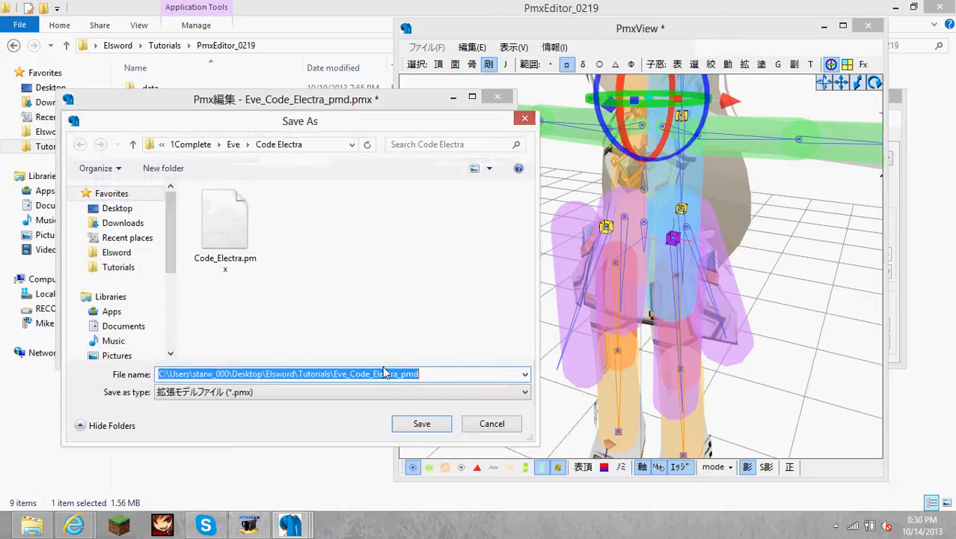
left_click(162, 144)
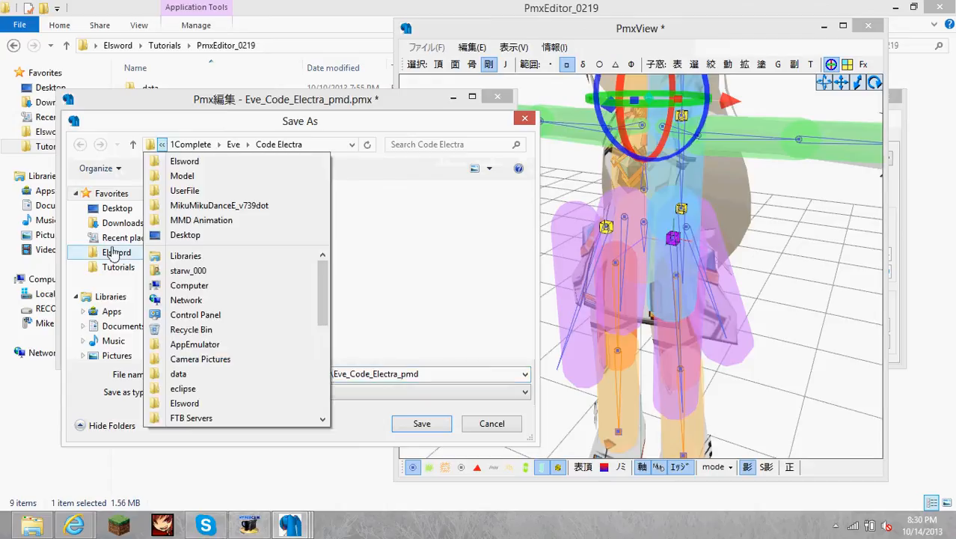
left_click(118, 267)
left_click(292, 327)
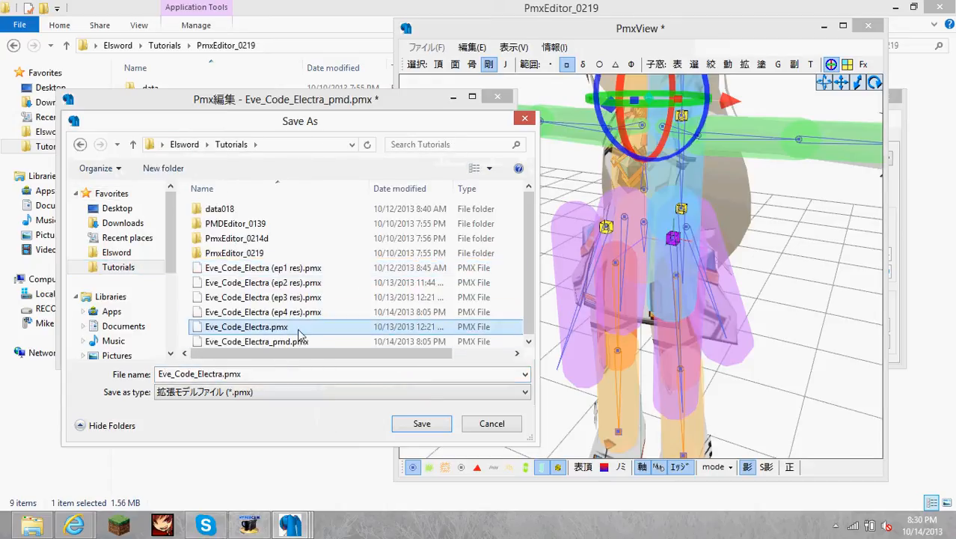
left_click(252, 371)
left_click(231, 373)
type("_")
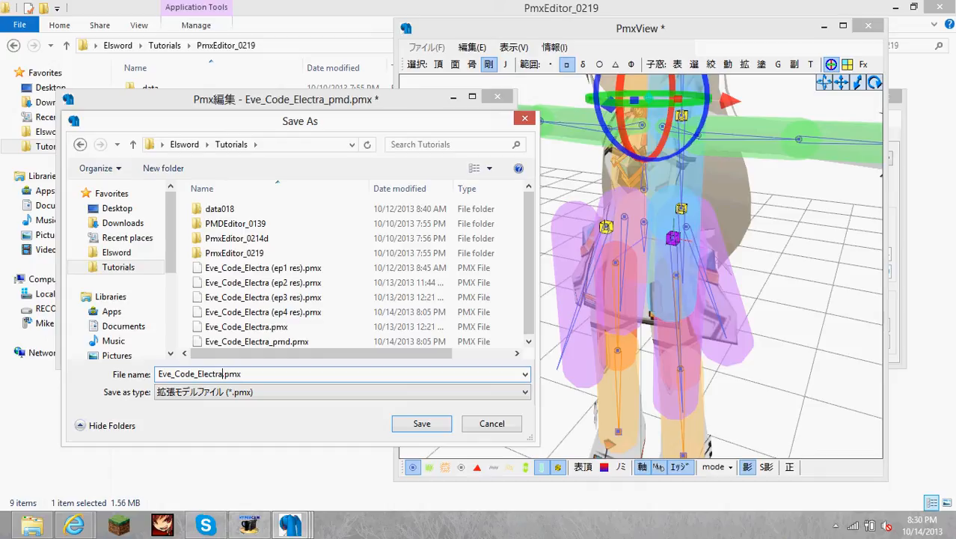
left_click(432, 423)
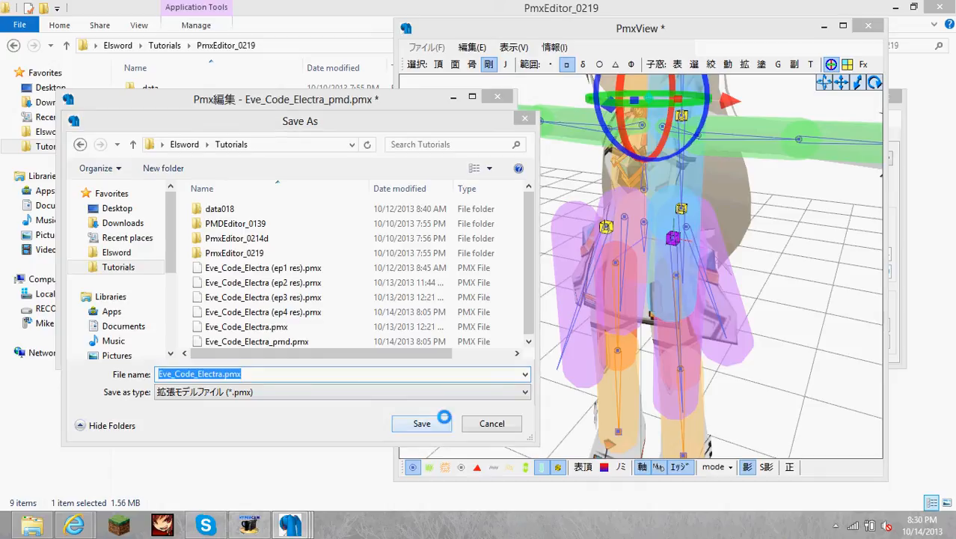
left_click(533, 274)
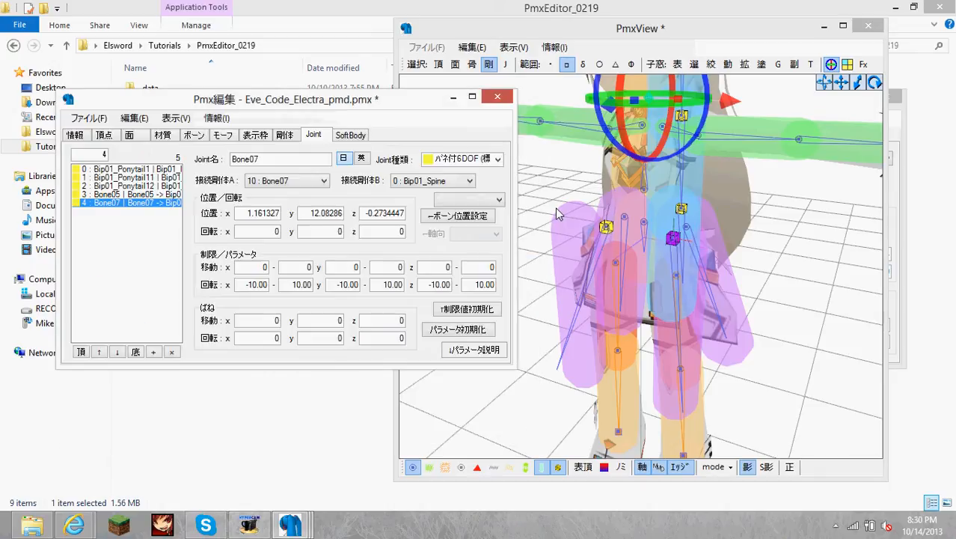
Step: Inspect the rigid bodies around the model and review the attachments and available joint types of the hair and skirt joints
right_click_drag(571, 170, 581, 166)
scroll(598, 175, "down", 5)
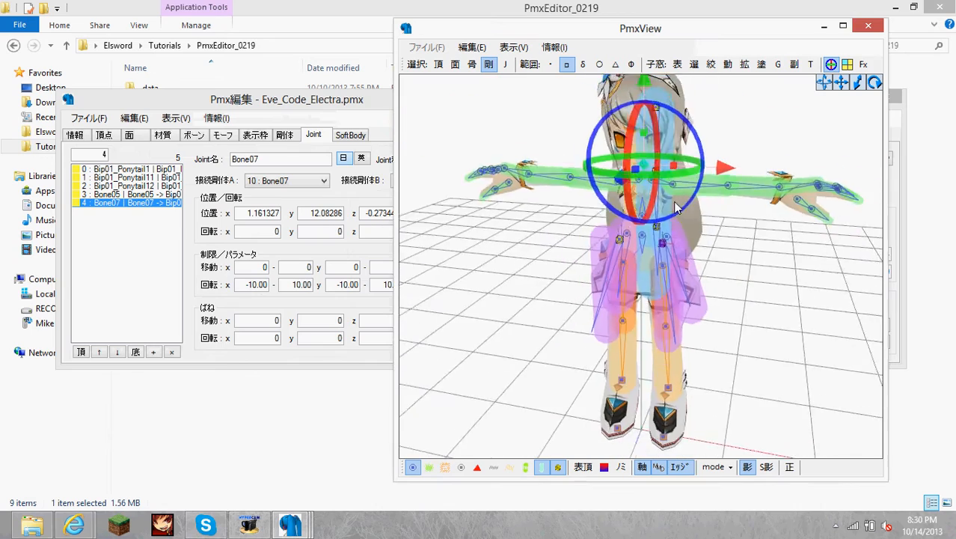
right_click_drag(650, 191, 699, 199)
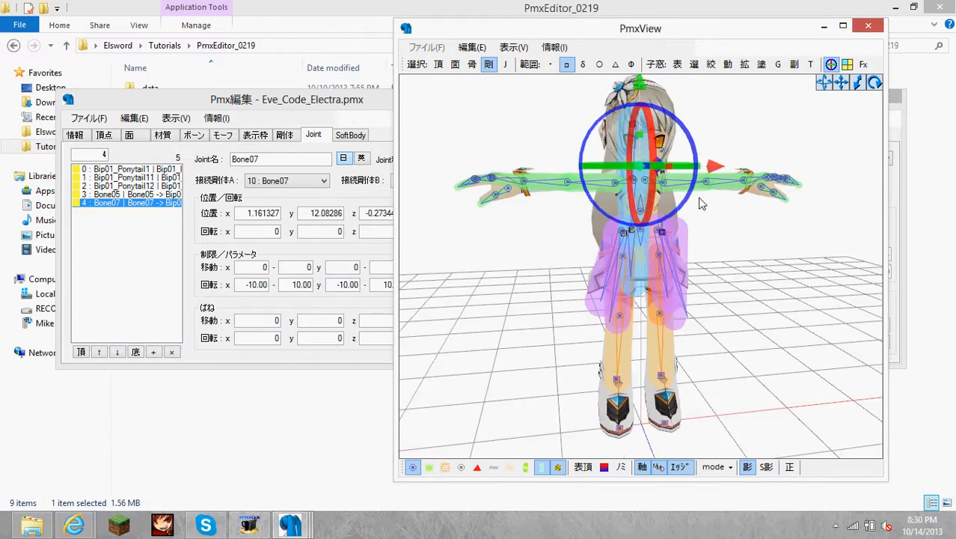
left_click(701, 200)
right_click_drag(802, 210, 703, 219)
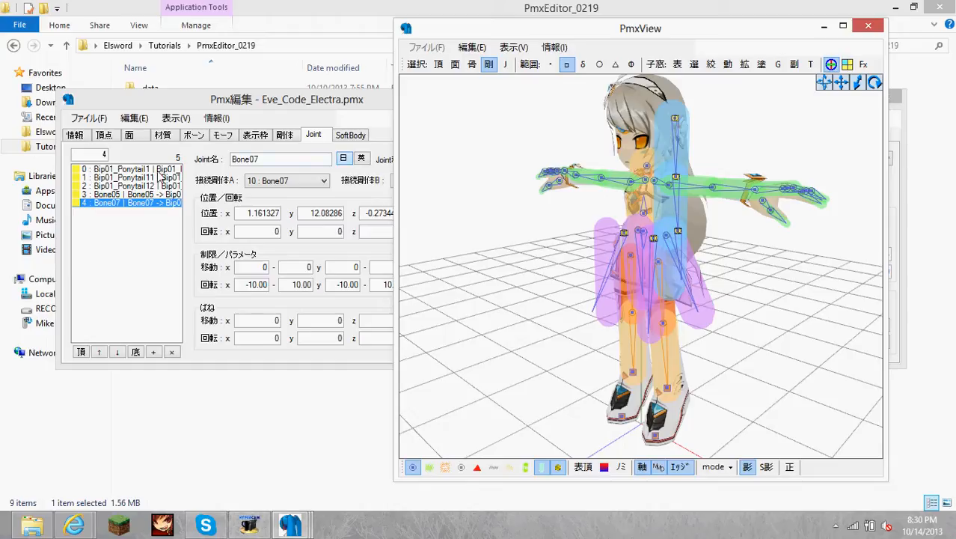
left_click(160, 176)
left_click(159, 195)
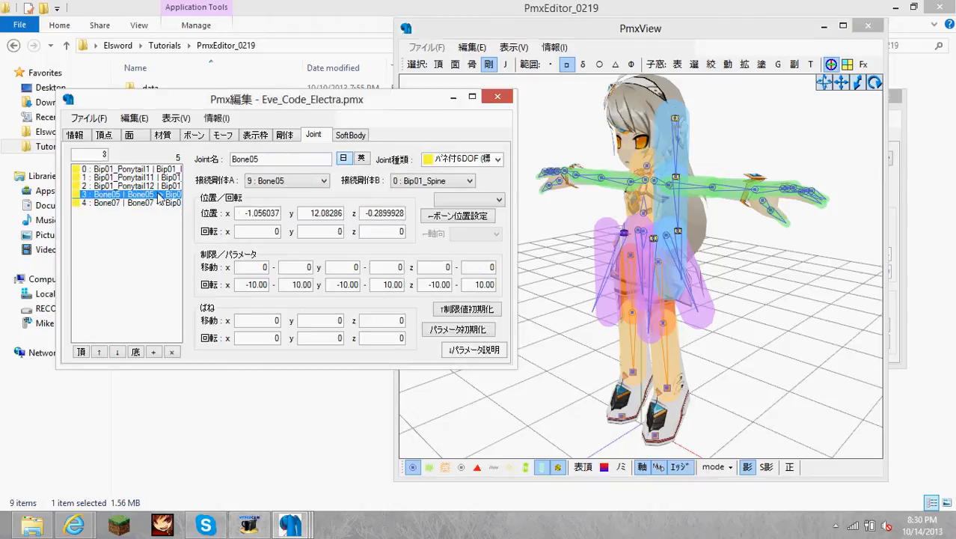
left_click(158, 204)
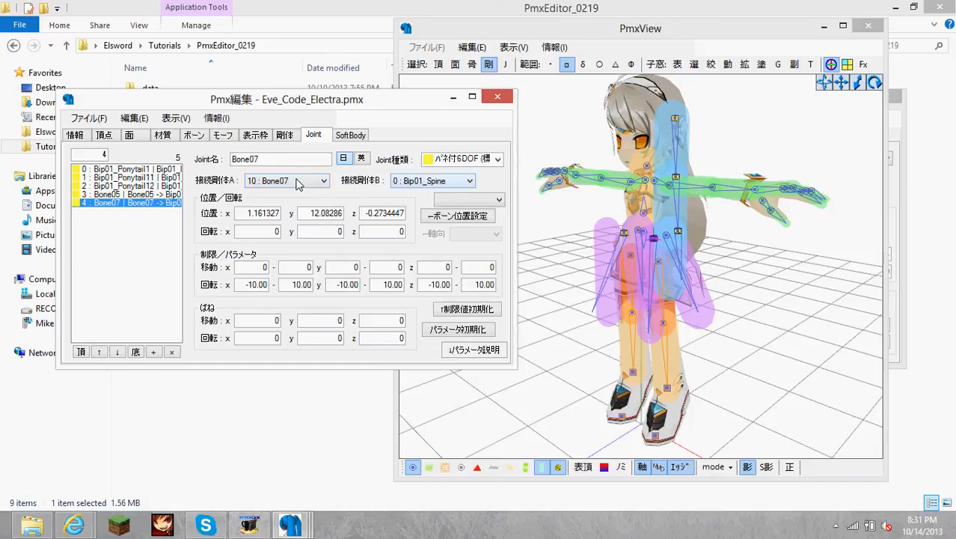
left_click_drag(155, 169, 162, 205)
left_click(162, 170)
left_click(453, 160)
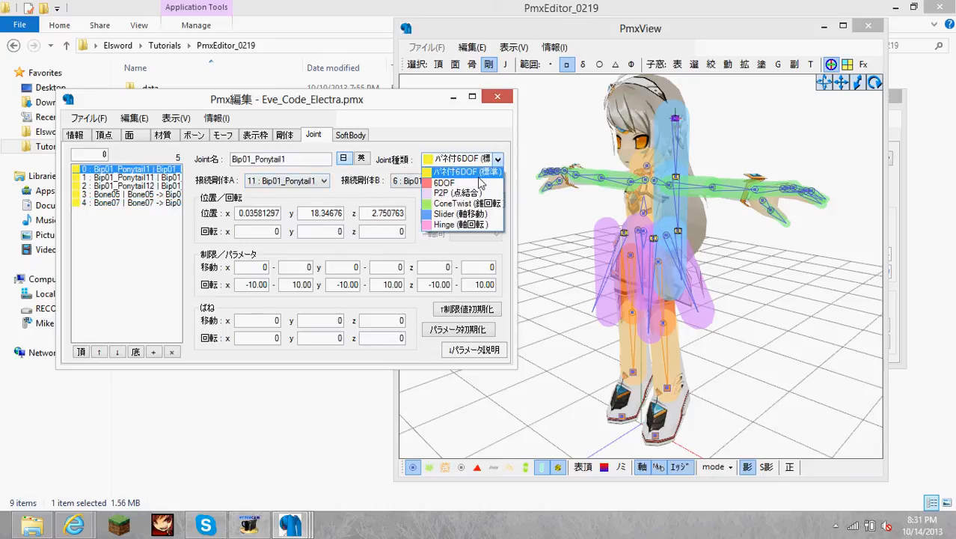
left_click(458, 144)
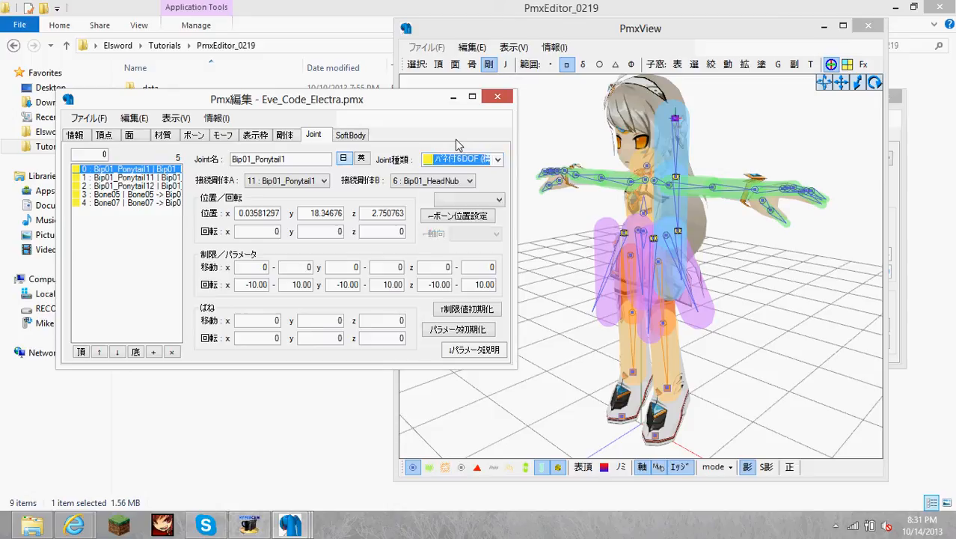
Step: Save the model over Eve_Code_Electra.pmx and hide its rigid bodies, joints and bones in the model view
left_click(88, 117)
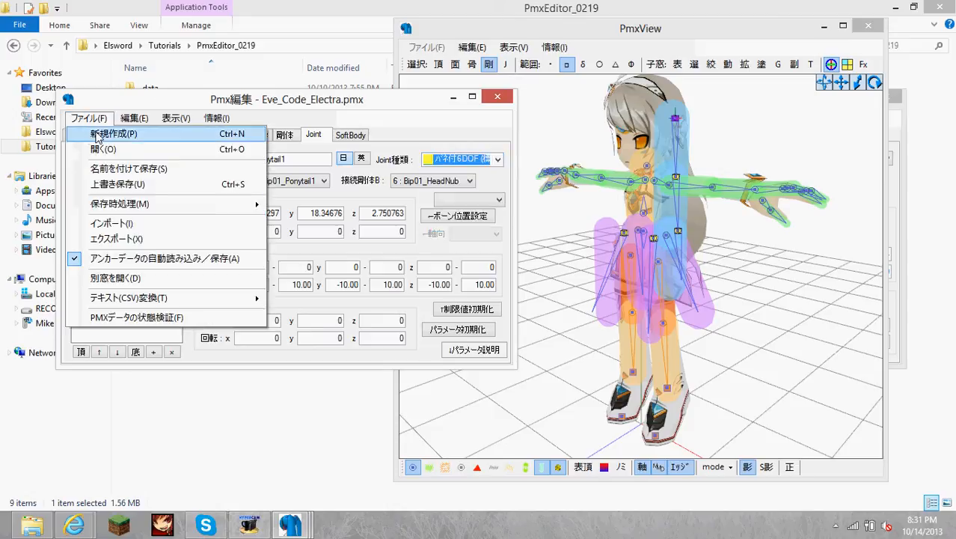
left_click(127, 185)
right_click_drag(742, 266, 778, 265)
scroll(764, 271, "down", 2)
scroll(763, 265, "down", 2)
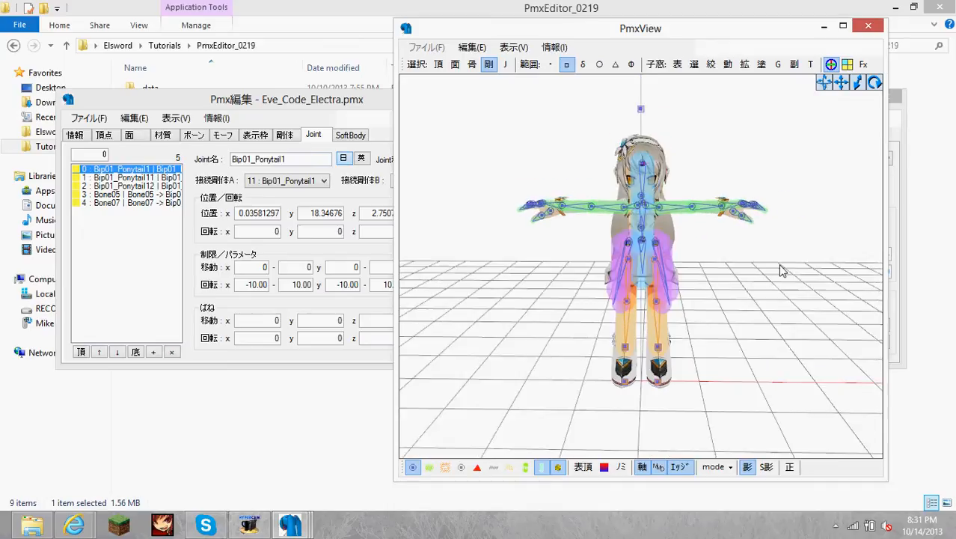
left_click(489, 65)
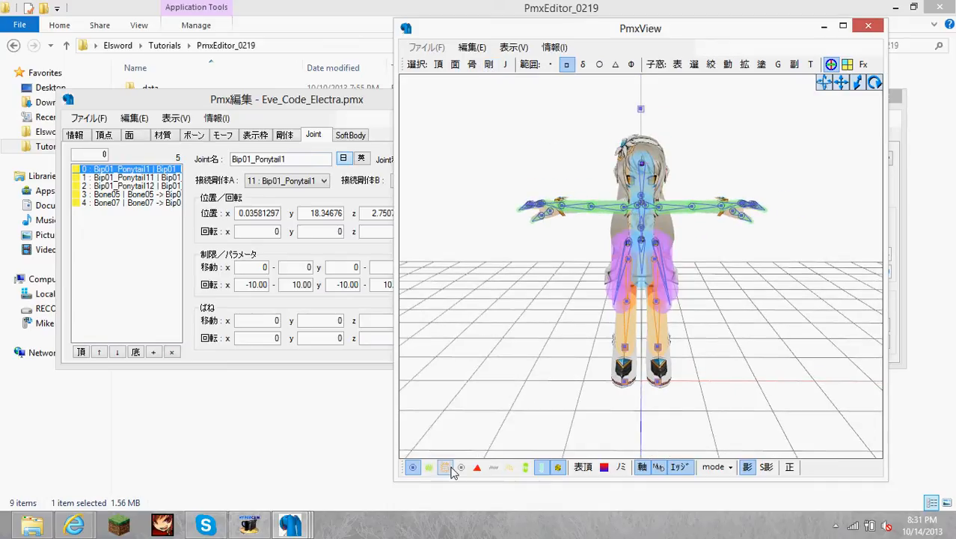
left_click(542, 469)
left_click(557, 468)
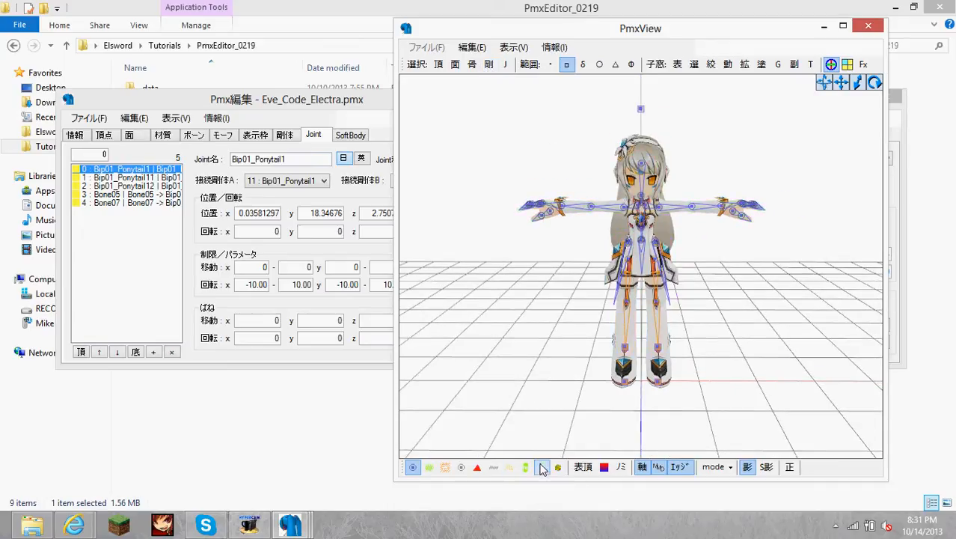
left_click(416, 468)
right_click_drag(516, 334, 515, 327)
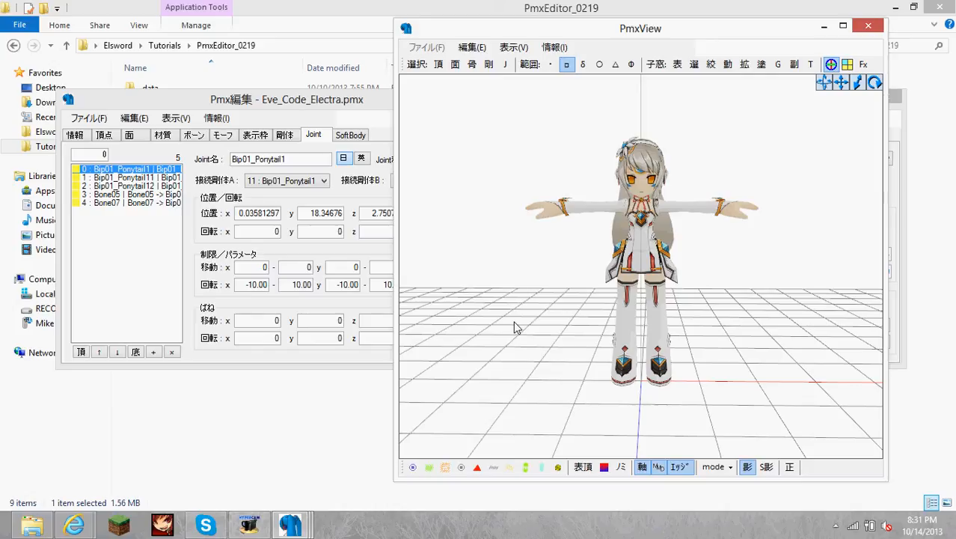
Step: Open the MikuMikuDanceE_v739dot folder inside MMD Animation and launch MikuMikuDance
left_click(95, 47)
left_click(138, 288)
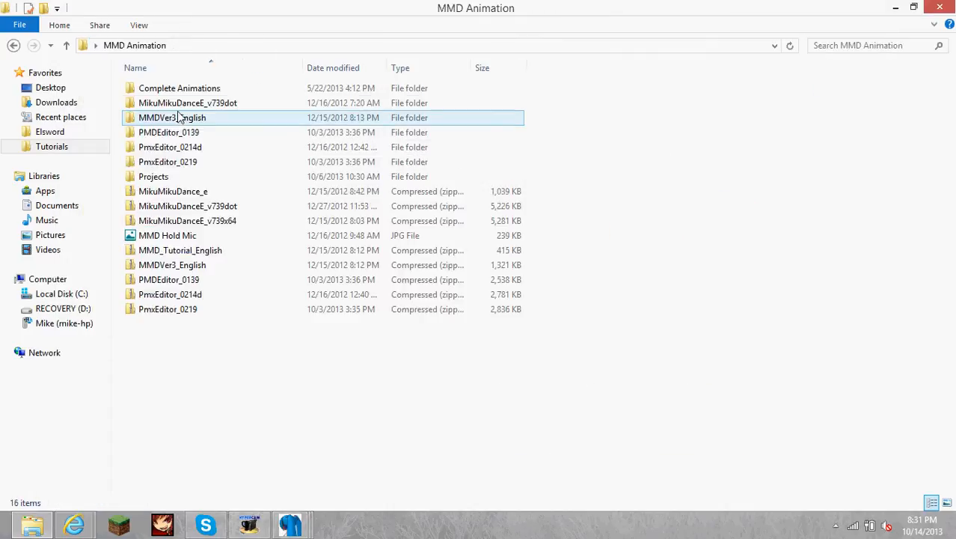
double_click(180, 102)
double_click(169, 118)
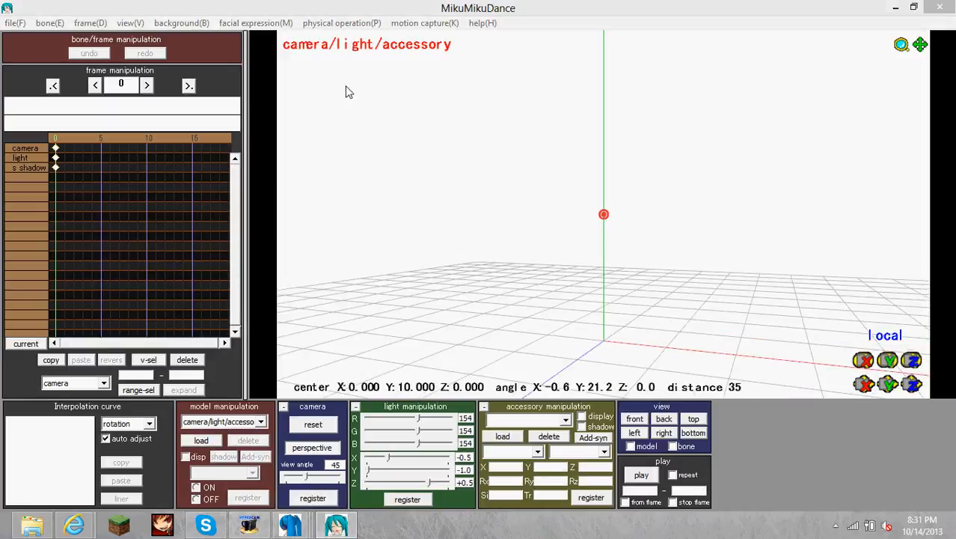
Step: Load Eve_Code_Electra.pmx from the Tutorials folder as a model and accept its model information
left_click(208, 440)
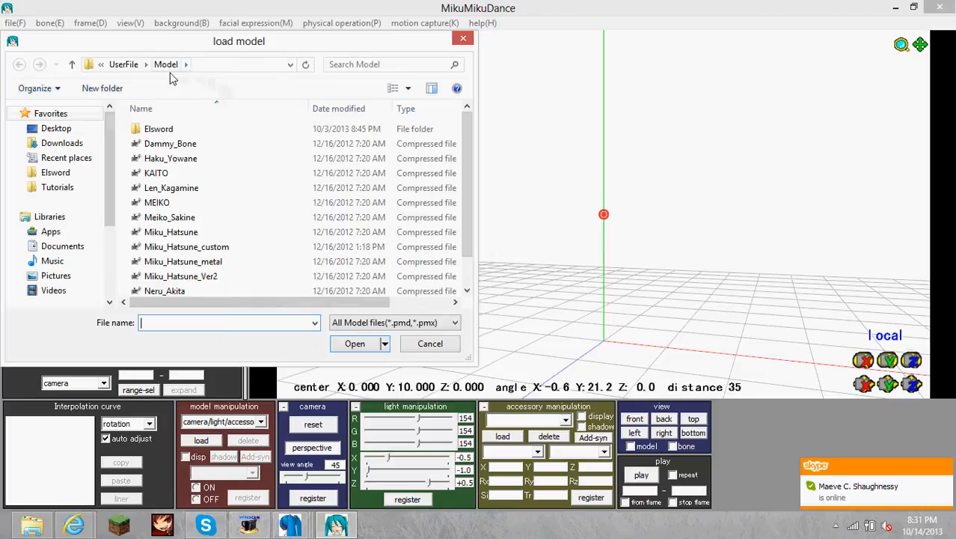
left_click(101, 65)
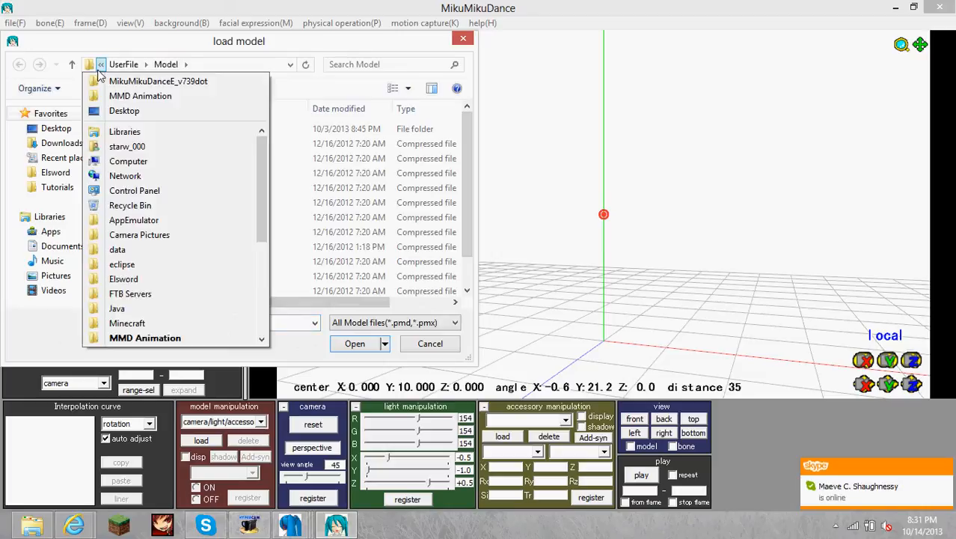
left_click(45, 187)
left_click(215, 251)
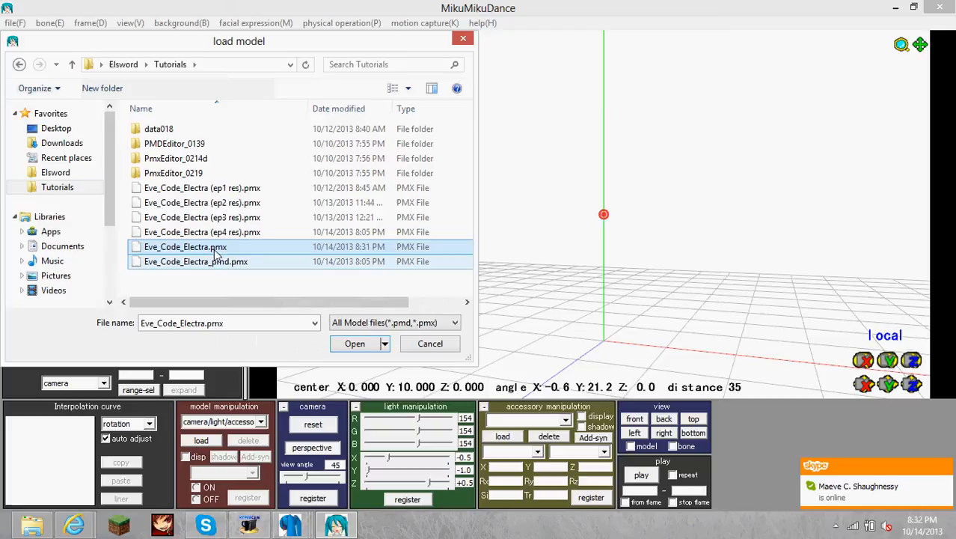
left_click(355, 342)
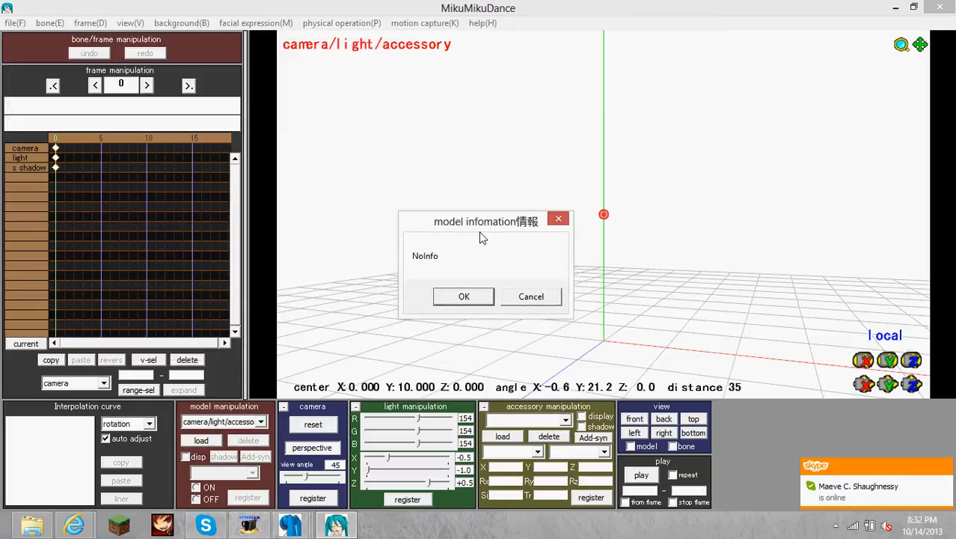
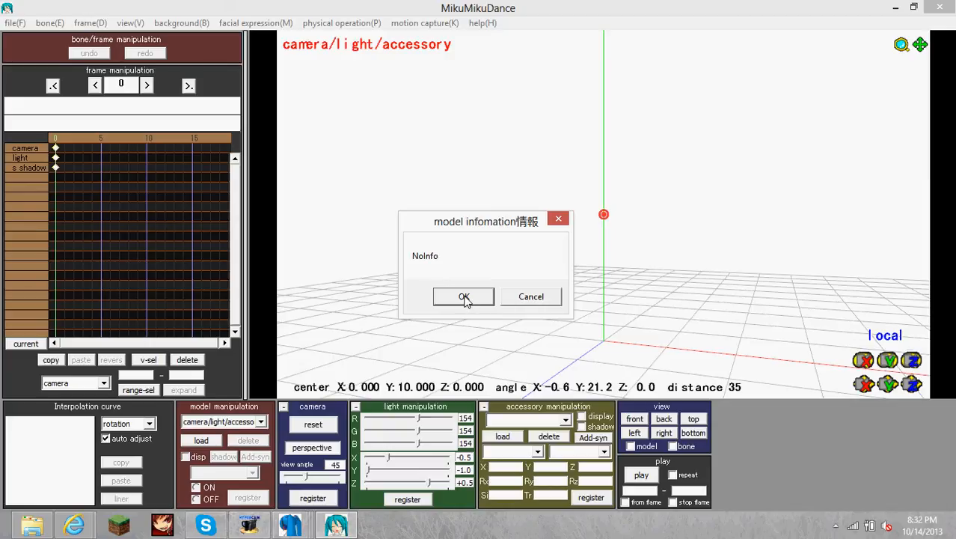
left_click(464, 299)
left_click(465, 298)
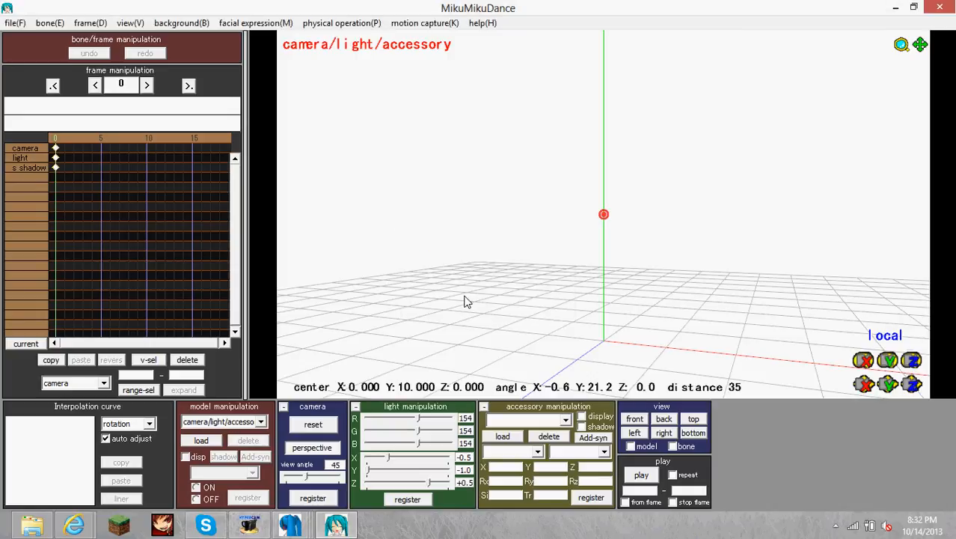
Step: Try raising and shifting the center bone to test how the body and legs follow, and undo the moves
mouse_move(709, 198)
right_mouse_down()
mouse_move(660, 204)
mouse_move(699, 202)
right_mouse_up()
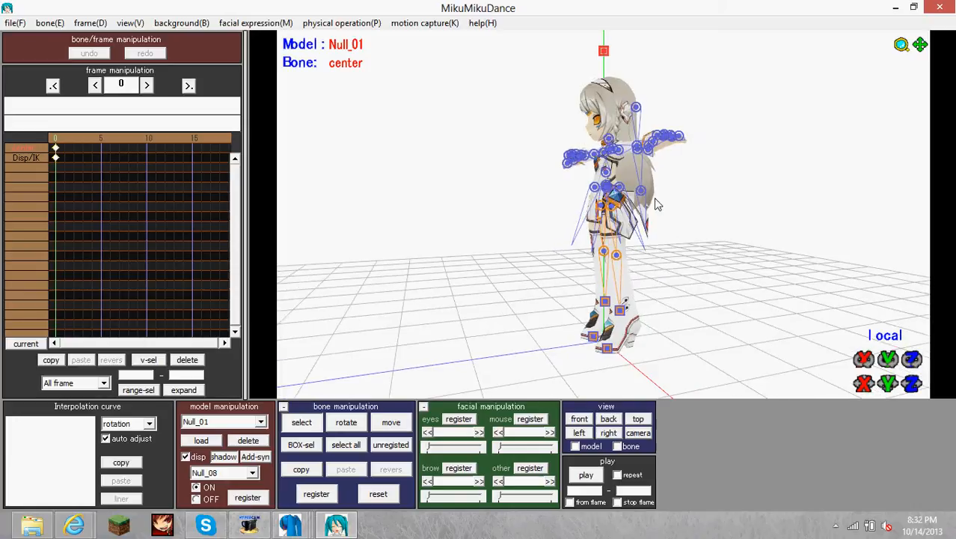
left_click_drag(603, 47, 604, 21)
left_click_drag(621, 198, 621, 168)
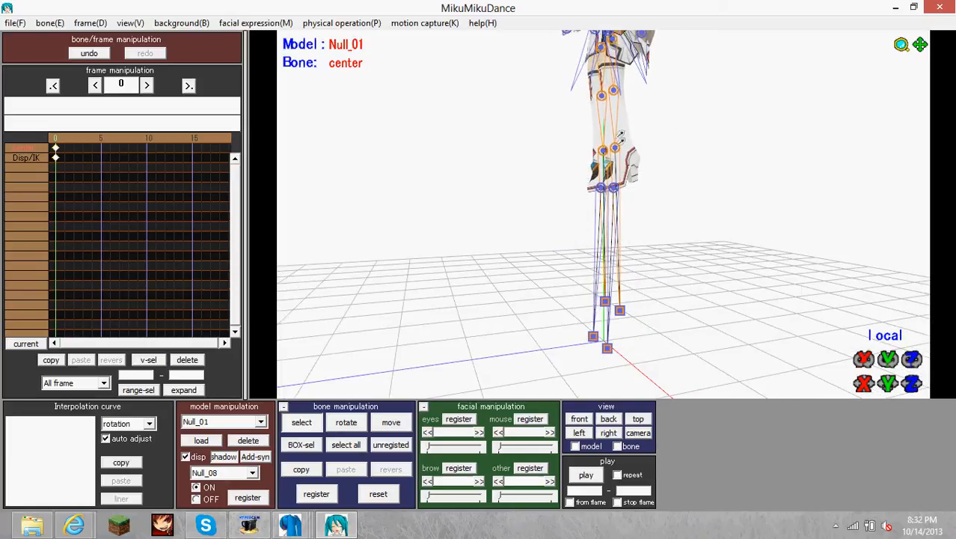
right_click_drag(808, 283, 775, 320)
key("ctrl+z")
right_click_drag(864, 398, 763, 321)
key("ctrl+x")
left_click_drag(864, 359, 879, 359)
key("ctrl+z")
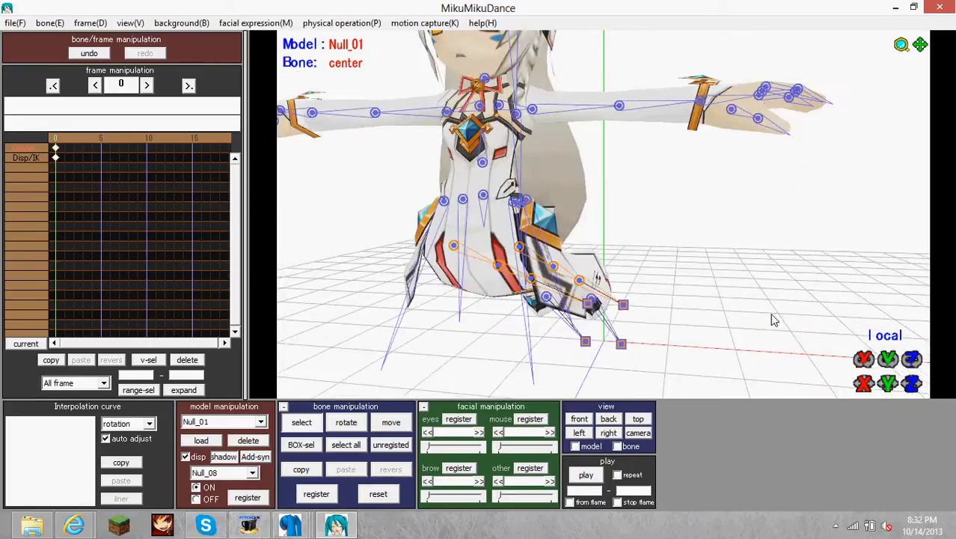
Step: Try moving the Null_08 leg IK bone upward and forward so the leg lifts with a bent knee
scroll(749, 310, "down", 3)
right_click_drag(737, 293, 723, 294)
right_click_drag(656, 179, 631, 273)
left_click(635, 243)
left_click(623, 312)
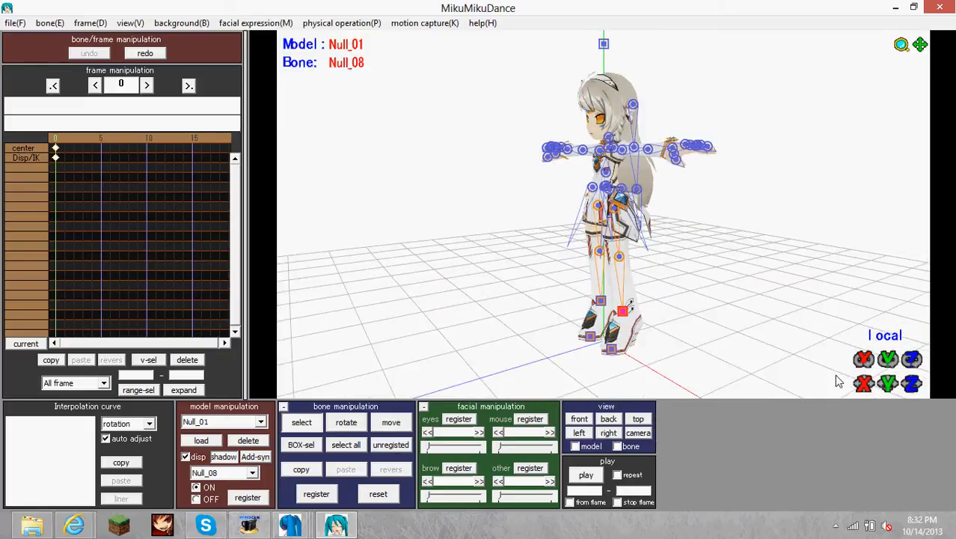
left_click_drag(887, 394, 887, 351)
Step: Select the Null_05 upper-leg bone, examine the skirt around the raised leg up close, and undo the leg pose
right_click_drag(750, 321, 742, 323)
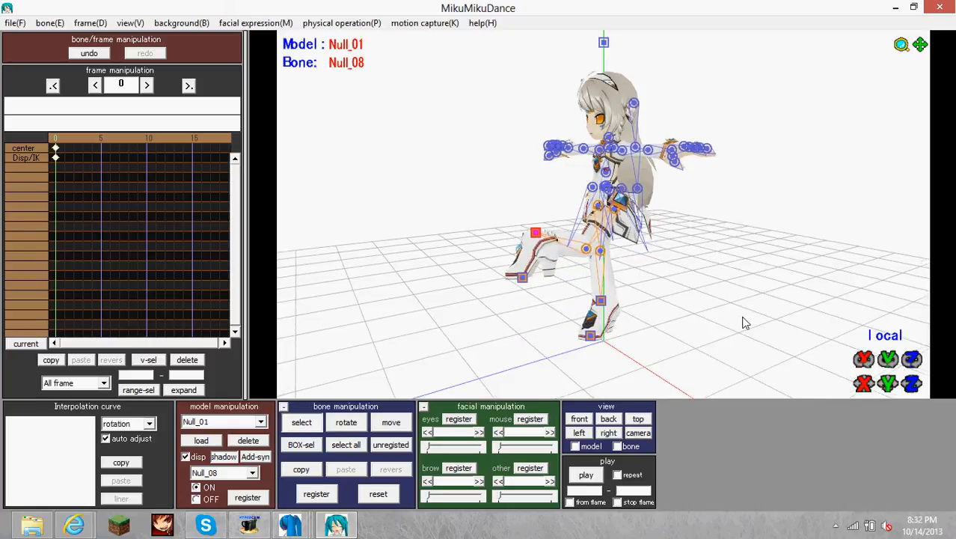
left_click(616, 213)
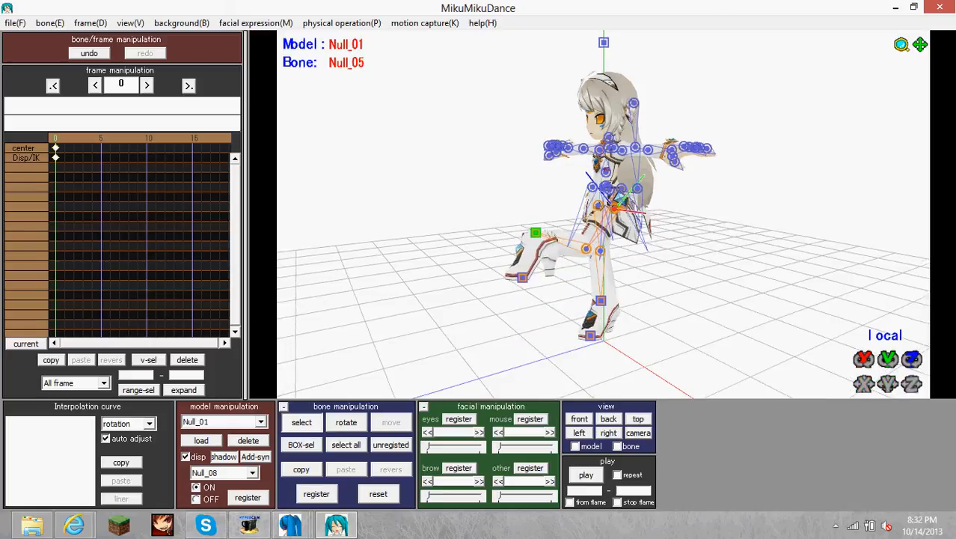
right_click_drag(711, 296, 648, 281)
scroll(624, 242, "up", 9)
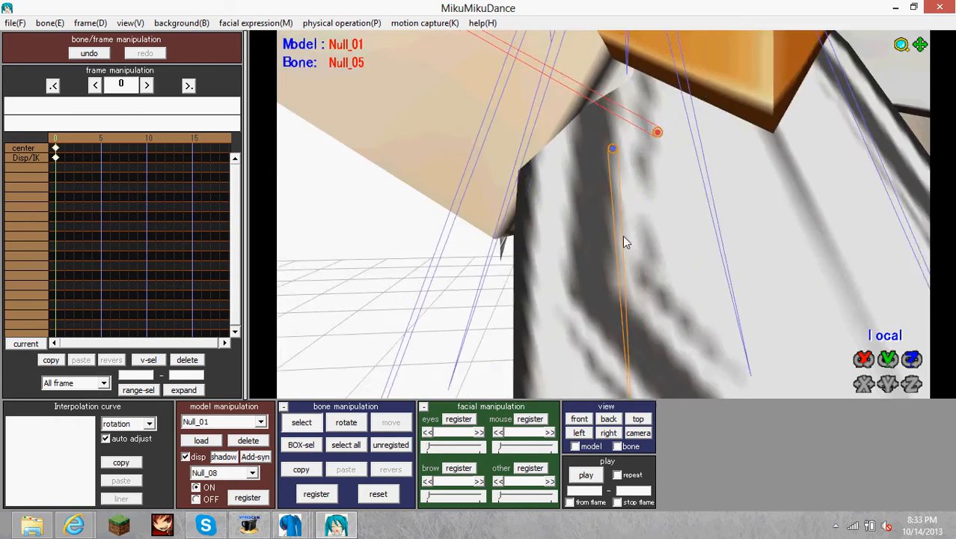
scroll(633, 241, "down", 6)
right_click_drag(633, 241, 722, 259)
key("ctrl+z")
key("ctrl+z")
key("ctrl+z")
scroll(688, 254, "down", 5)
scroll(722, 259, "up", 3)
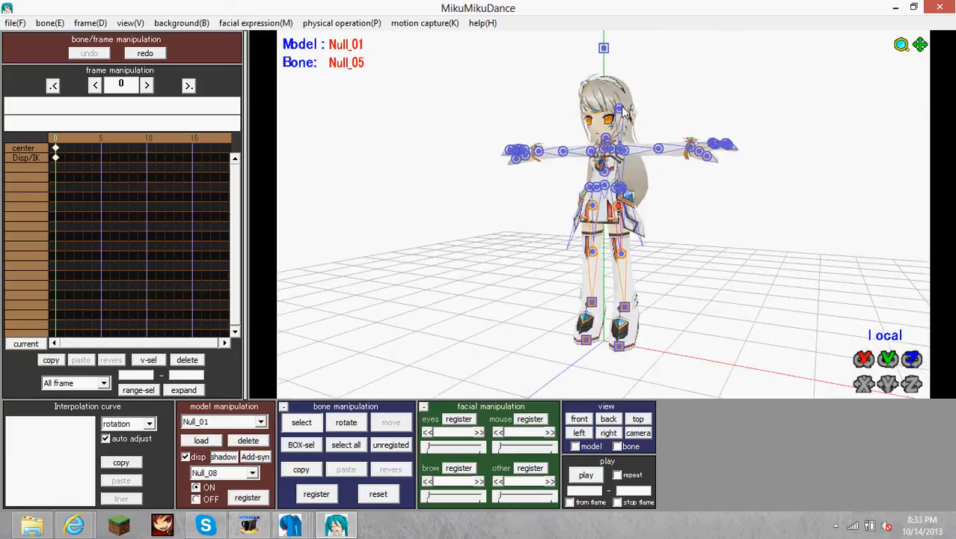
Step: Select the Null_27 shoulder bone, try rotating it about its local Y axis, and undo the rotation
left_click(624, 151)
right_click_drag(626, 152, 684, 155)
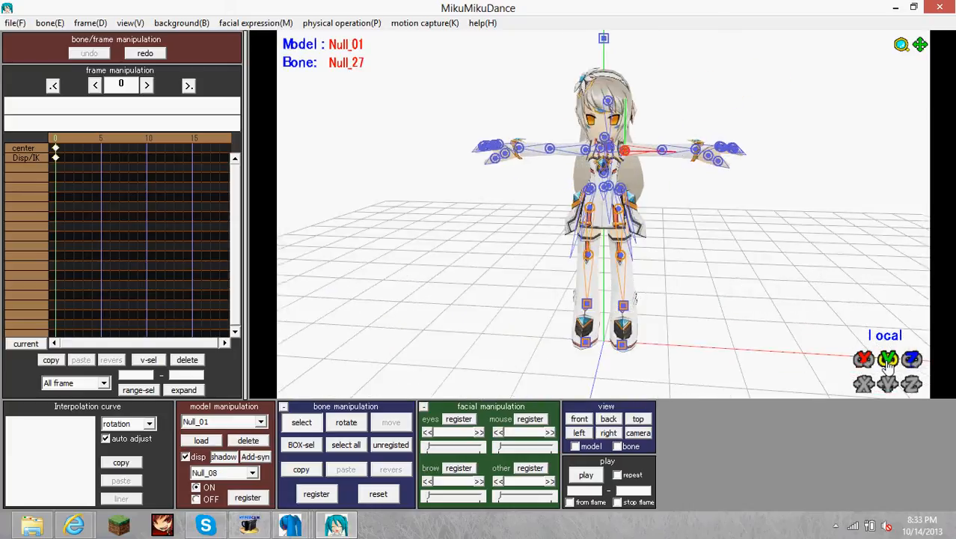
left_click_drag(888, 362, 887, 357)
key("ctrl+z")
right_click_drag(720, 181, 728, 188)
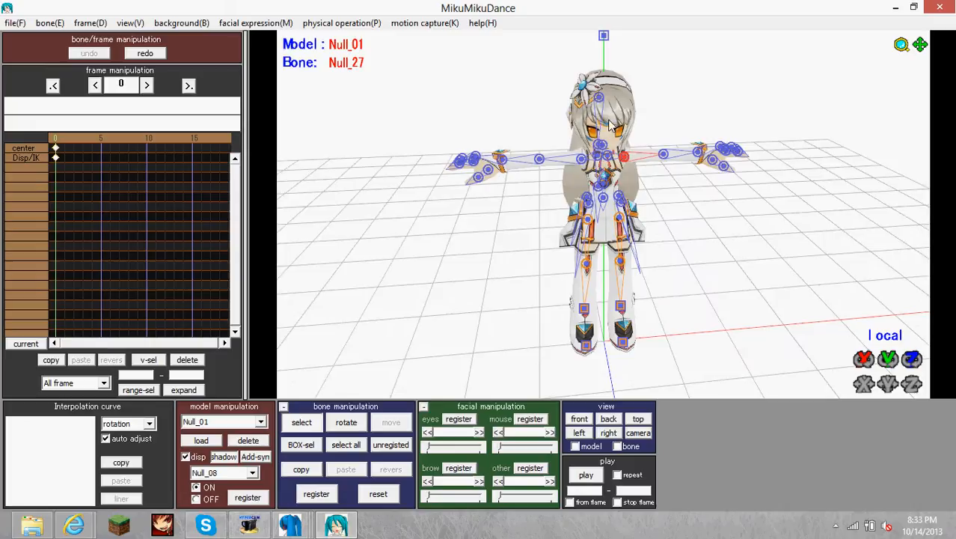
Step: Try rotating the Null_21 neck bone to test how the head and hair follow, and undo the rotation
right_click_drag(600, 129, 617, 128)
left_click(600, 140)
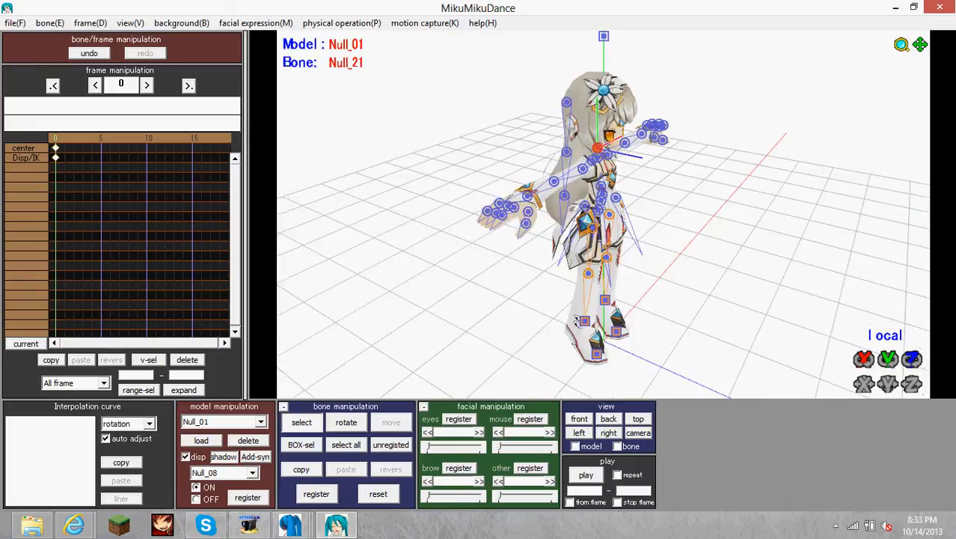
key("ctrl+z")
right_click_drag(703, 238, 769, 228)
Step: Try the anytime physics mode, view the hair from several angles, and return to the only playtime mode
left_click(365, 23)
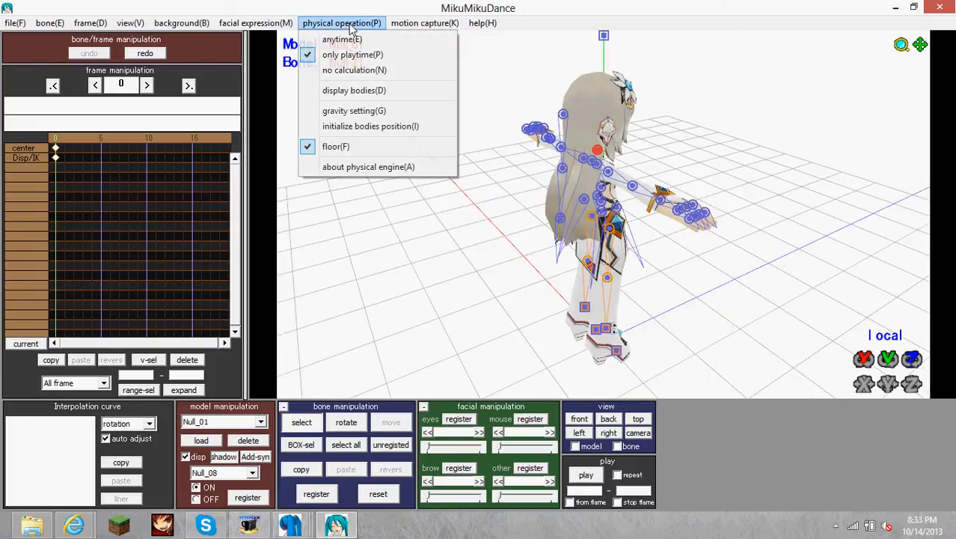
left_click(342, 39)
right_click_drag(449, 119, 377, 167)
right_click_drag(738, 218, 576, 125)
left_click(341, 22)
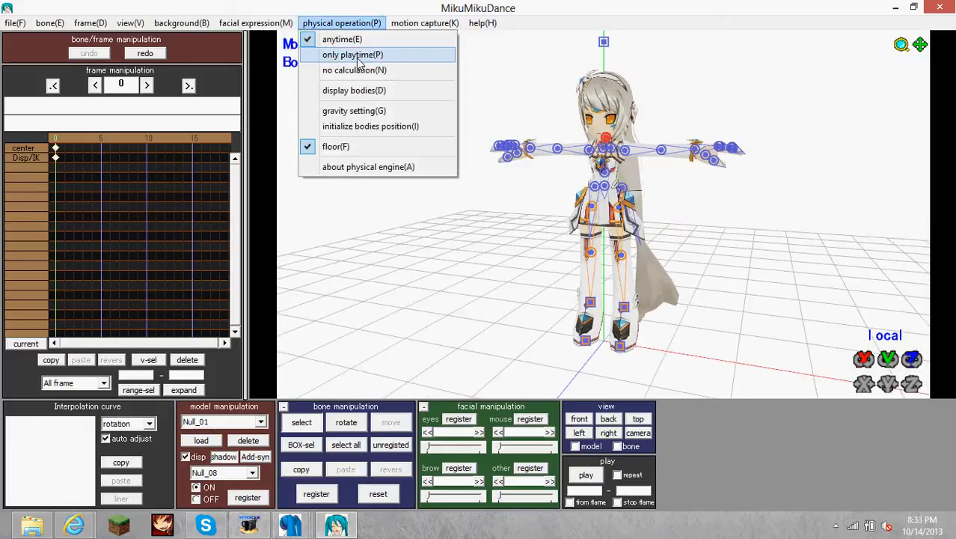
left_click(363, 56)
right_click_drag(658, 168, 644, 153)
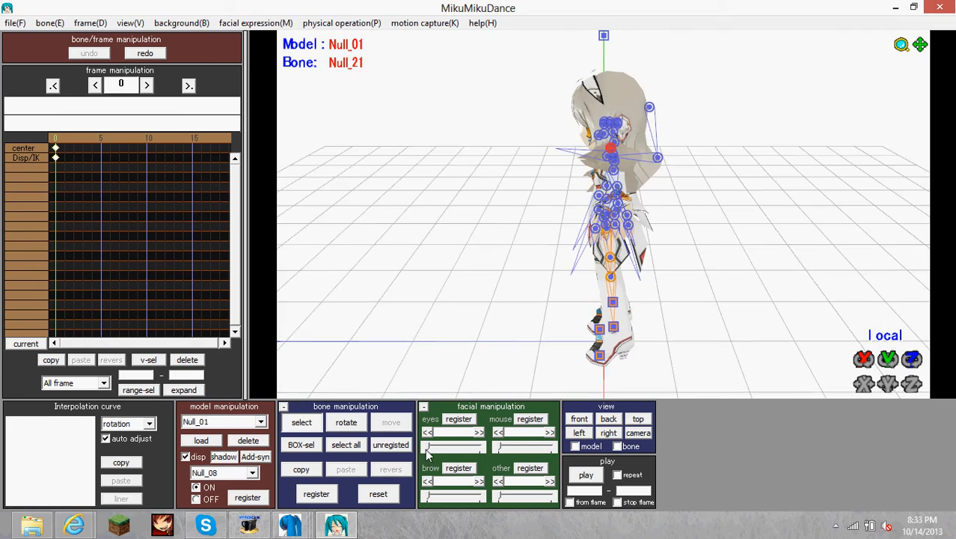
Step: Switch to PmxEditor, show both model windows, check the hair1 rigid body in Code_Electra.pmx, and show that model's joints
left_click(300, 527)
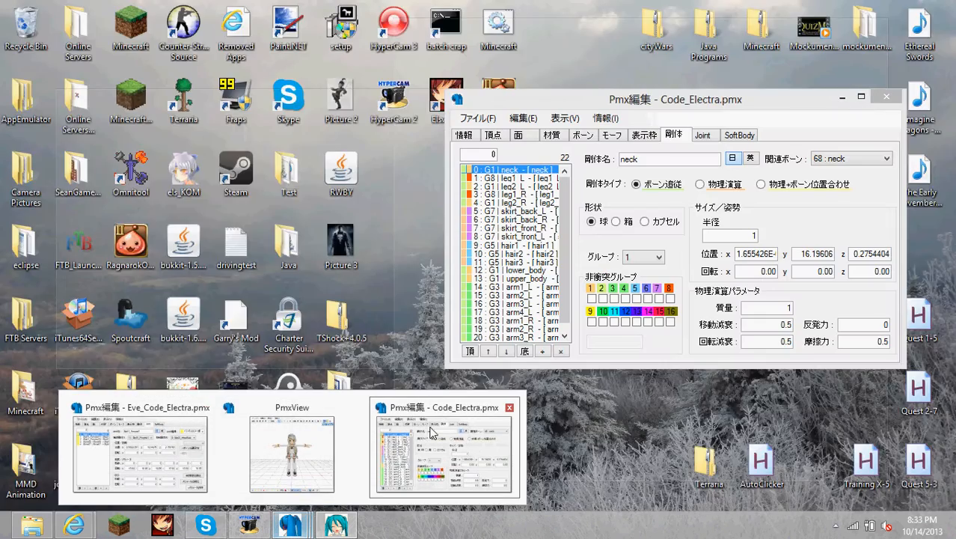
left_click(449, 452)
left_click(528, 247)
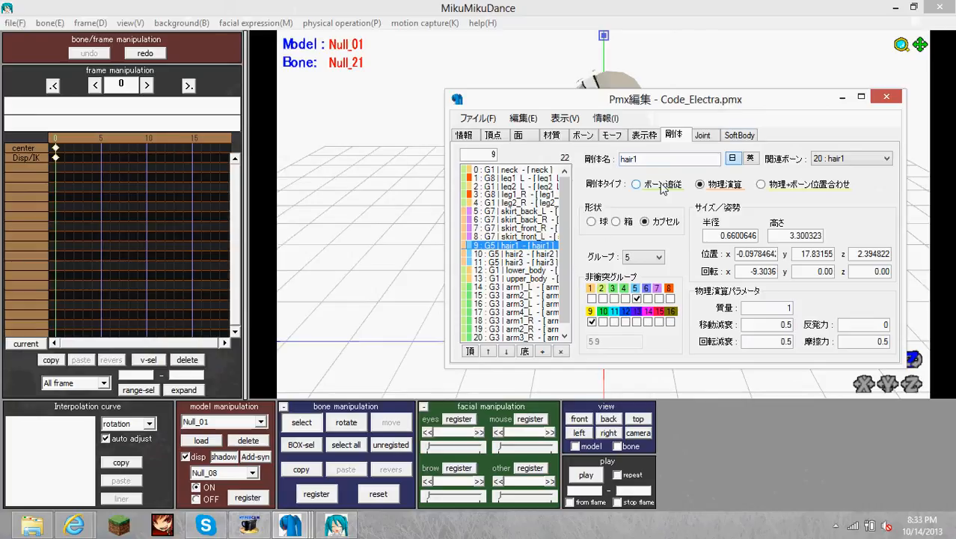
mouse_move(296, 526)
left_click(207, 461)
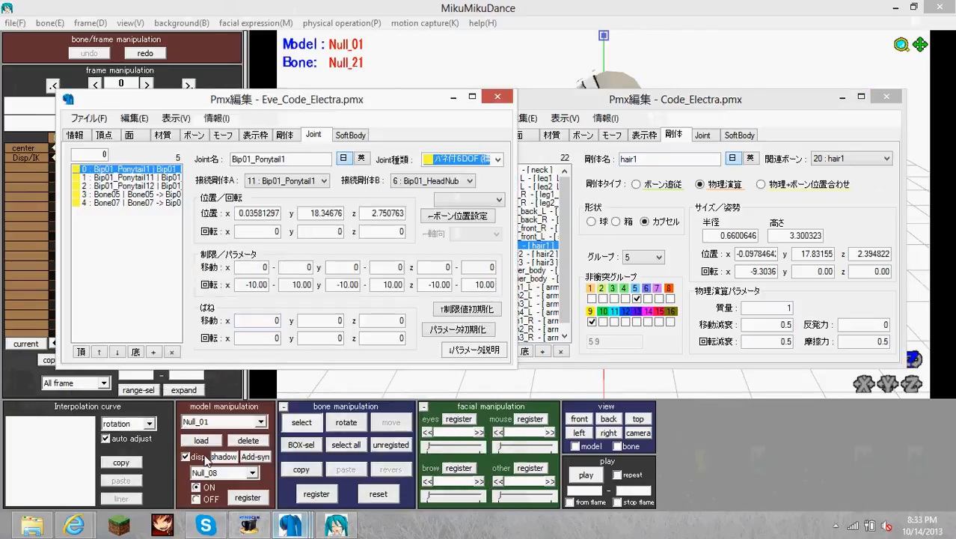
left_click(653, 110)
left_click(702, 135)
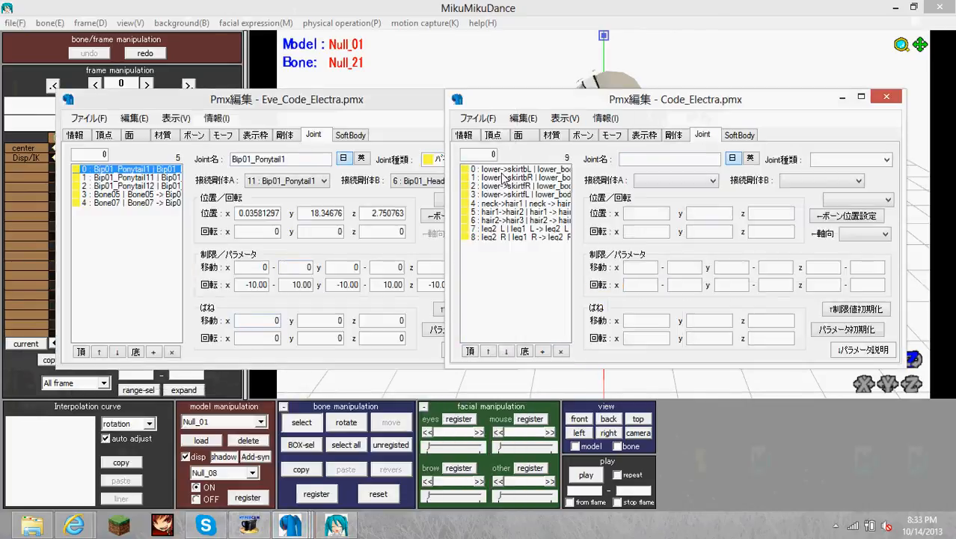
Step: Examine which rigid bodies the reference model's neck->hair1, hair1->hair2 and hair2->hair3 joints connect
left_click(520, 204)
left_click(520, 212)
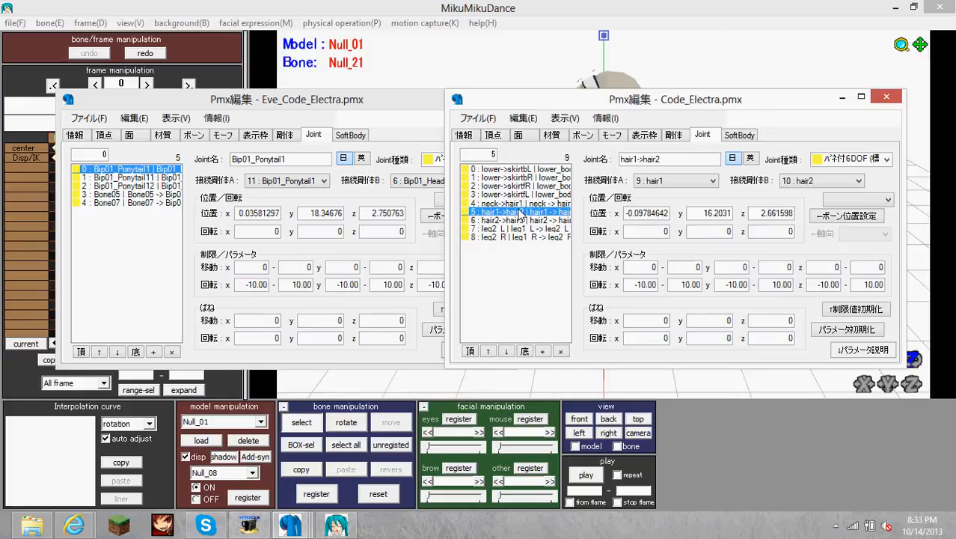
left_click(524, 204)
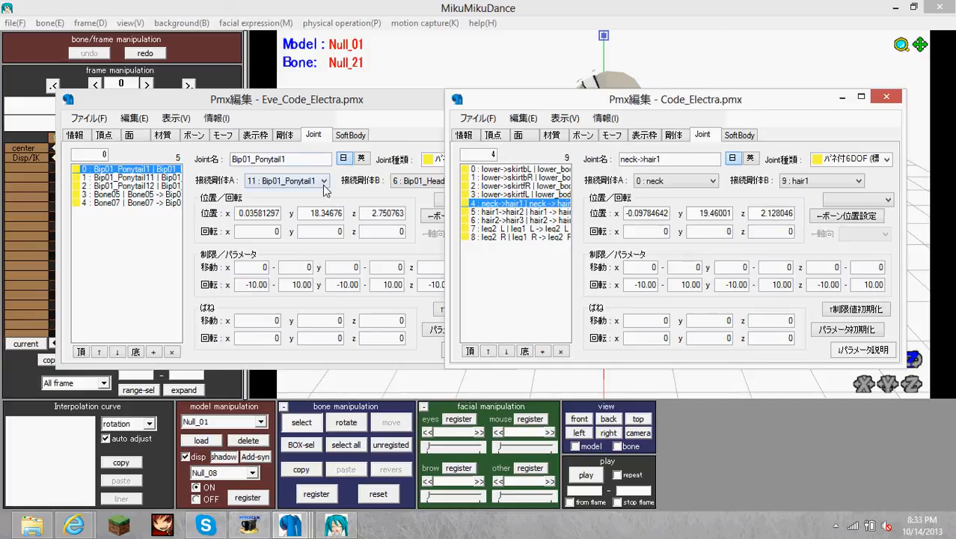
left_click(531, 212)
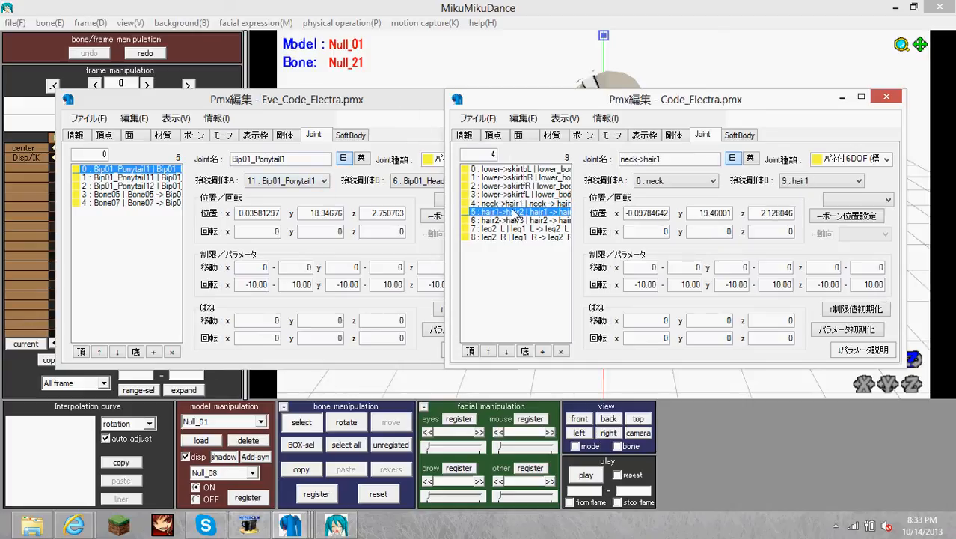
left_click(515, 221)
left_click(520, 204)
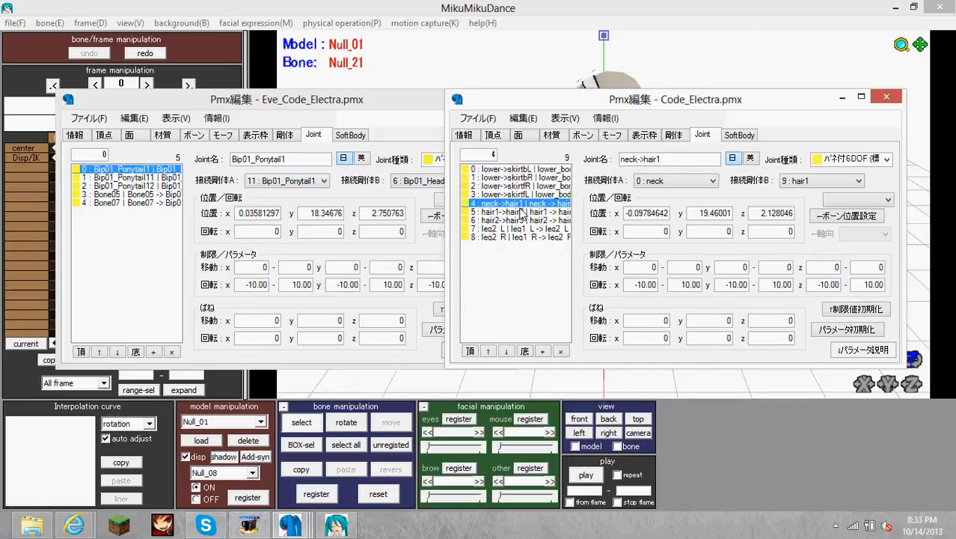
Step: In Eve_Code_Electra.pmx, connect the Bip01_Ponytail1 joint from body A 6: Bip01_HeadNub to body B 11: Bip01_Ponytail1
left_click(352, 110)
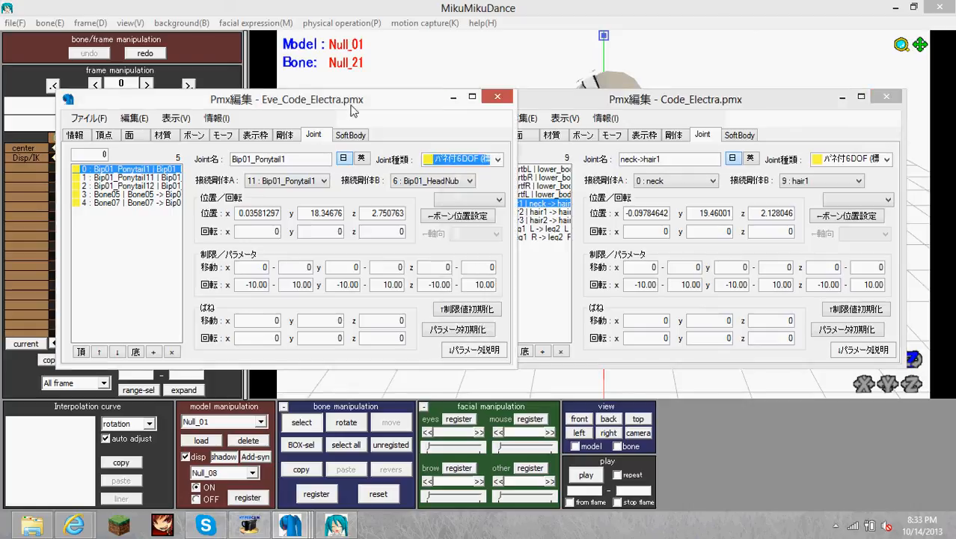
left_click(160, 186)
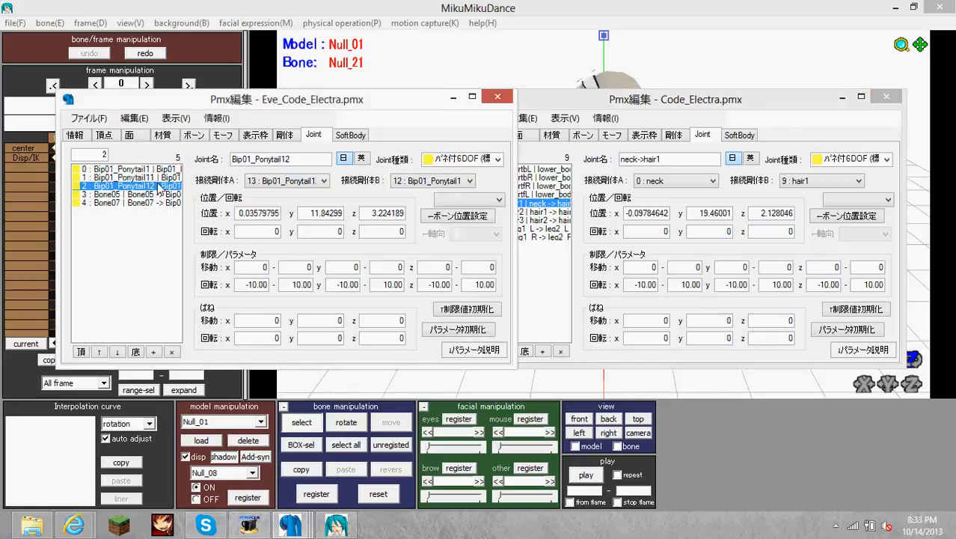
left_click(160, 170)
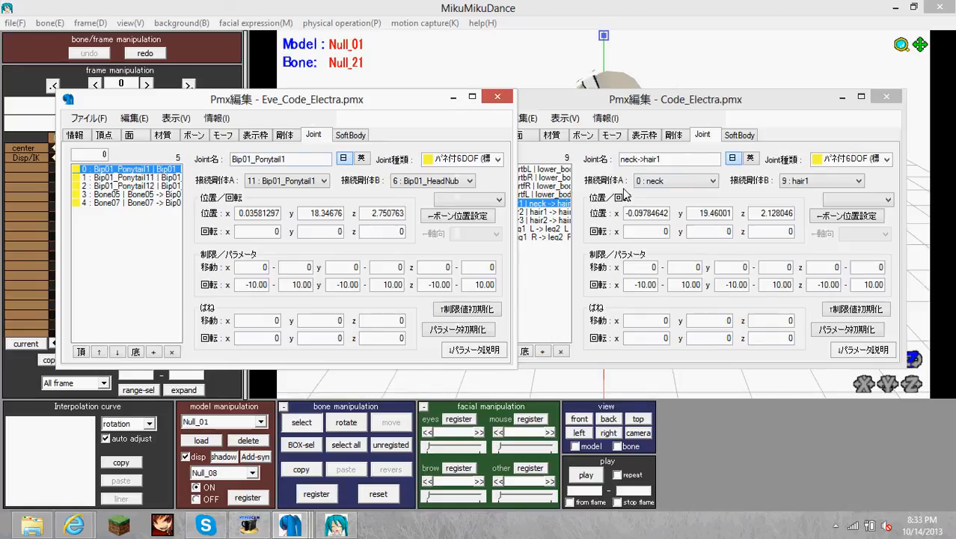
left_click(303, 182)
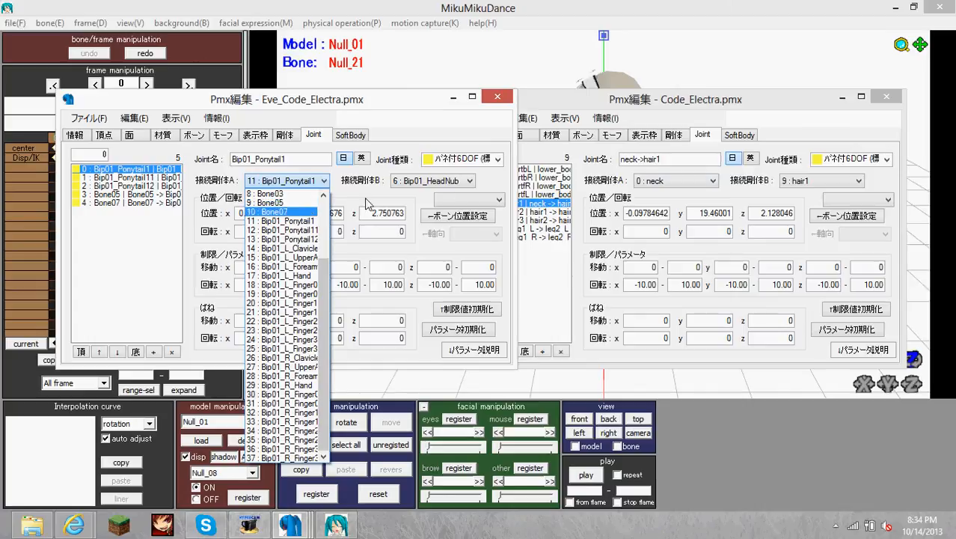
left_click(432, 183)
left_click(320, 182)
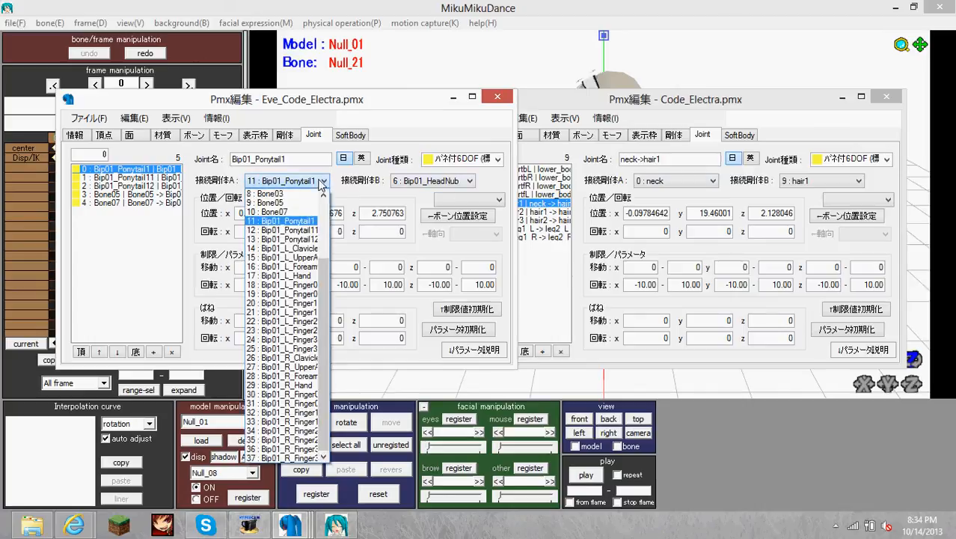
scroll(284, 231, "up", 2)
left_click(282, 230)
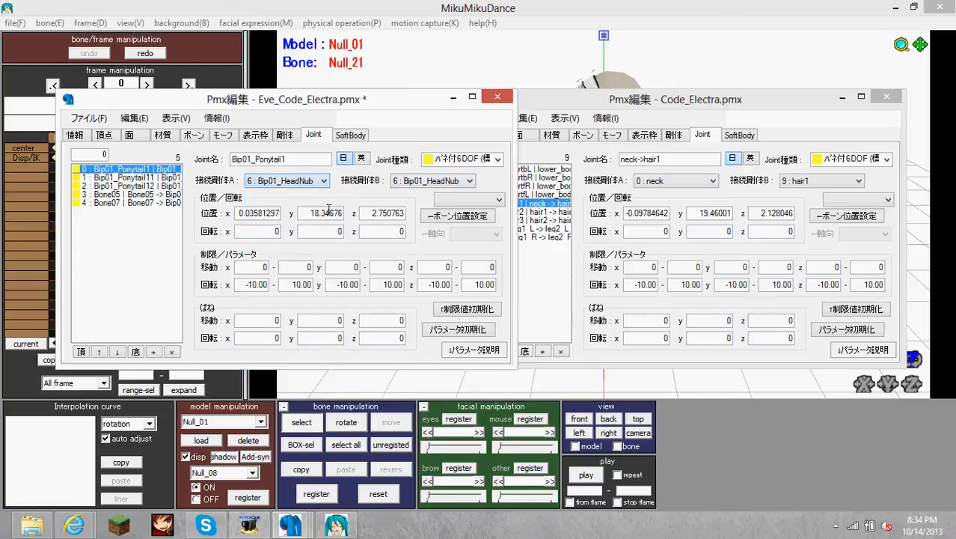
left_click(421, 183)
left_click(421, 239)
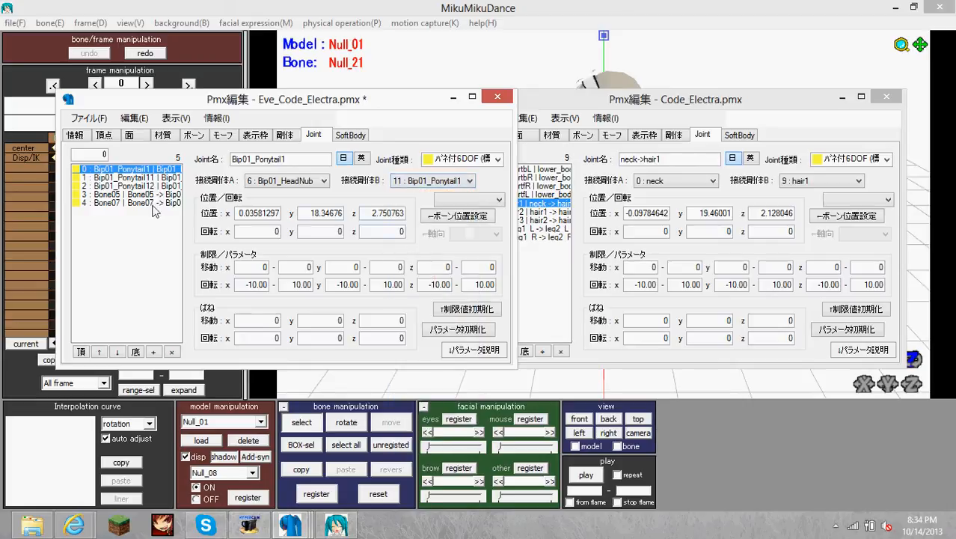
Step: Connect the Bip01_Ponytail11 joint from body A 11: Bip01_Ponytail1 to body B 12: Bip01_Ponytail11
left_click(162, 178)
left_click(298, 182)
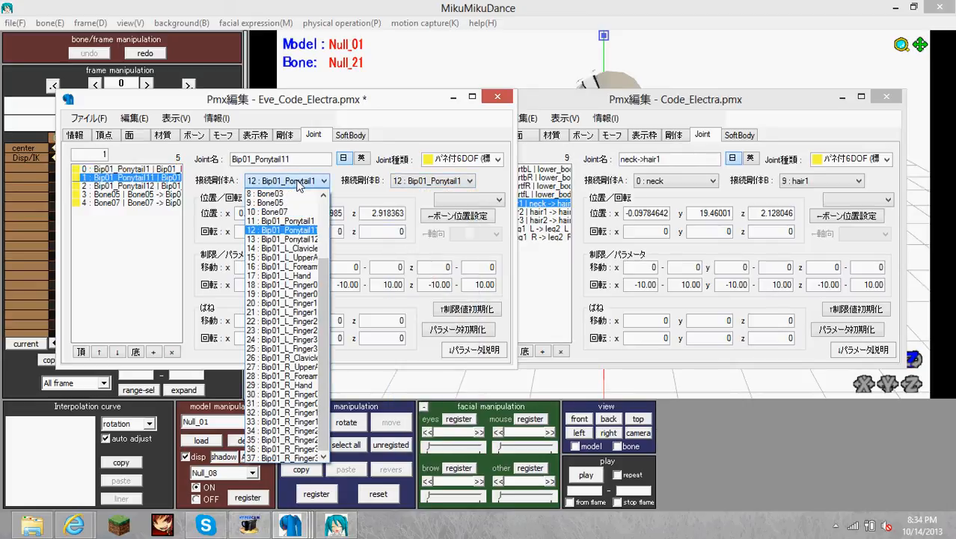
left_click(282, 221)
left_click(465, 181)
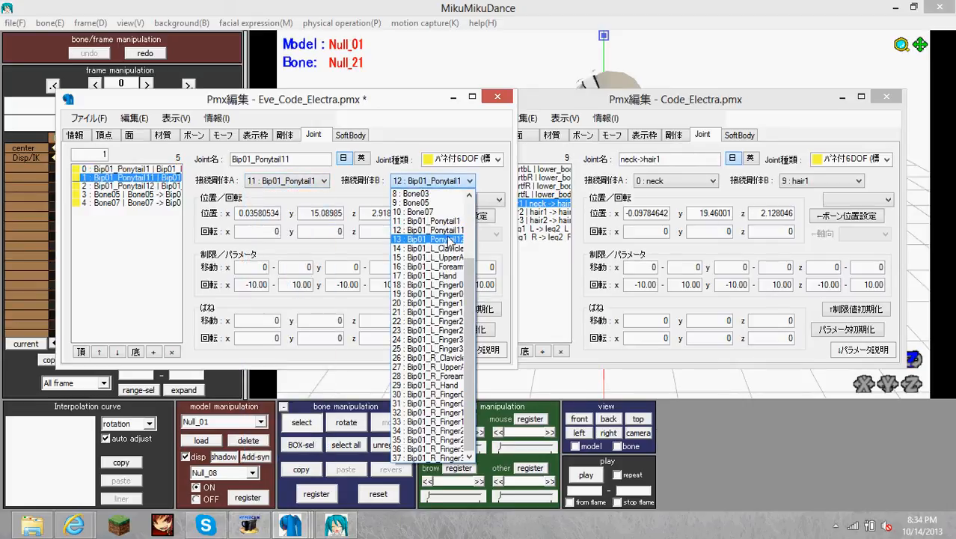
left_click(433, 230)
Step: Connect the Bip01_Ponytail12 joint from body A 12: Bip01_Ponytail11 to body B 13: Bip01_Ponytail12
left_click(171, 186)
left_click(286, 180)
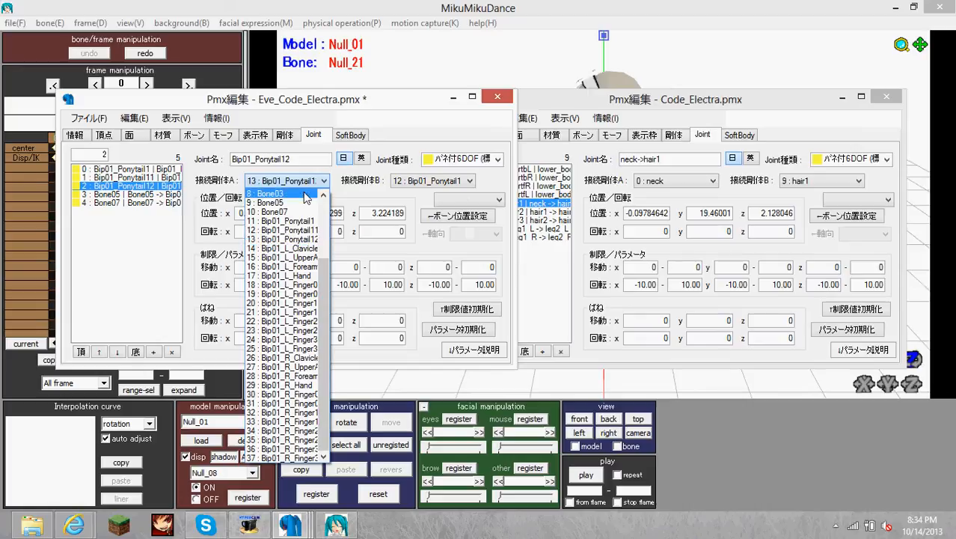
left_click(284, 233)
left_click(448, 178)
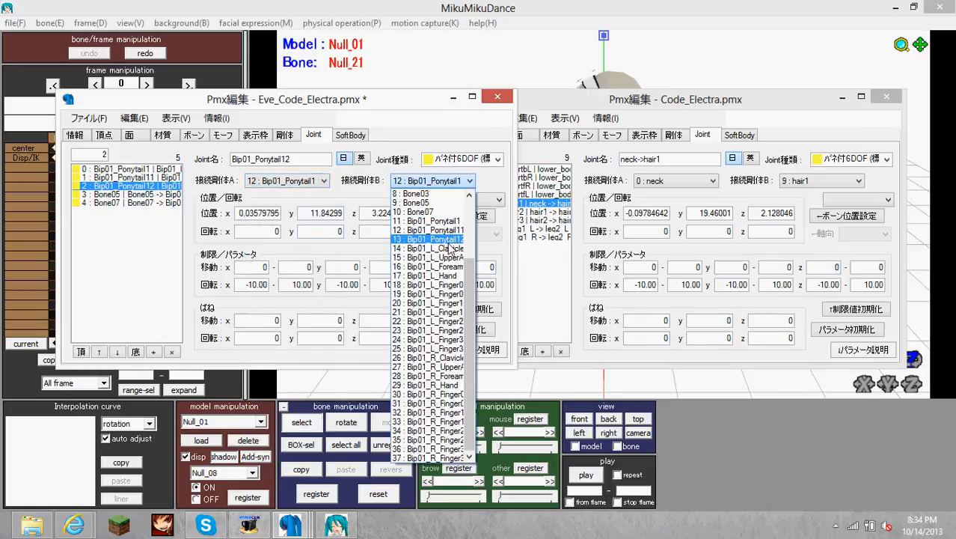
left_click(439, 236)
Step: Save the corrected joints over the existing Eve_Code_Electra.pmx and return to MikuMikuDance
left_click(89, 118)
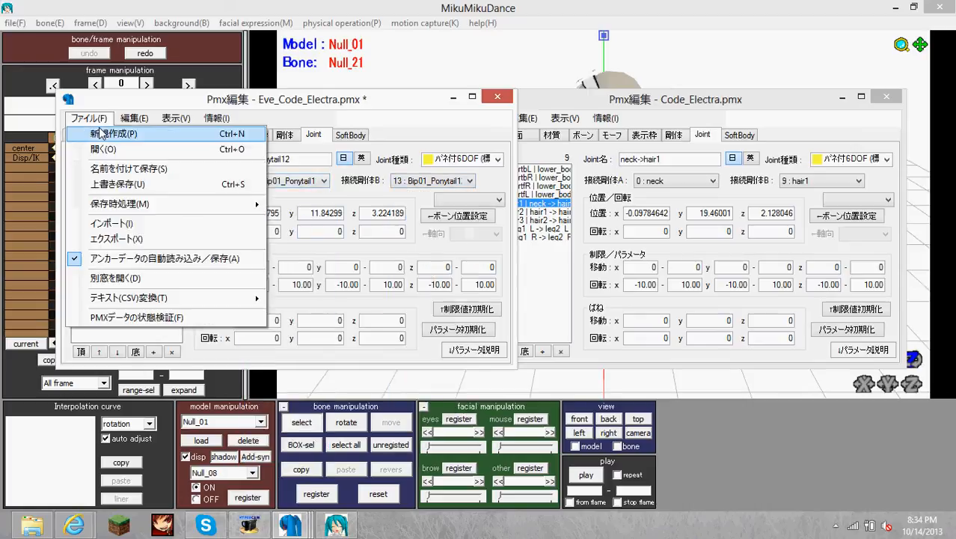
left_click(125, 184)
left_click(349, 66)
Step: Delete the loaded Null_01 model and load the updated Eve_Code_Electra.pmx from the Tutorials folder, accepting its model information
left_click(247, 440)
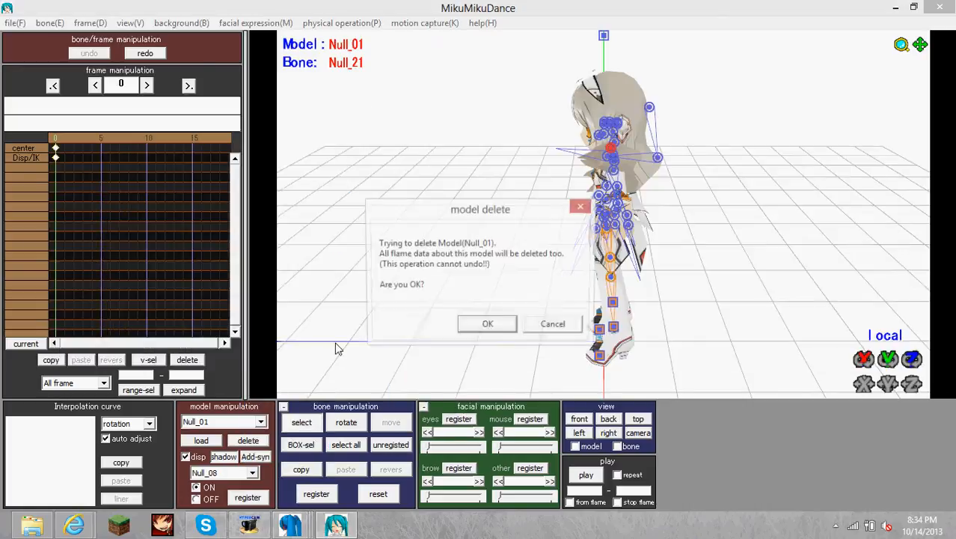
left_click(484, 325)
left_click(201, 440)
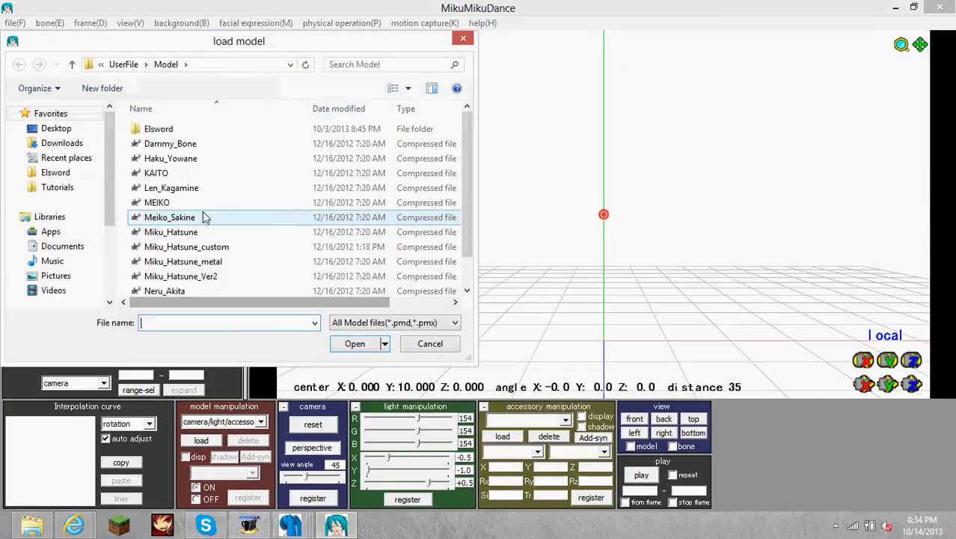
left_click(48, 193)
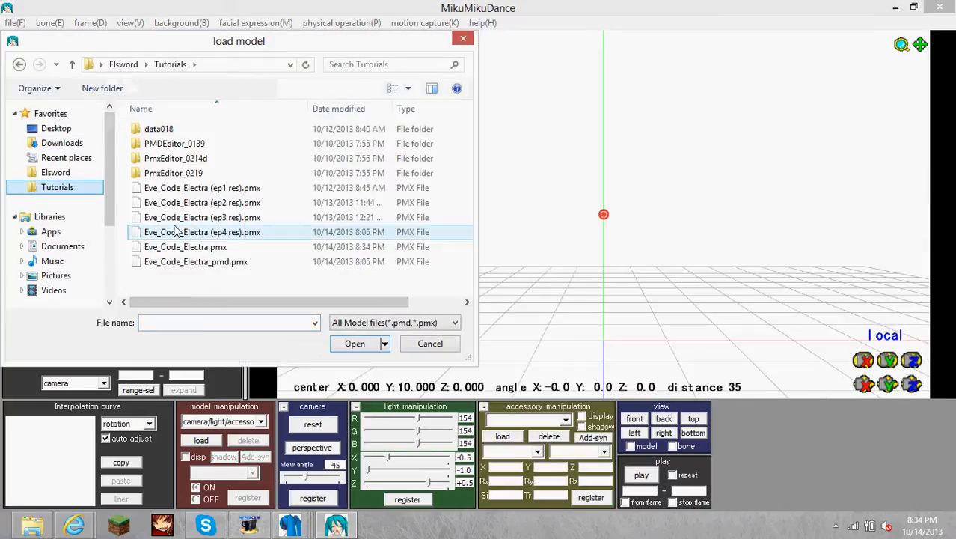
double_click(225, 248)
left_click(452, 305)
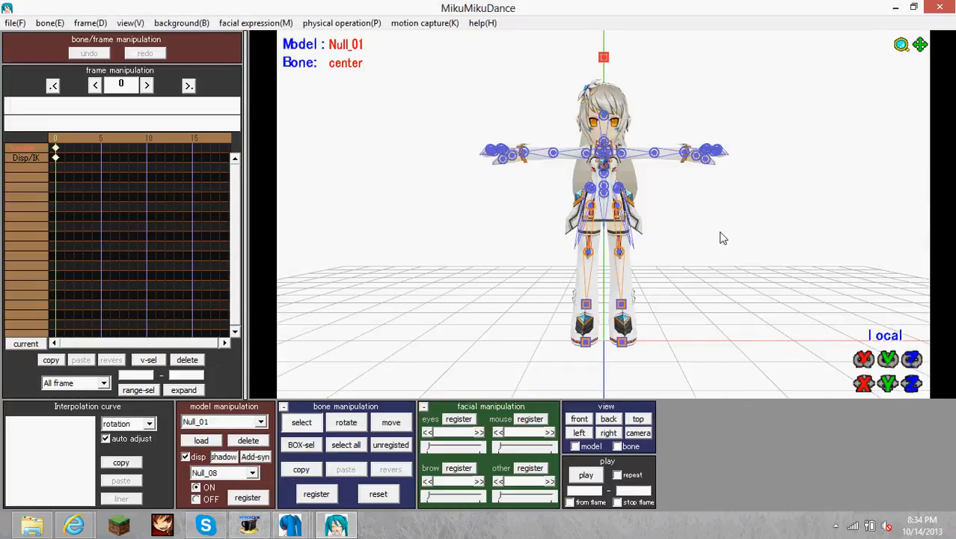
Step: Set the physics calculation to anytime and view the reloaded model's hair and skirt from the side
right_click_drag(456, 120, 491, 111)
left_click(341, 22)
left_click(329, 41)
mouse_move(720, 144)
right_mouse_down()
mouse_move(630, 158)
mouse_move(664, 151)
mouse_move(473, 162)
mouse_move(719, 146)
right_mouse_up()
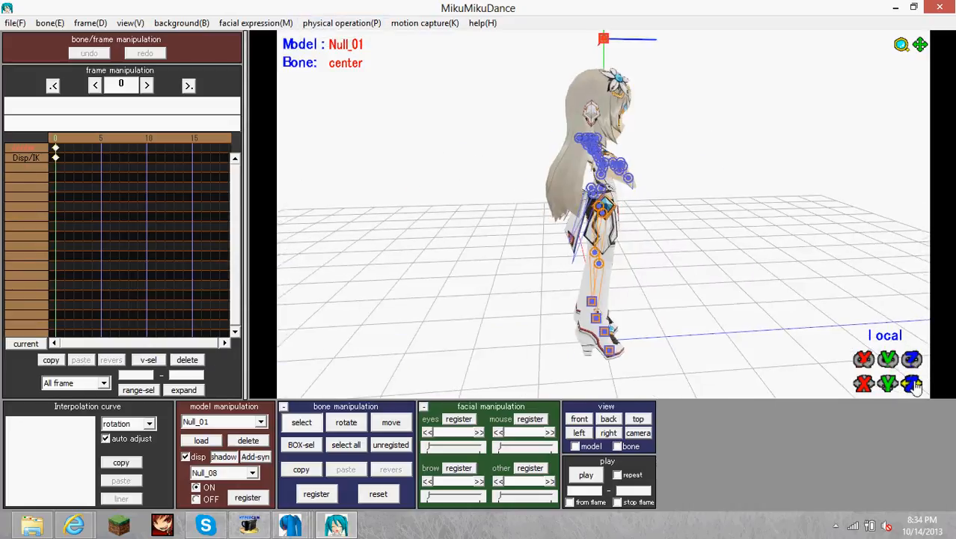
Step: Try shifting the center bone along its local Z and Y axes to test the hair and skirt physics, and undo the moves
left_click_drag(911, 383, 911, 439)
right_click_drag(689, 198, 715, 233)
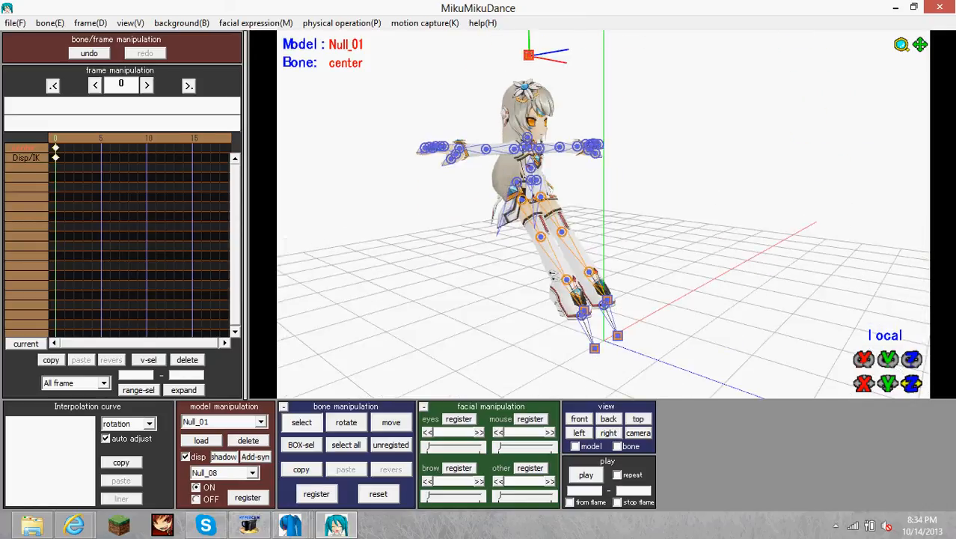
left_click_drag(909, 384, 909, 281)
right_click_drag(722, 267, 645, 233)
left_click_drag(889, 385, 865, 236)
right_click_drag(823, 294, 775, 328)
scroll(793, 295, "down", 3)
key("ctrl+z")
key("ctrl+z")
right_click_drag(733, 281, 725, 320)
key("ctrl+z")
Step: Try moving the center bone along Z and rotating it about Z, and undo the change
left_click_drag(904, 391, 904, 270)
left_click_drag(912, 350, 912, 386)
key("ctrl+z")
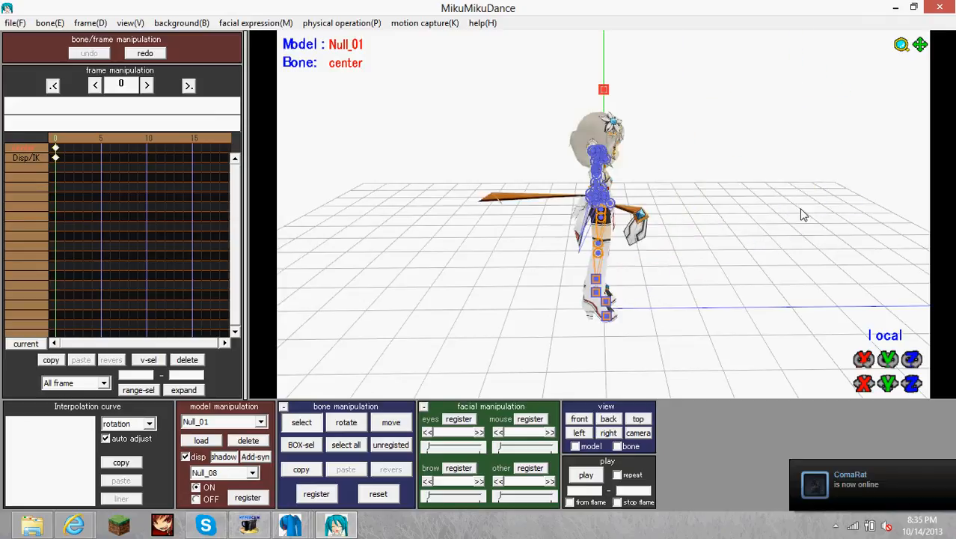
Step: Set the physics calculation back to only playtime and view the model from another angle
right_click_drag(799, 211, 726, 222)
left_click(367, 23)
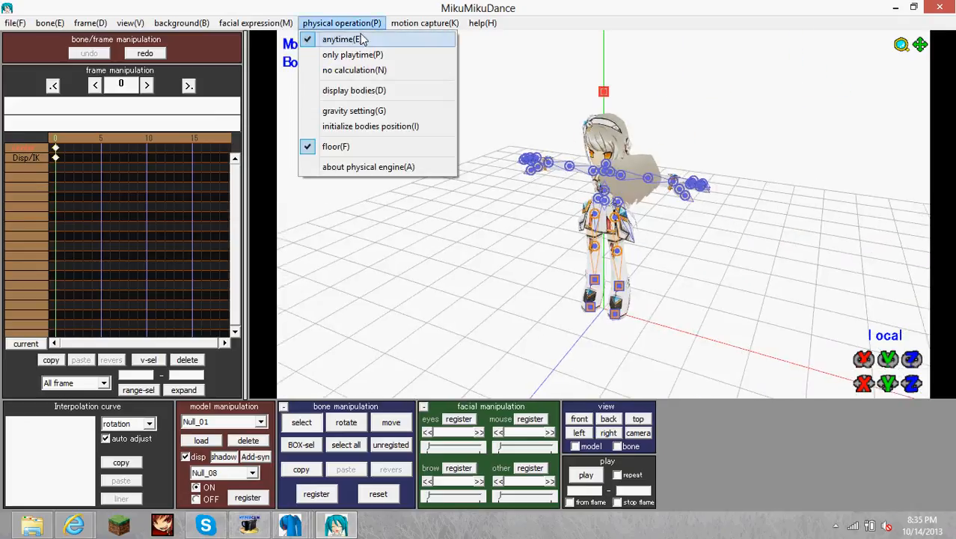
left_click(354, 58)
right_click_drag(703, 137, 673, 145)
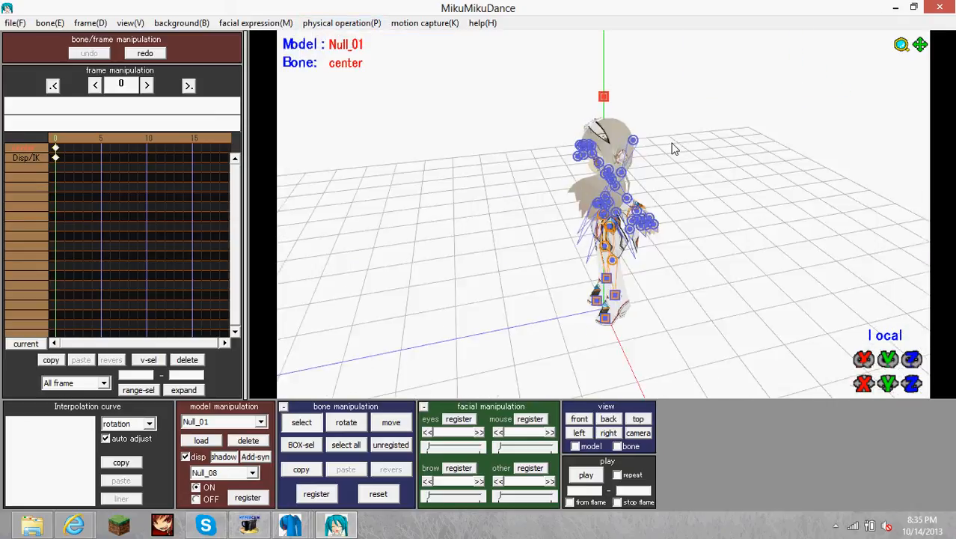
Step: Inspect the Null_22 bone and the Disp/IK row in the frame list, and view the model from the front
left_click(633, 141)
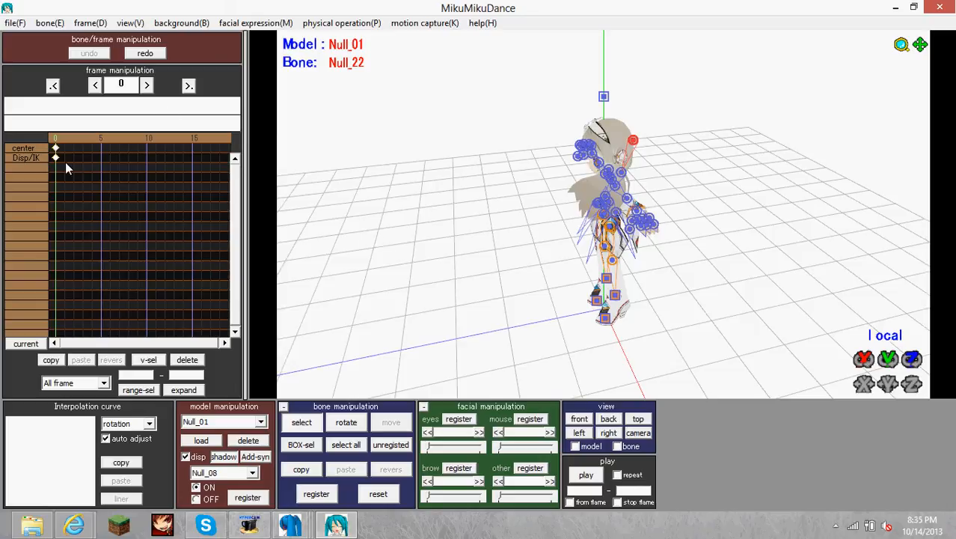
double_click(28, 158)
key("Delete")
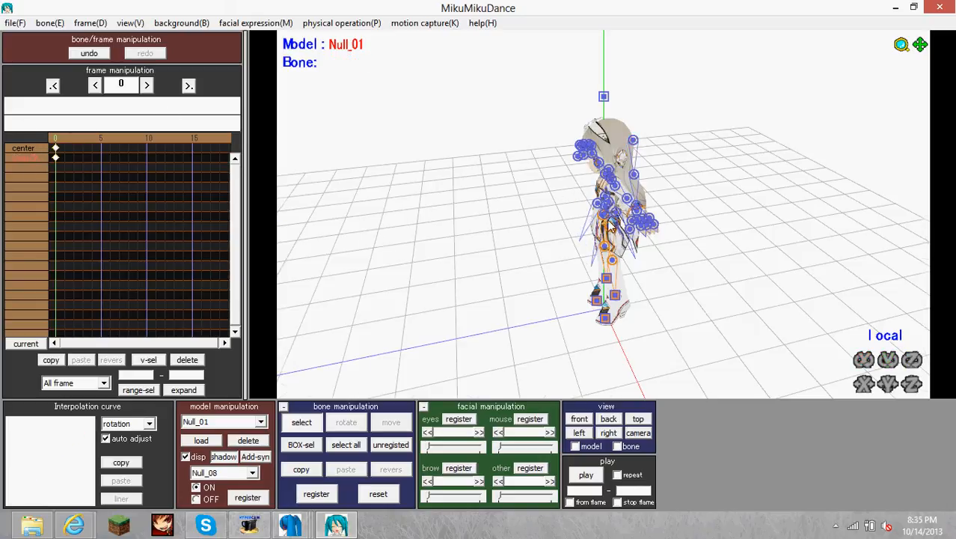
right_click_drag(607, 221, 523, 197)
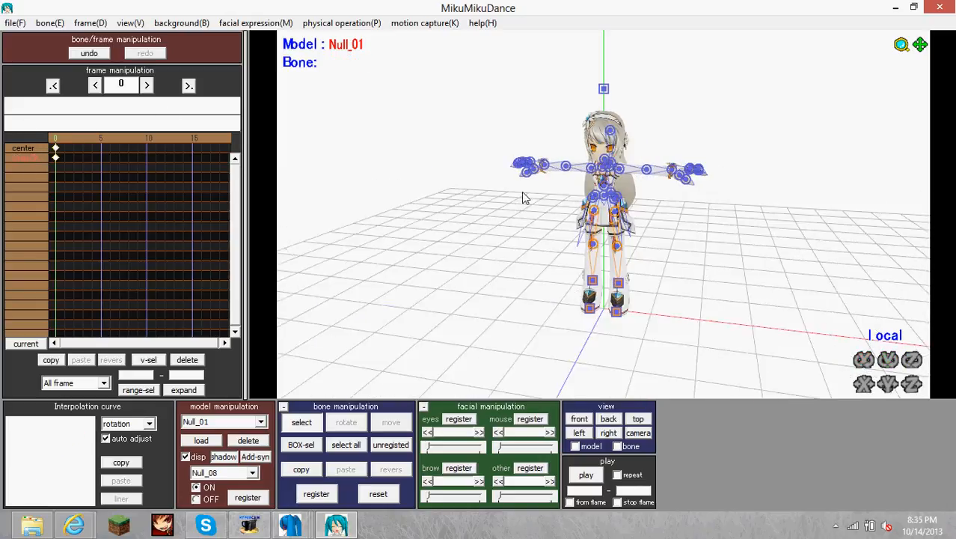
Step: Quit MikuMikuDance without saving and close the Code_Electra.pmx editor, keeping Eve_Code_Electra.pmx open in PMX Editor
left_click(940, 7)
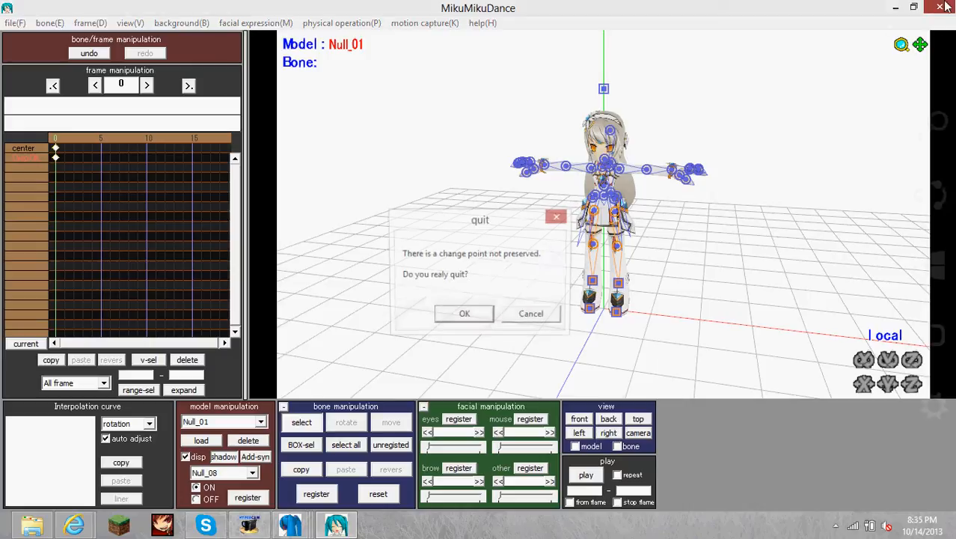
left_click(479, 317)
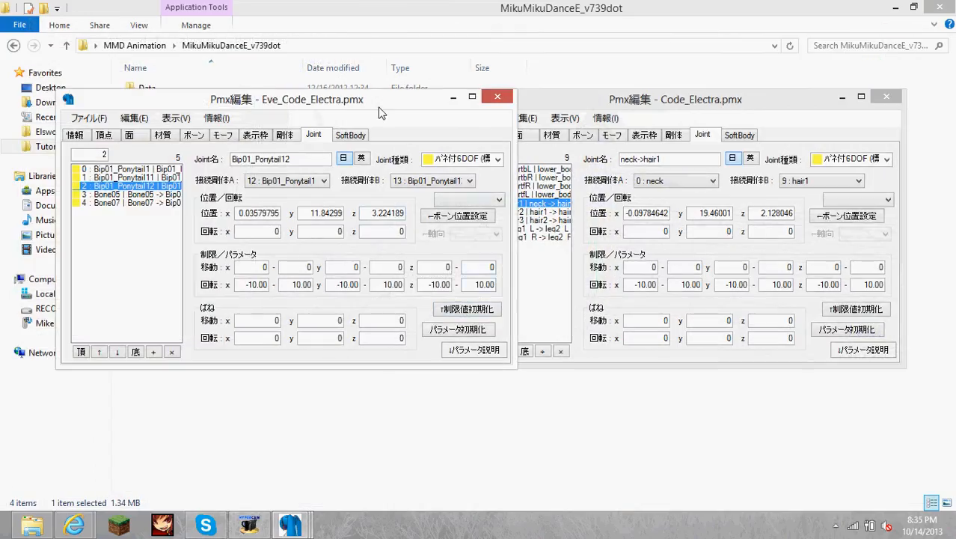
left_click(755, 103)
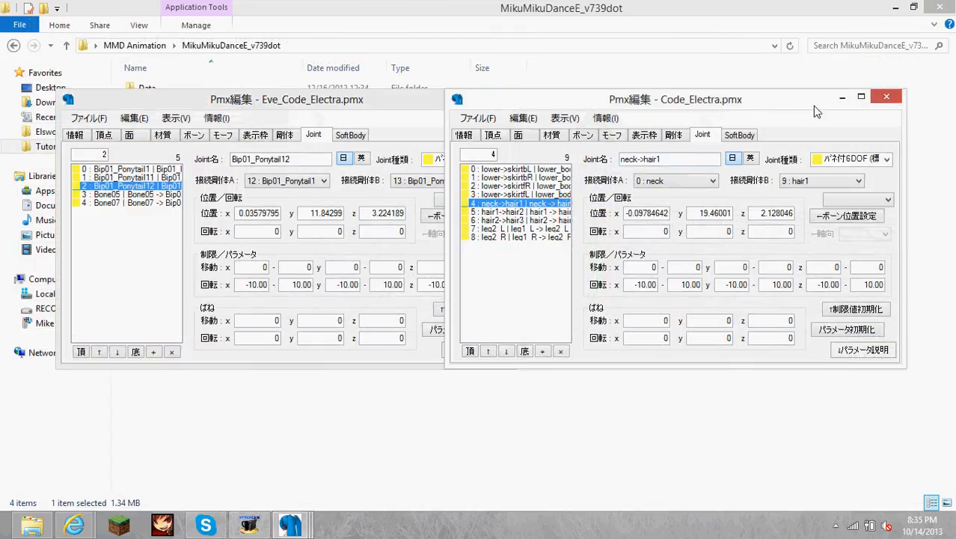
left_click(885, 96)
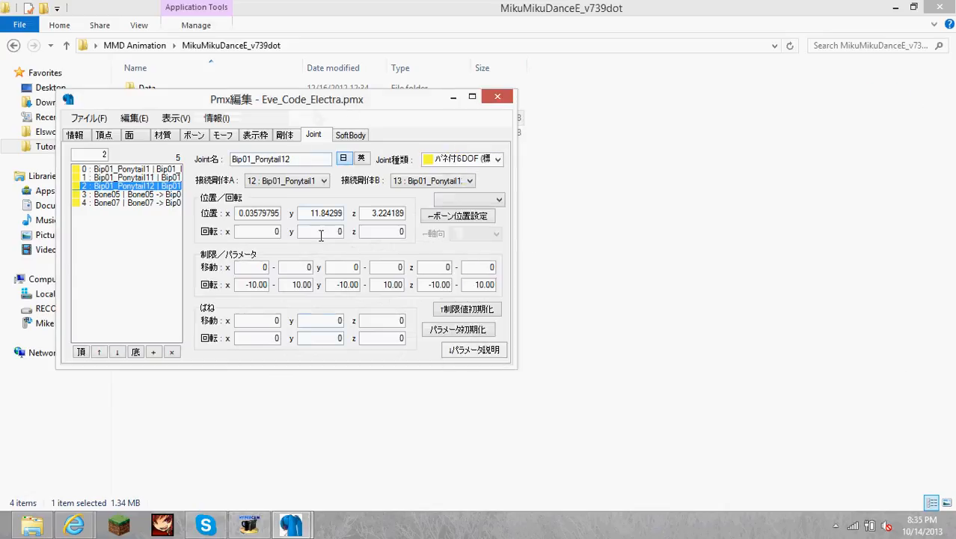
left_click_drag(338, 107, 486, 127)
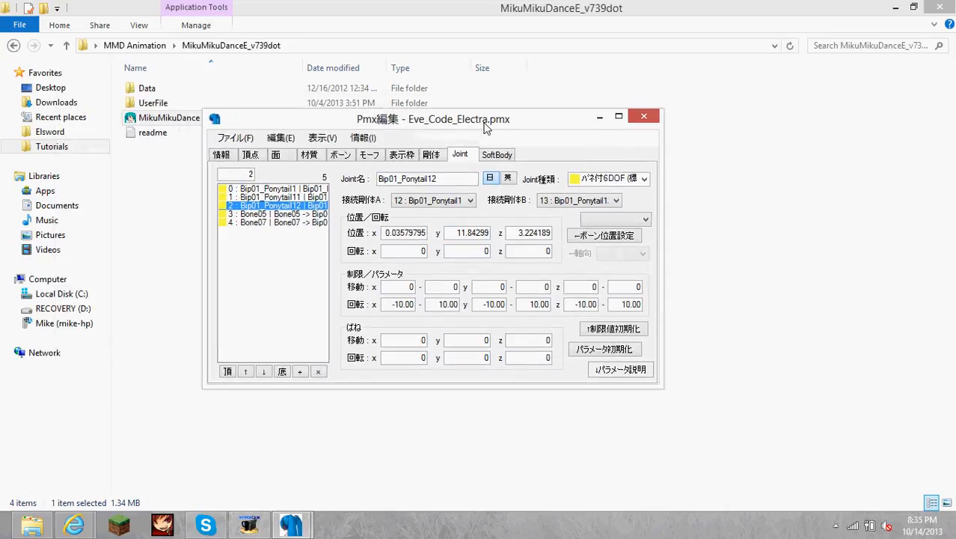
Step: Add a new display frame named IK to the Eve_Code_Electra model
left_click(431, 155)
left_click(404, 156)
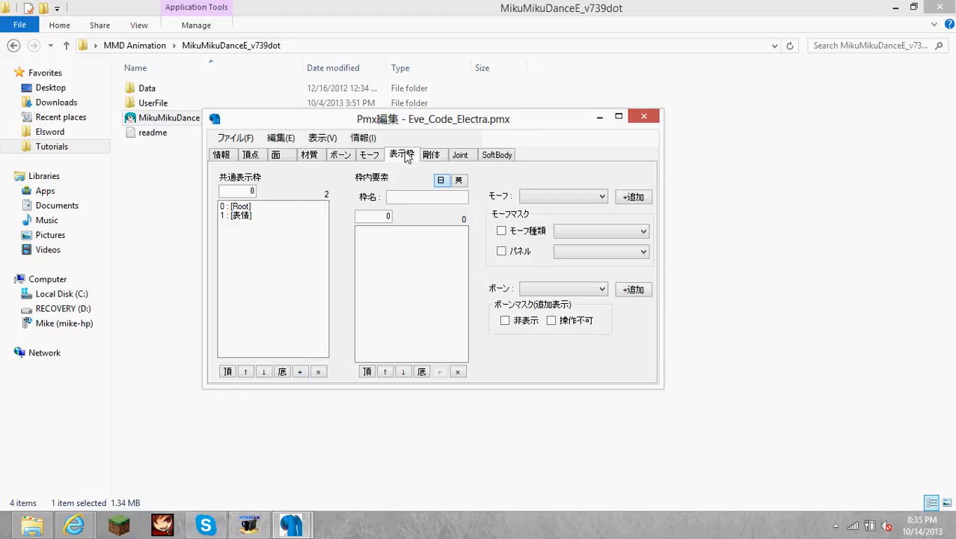
left_click(300, 373)
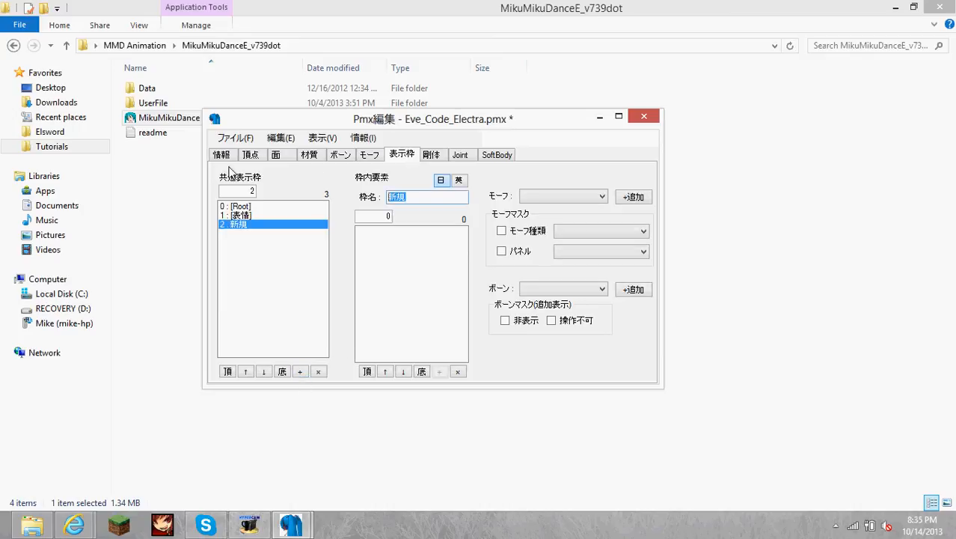
Step: Add the bones +Bip01_L_Foot, +Bip01_L_Toe0, +Bip01_R_Foot and +Bip01_R_Toe0 to the IK display frame
left_click(581, 290)
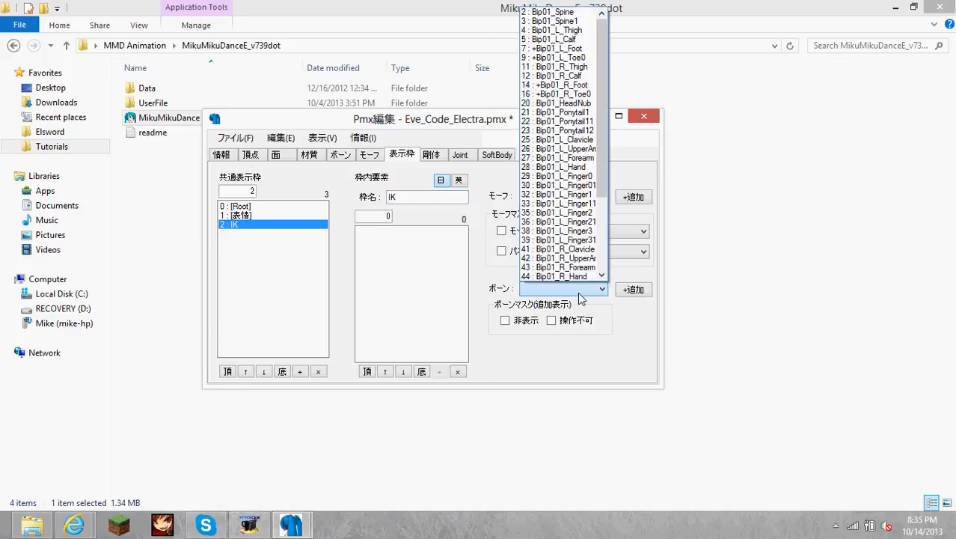
left_click(581, 49)
left_click(629, 289)
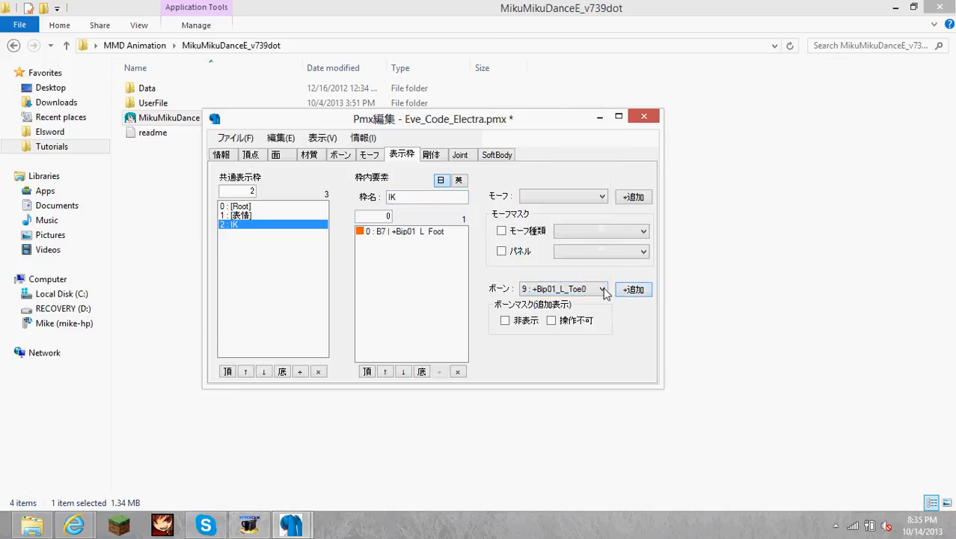
left_click(603, 288)
left_click(572, 11)
left_click(629, 290)
left_click(602, 289)
left_click(550, 31)
left_click(635, 290)
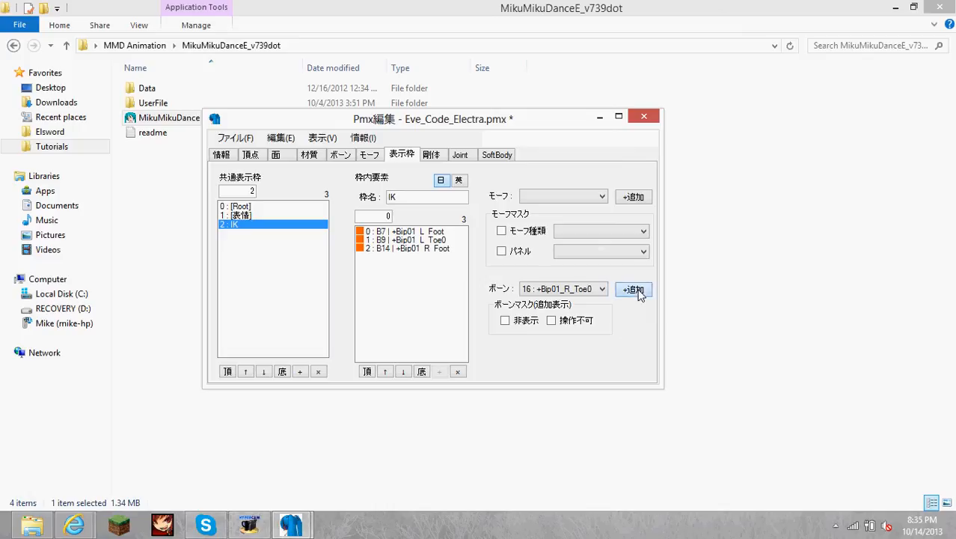
left_click(636, 291)
Step: Create a display frame named arms and add all left and right clavicle, upper arm, forearm, hand and finger bones, starting from Bip01_L_Clavicle
left_click(299, 372)
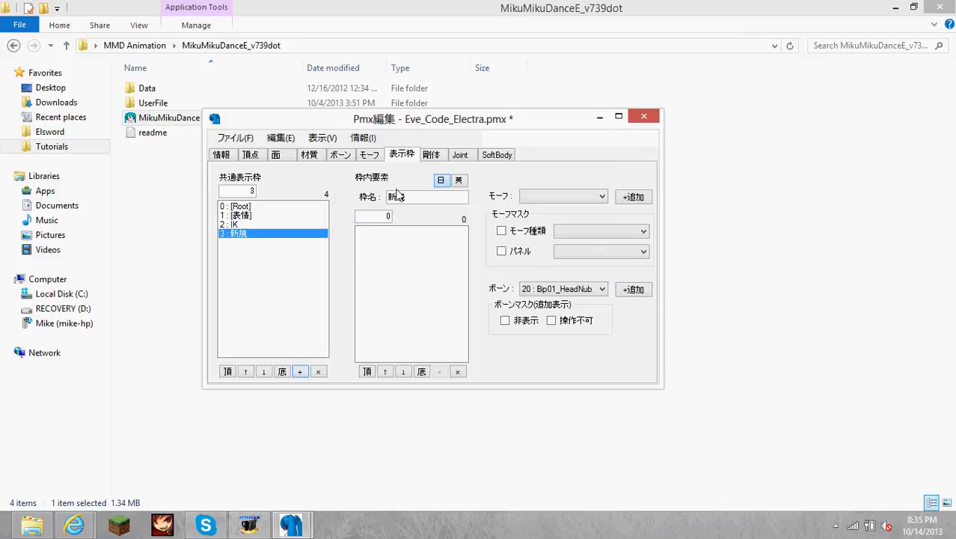
double_click(398, 195)
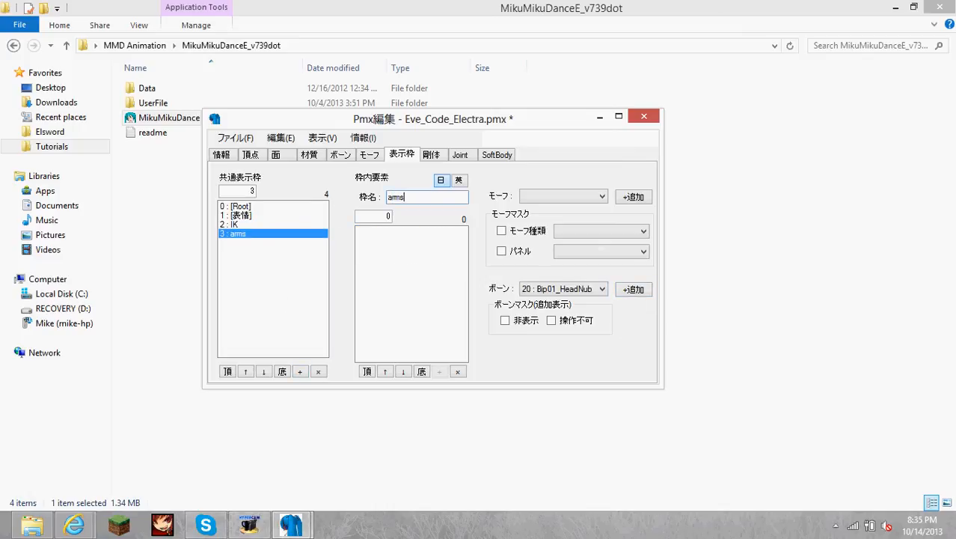
left_click(557, 290)
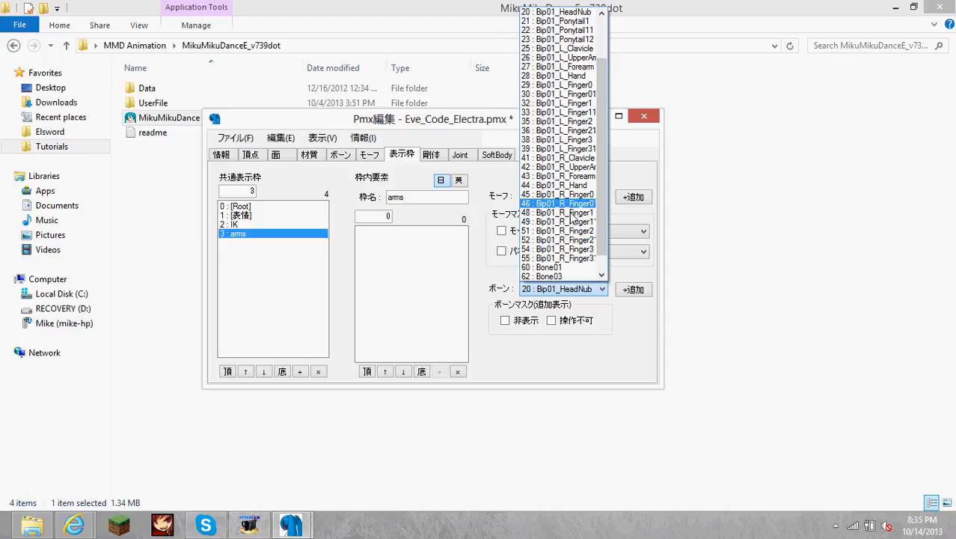
left_click(588, 49)
left_click(635, 291)
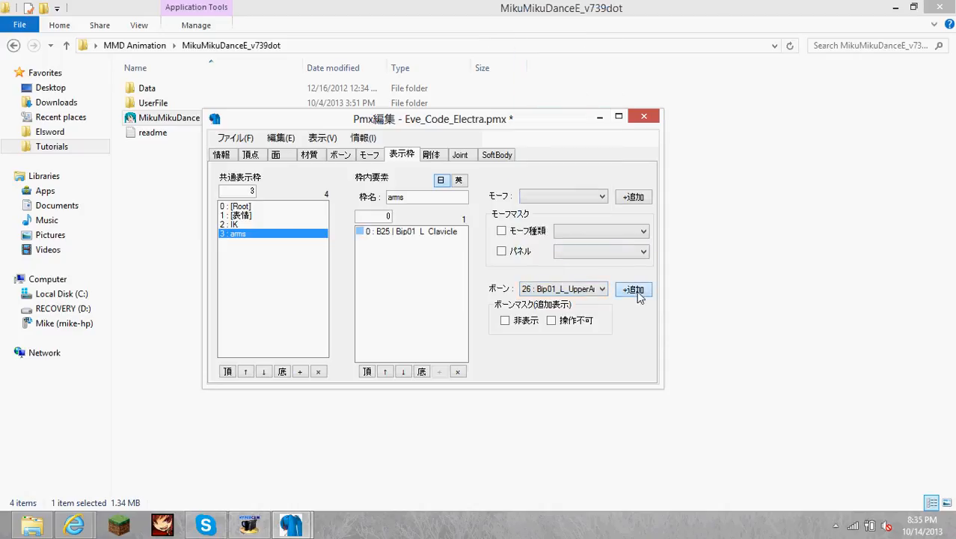
left_click(635, 290)
left_click(635, 290)
left_click(635, 290)
left_click(635, 290)
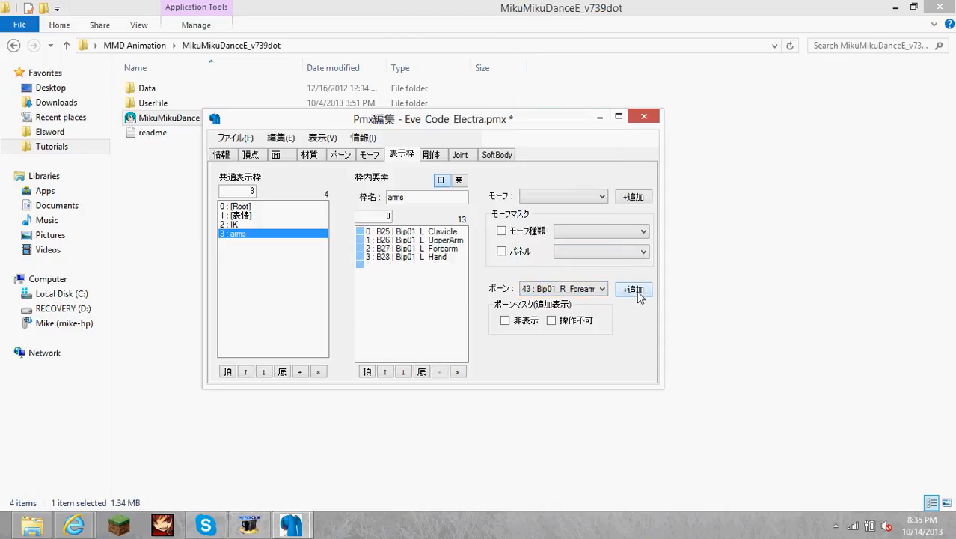
left_click(635, 290)
left_click(635, 291)
left_click(635, 290)
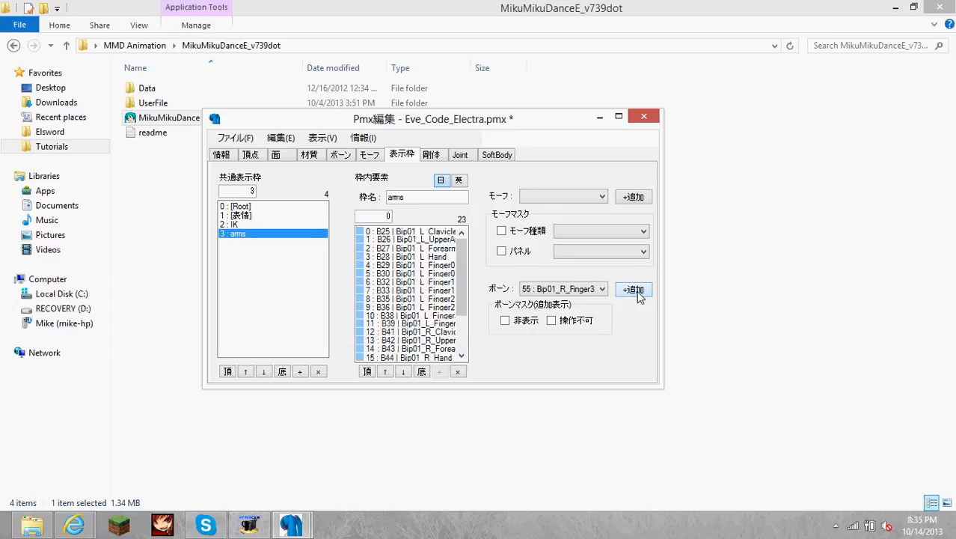
scroll(459, 338, "down", 3)
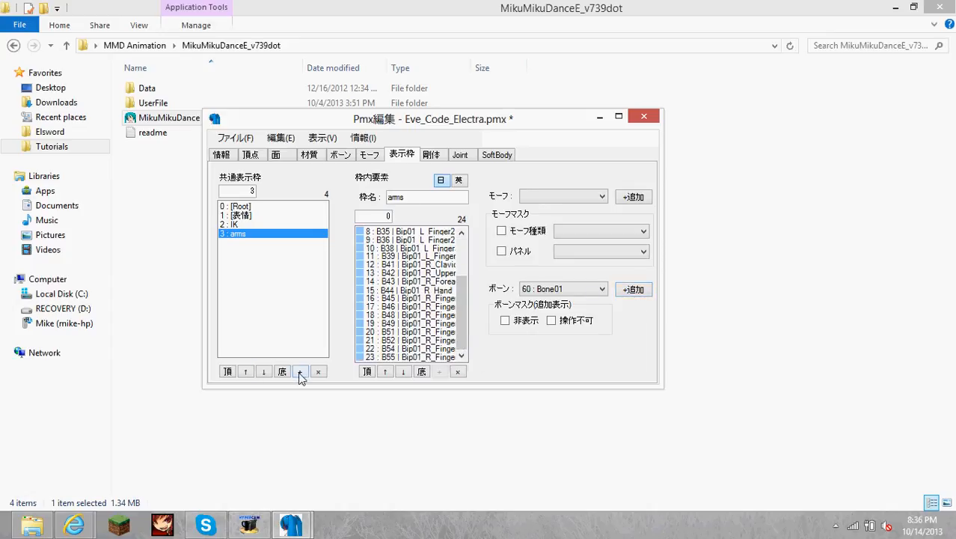
Step: Create a display frame named legs containing Bip01_L_Thigh, Bip01_L_Calf, Bip01_R_Thigh and Bip01_R_Calf
left_click(300, 371)
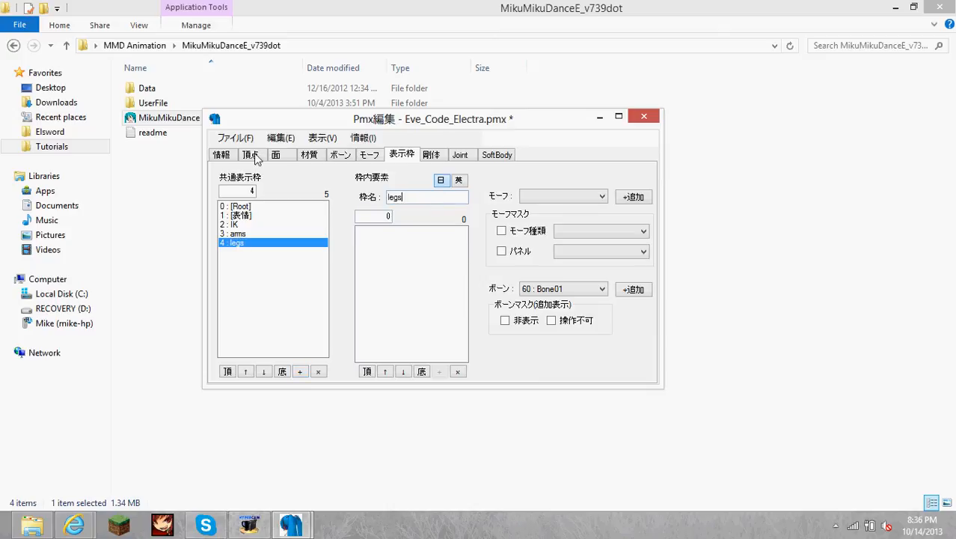
left_click(567, 288)
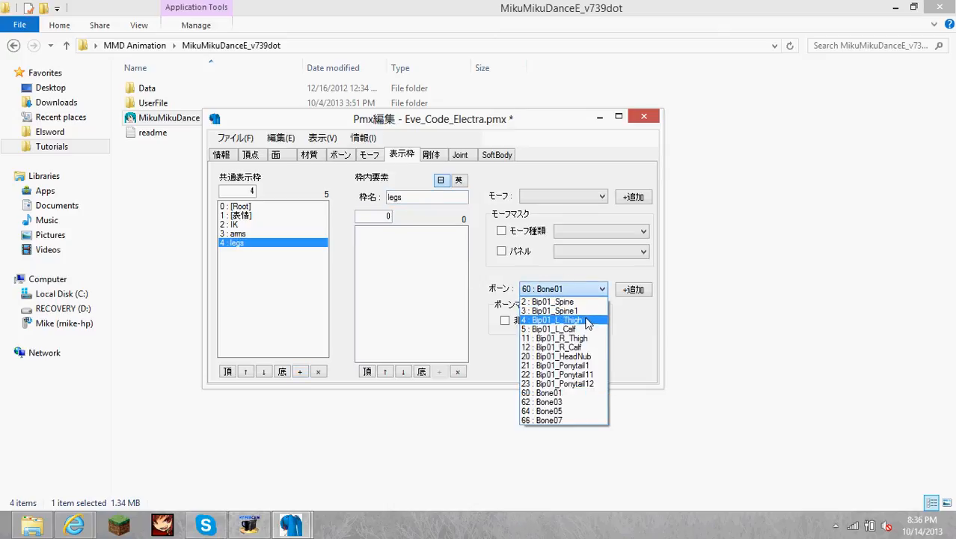
left_click(557, 319)
left_click(633, 289)
left_click(633, 290)
left_click(633, 289)
left_click(633, 289)
left_click(567, 288)
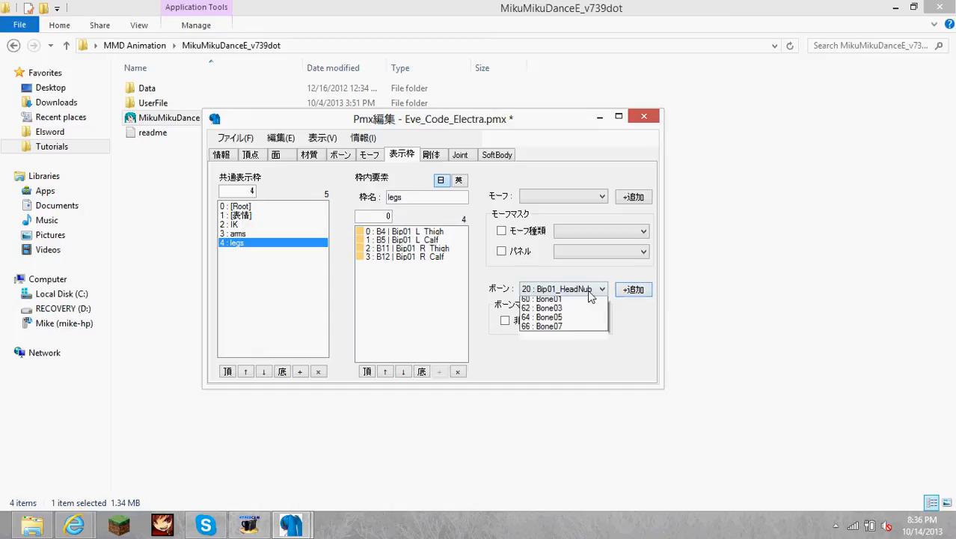
left_click(388, 289)
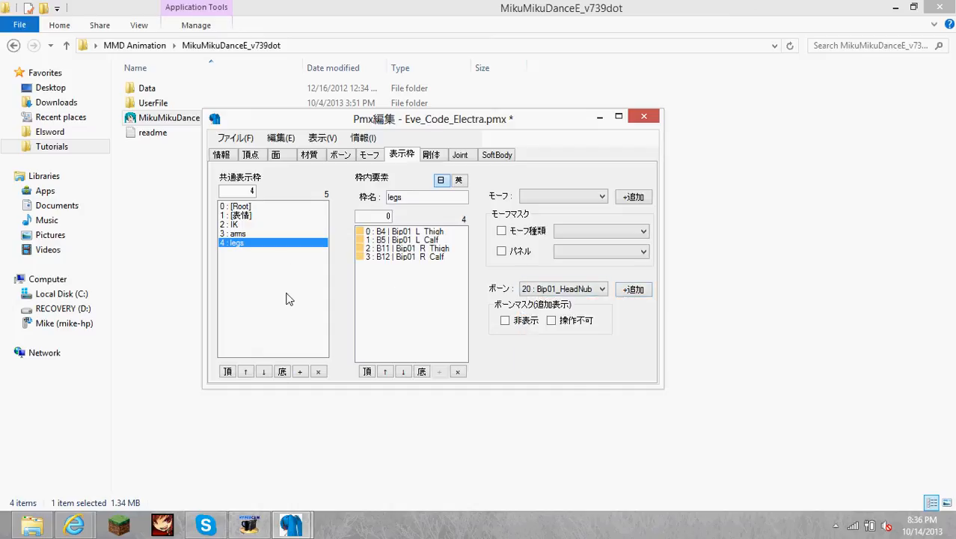
Step: Create a display frame named head+misc and add the Bip01_HeadNub bone to it
left_click(300, 372)
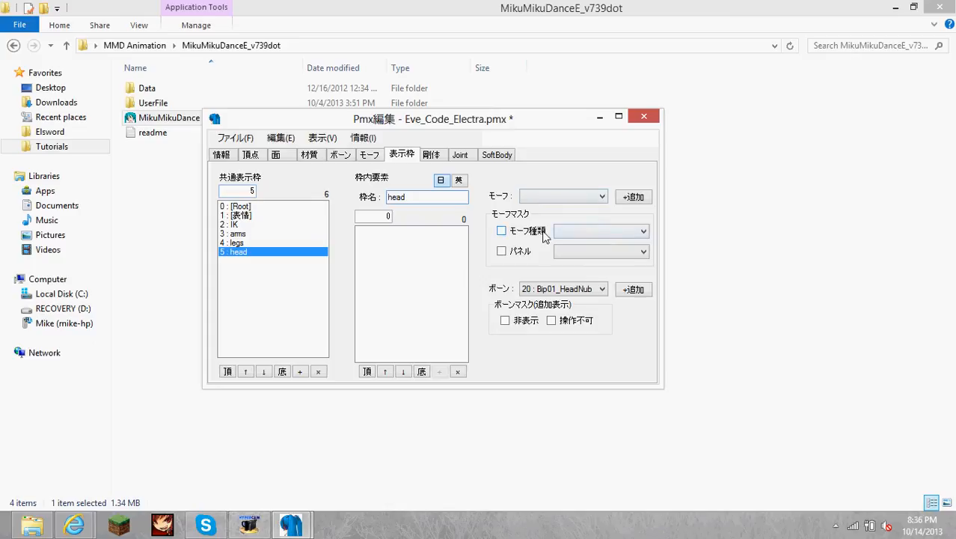
left_click(580, 289)
left_click(627, 294)
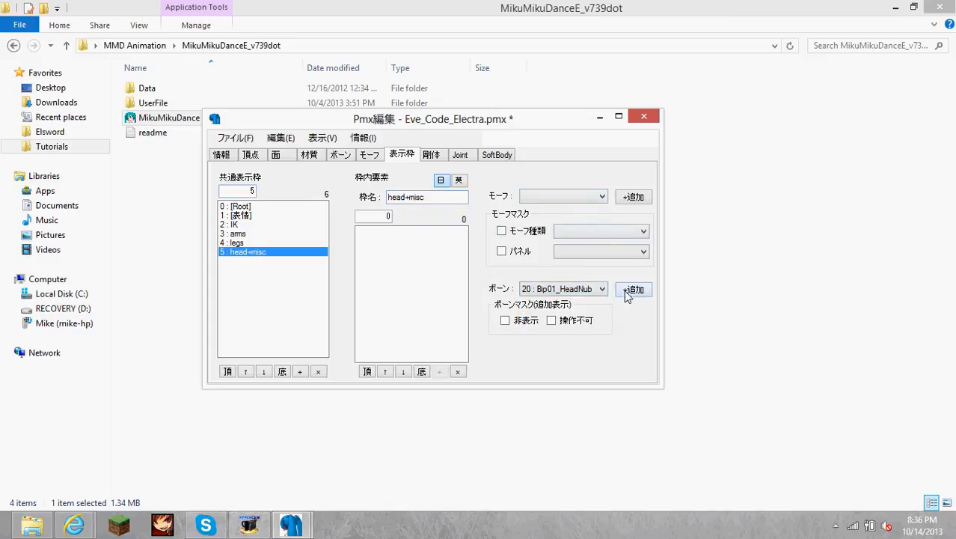
left_click(626, 294)
Step: Add the remaining spine, ponytail and Bone01, Bone03, Bone05 and Bone07 bones to the head+misc frame
left_click(592, 290)
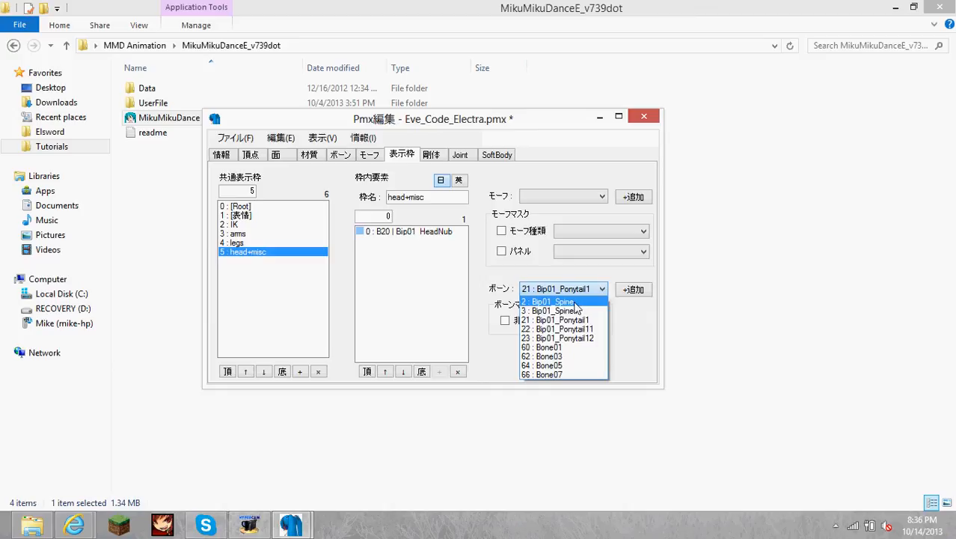
left_click(552, 301)
left_click(631, 292)
left_click(631, 292)
left_click(630, 291)
left_click(630, 291)
left_click(631, 291)
left_click(630, 292)
left_click(630, 292)
left_click(627, 298)
left_click(627, 298)
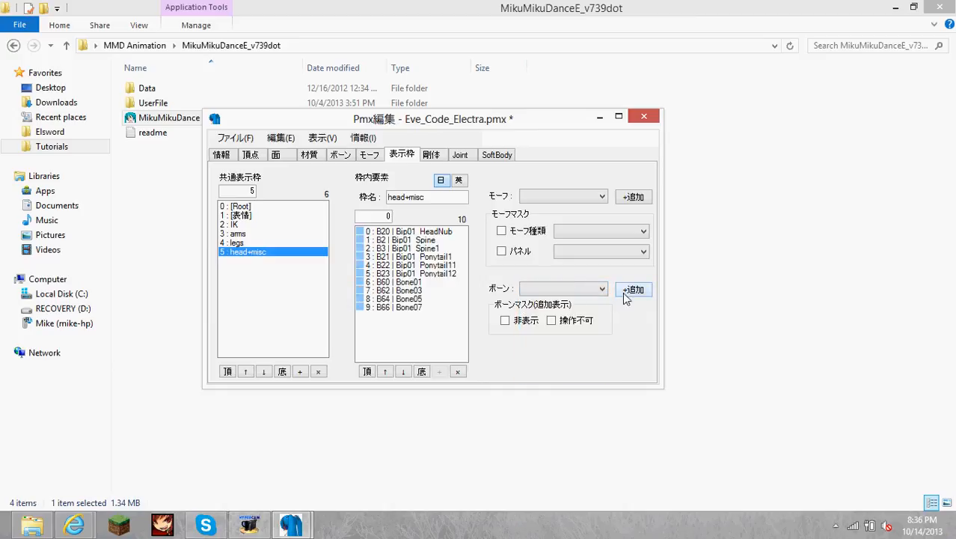
Step: Check the contents of the IK, arms, legs and head+misc frames and save the model over the existing file
left_click(240, 224)
left_click(241, 233)
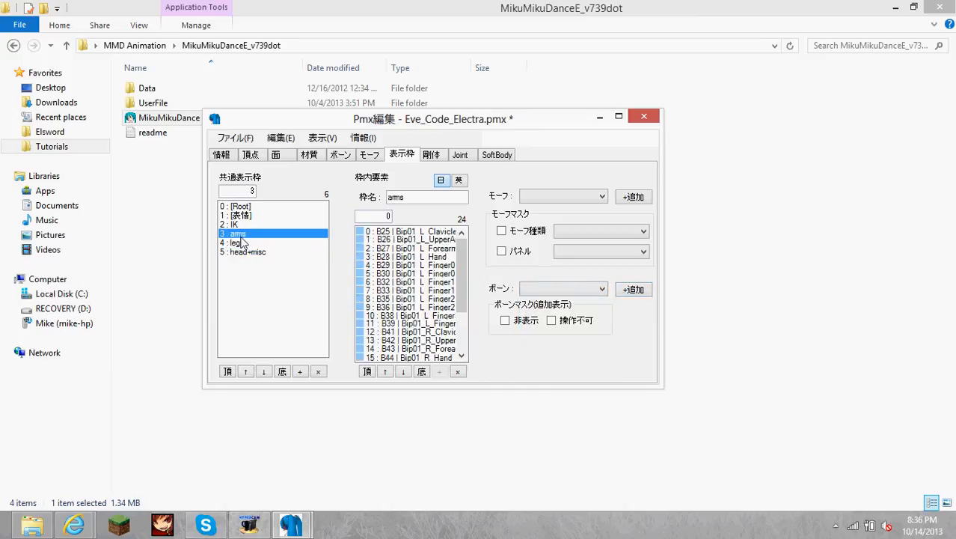
left_click(240, 242)
left_click(240, 251)
left_click(235, 137)
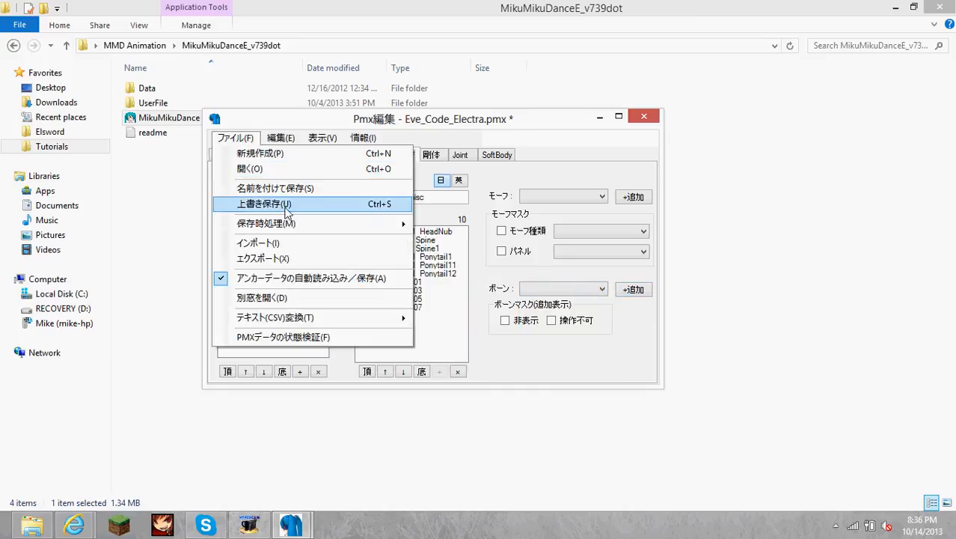
left_click(288, 208)
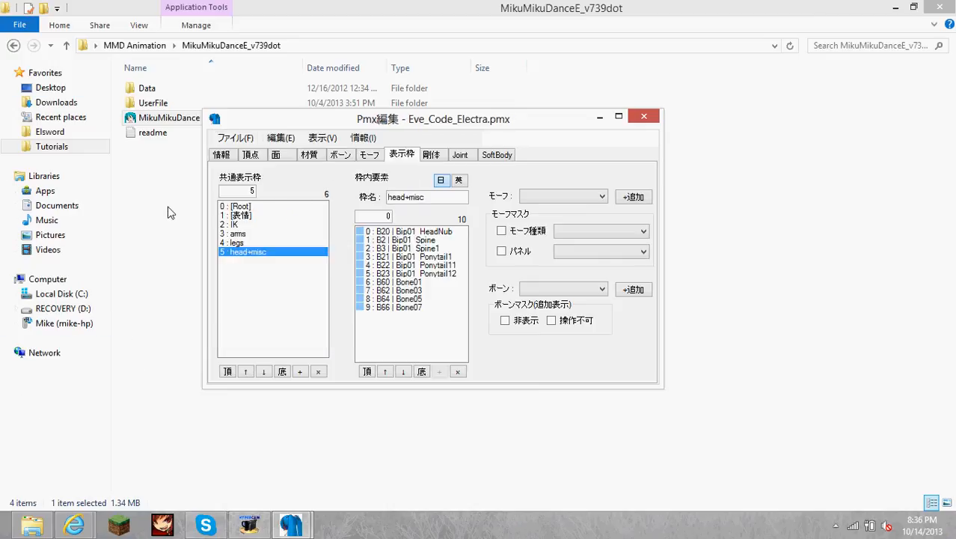
Step: Examine the elements of the Root and 表情 display frames, including the center bone and the mesh bones
left_click(236, 216)
left_click(250, 207)
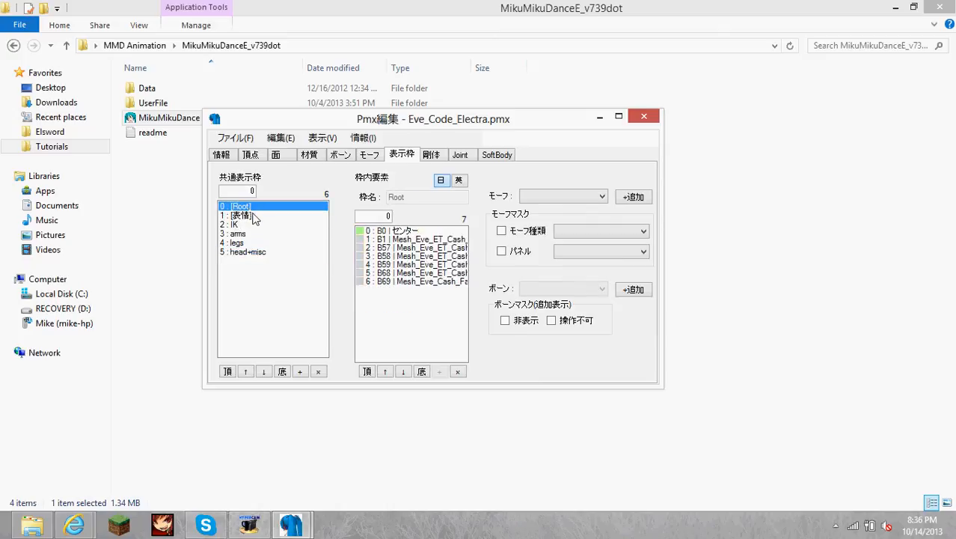
left_click(357, 244)
left_click(397, 282, "shift")
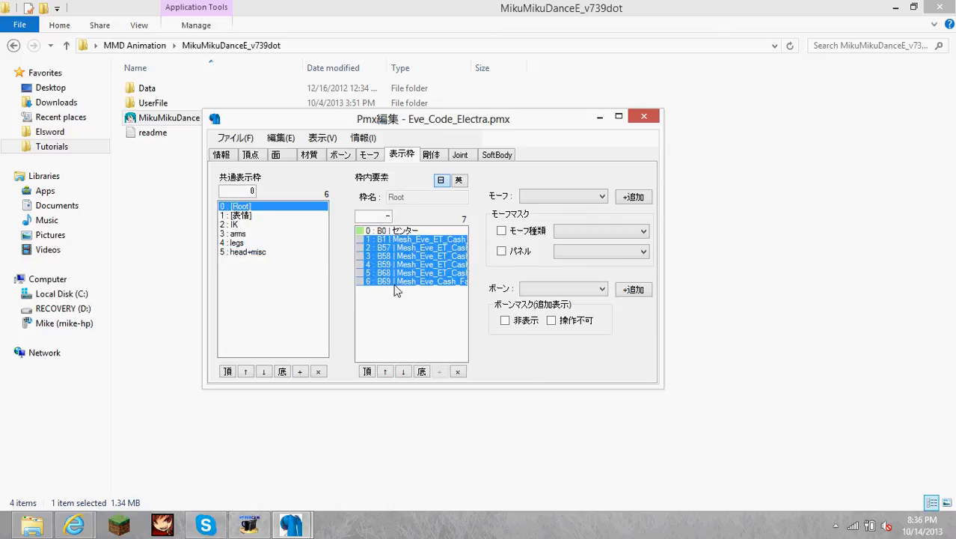
left_click(394, 231)
left_click(238, 215)
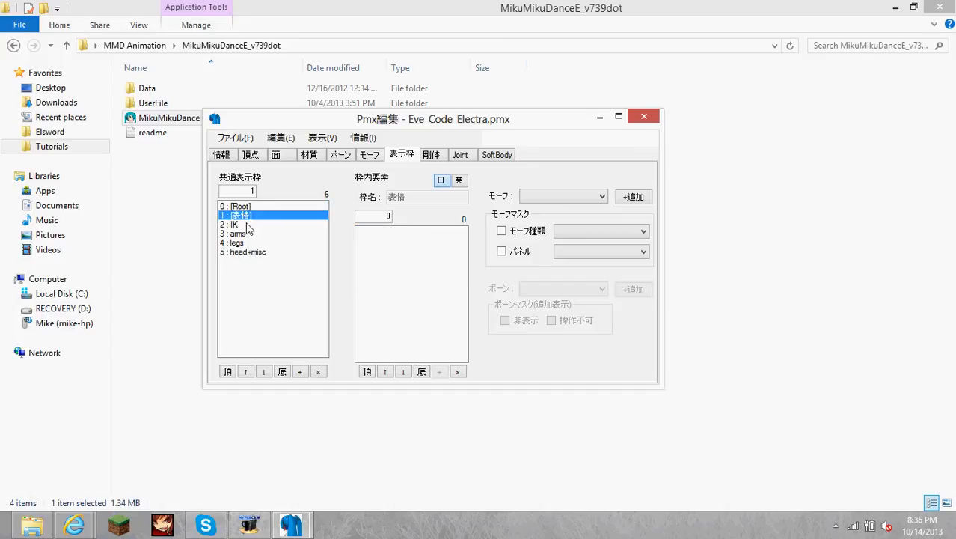
left_click(247, 208)
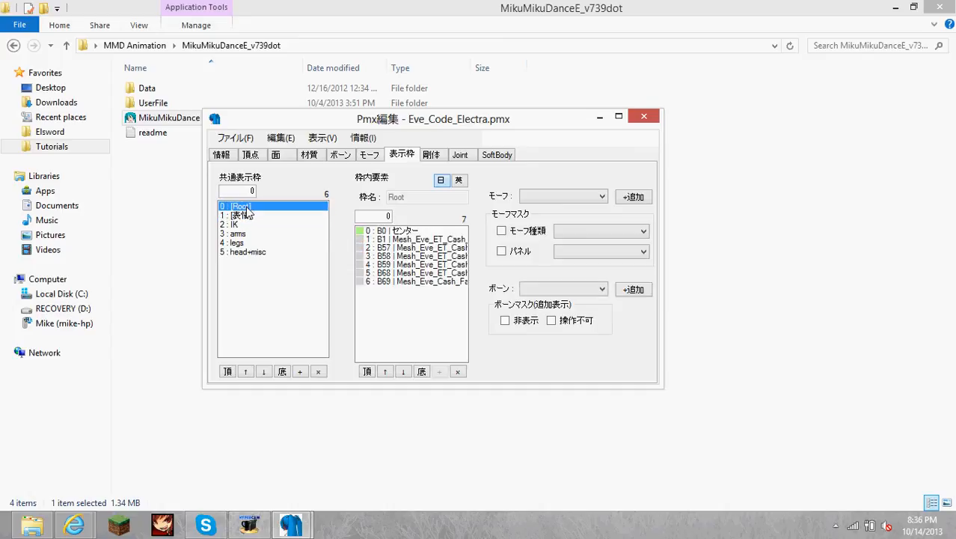
Step: Review the elements of each display frame, from Root and 表情 through IK, arms, legs and head+misc
left_click(246, 215)
left_click(247, 224)
left_click(247, 207)
left_click(247, 216)
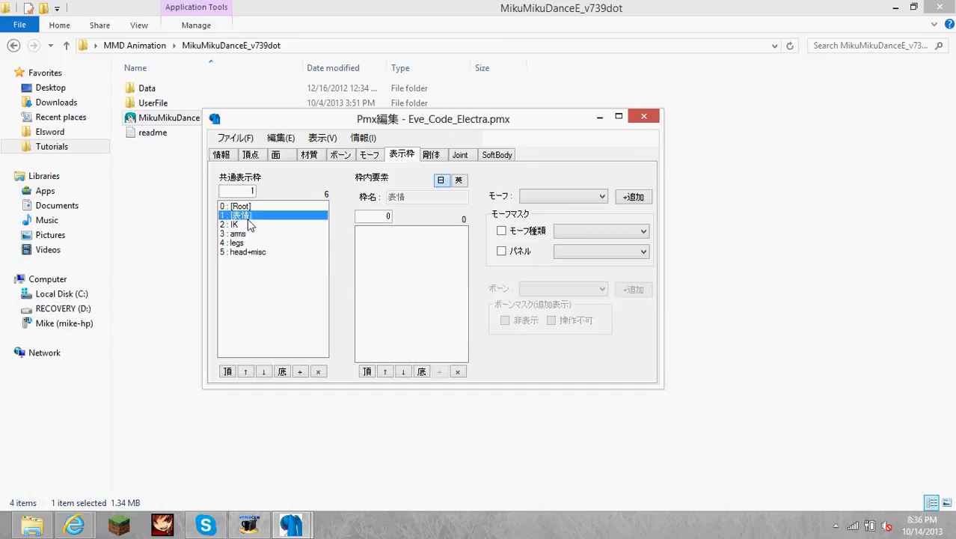
left_click(249, 225)
left_click(249, 234)
left_click(248, 243)
left_click(249, 252)
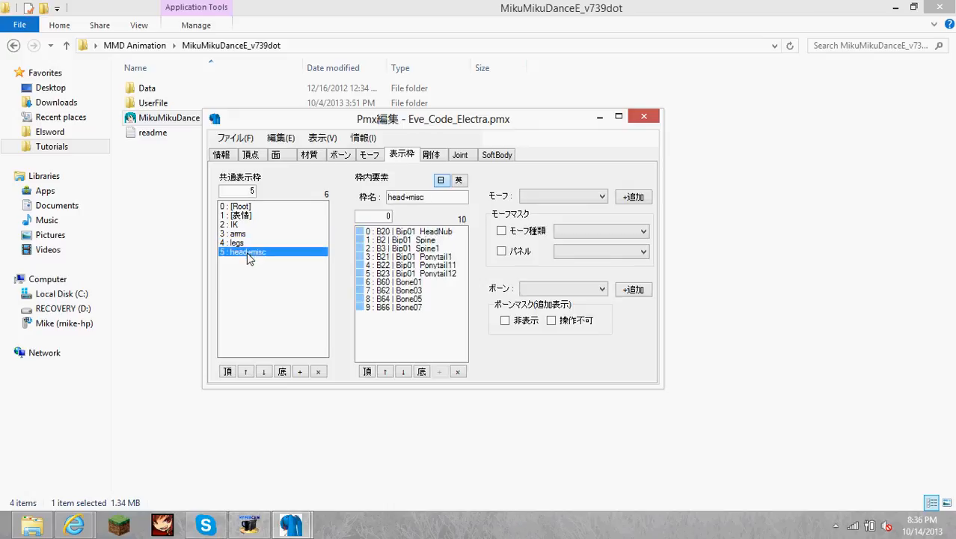
left_click(249, 243)
left_click(249, 234)
left_click(249, 224)
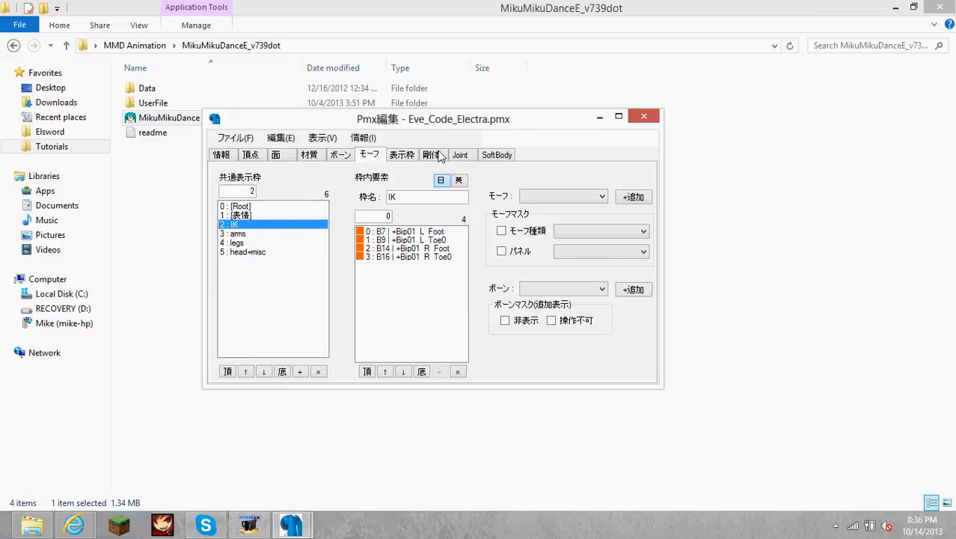
Step: Look through the model's morph, rigid body, vertex, face and bone data, and show the English version of the model information
left_click(369, 155)
left_click(440, 155)
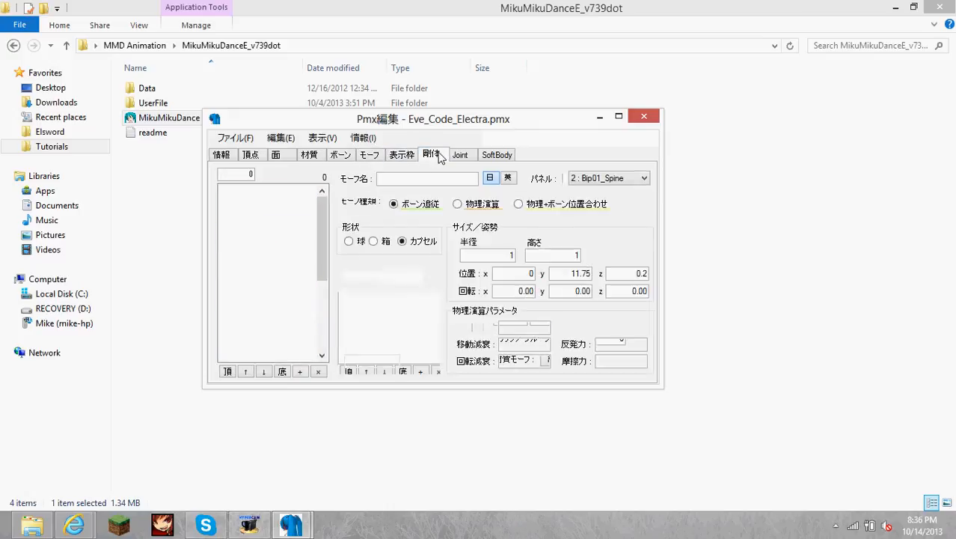
left_click(235, 160)
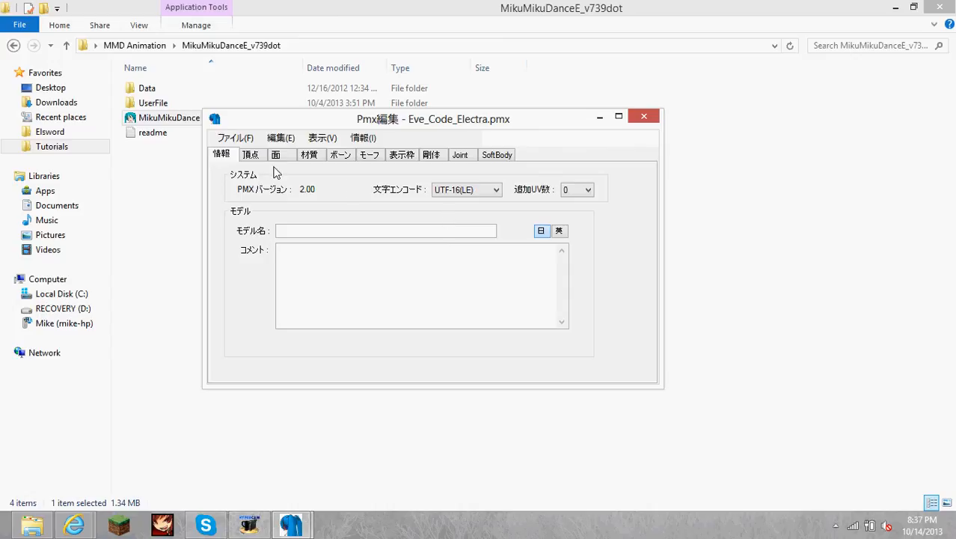
left_click(251, 154)
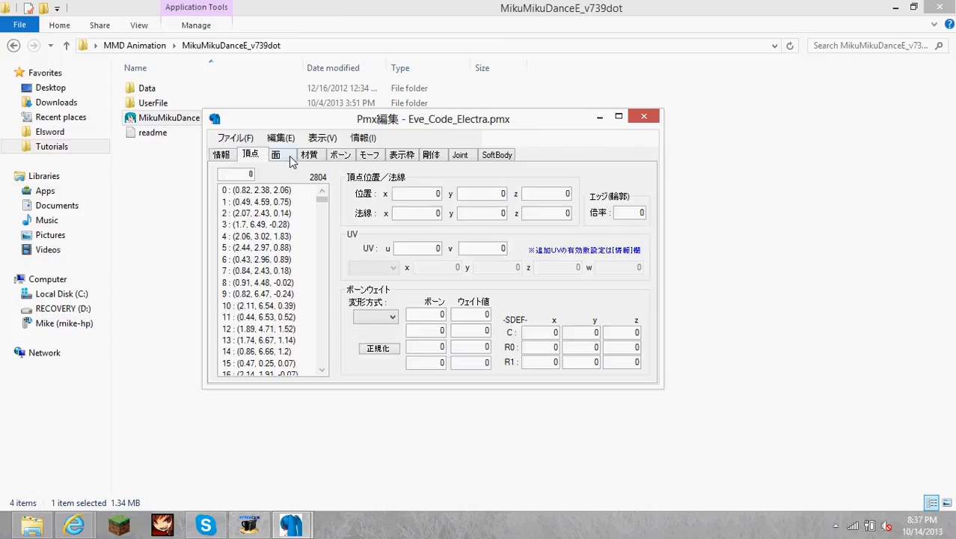
left_click(289, 157)
left_click(338, 157)
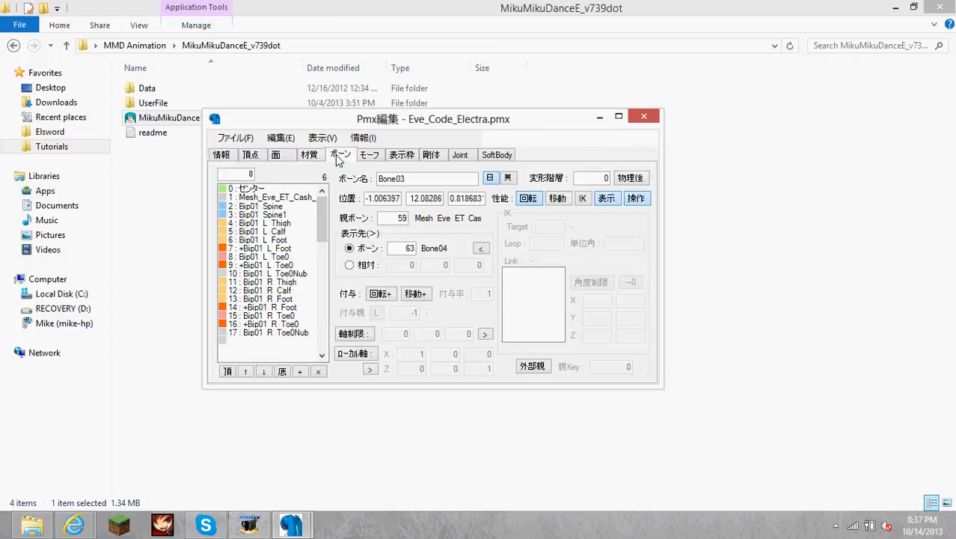
left_click(222, 155)
left_click(559, 232)
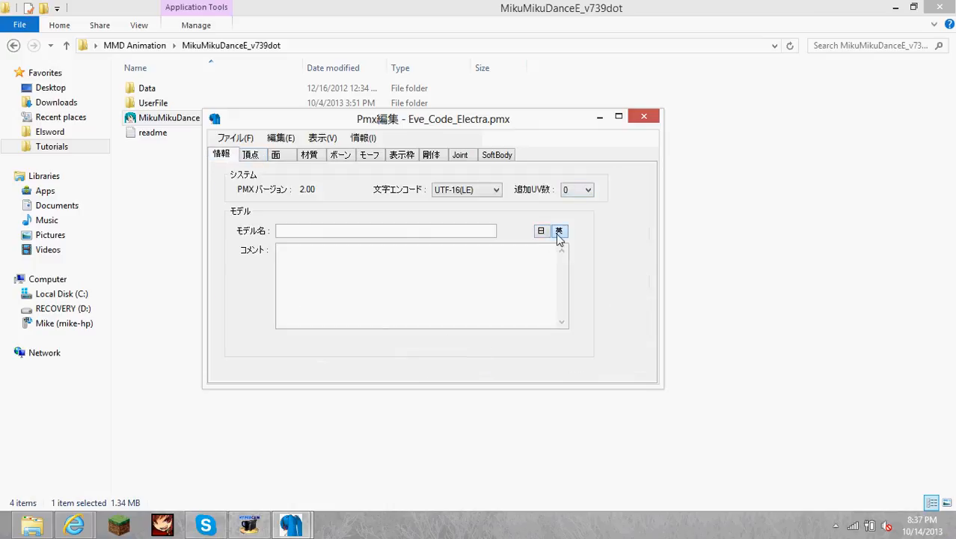